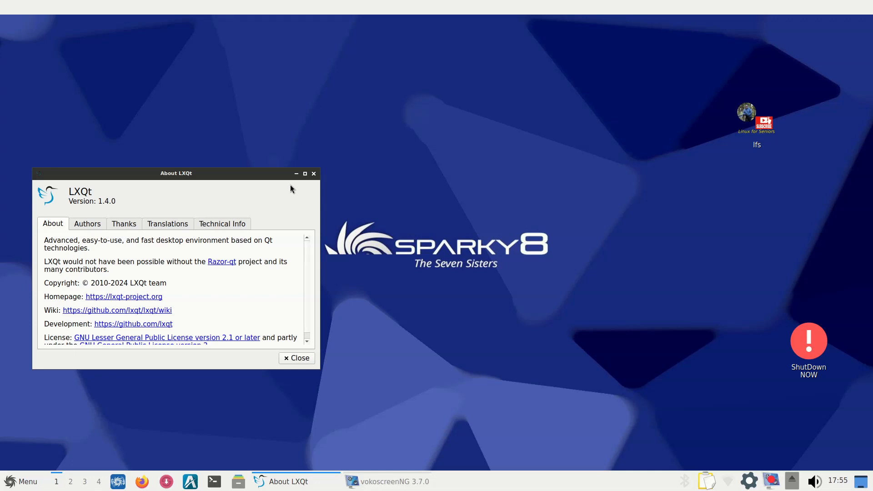
Step: Inspect the Daily Backup entry in the autostart list of the LXQt session settings, and close the settings windows
left_click(314, 174)
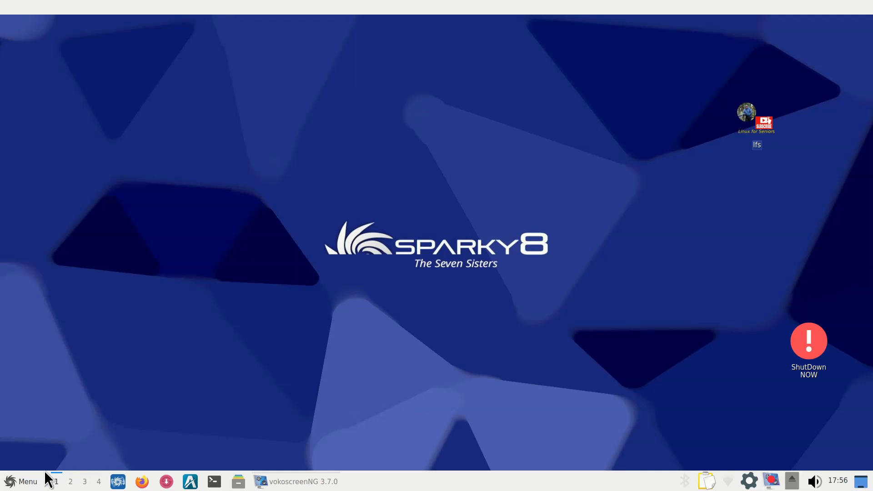
left_click(13, 481)
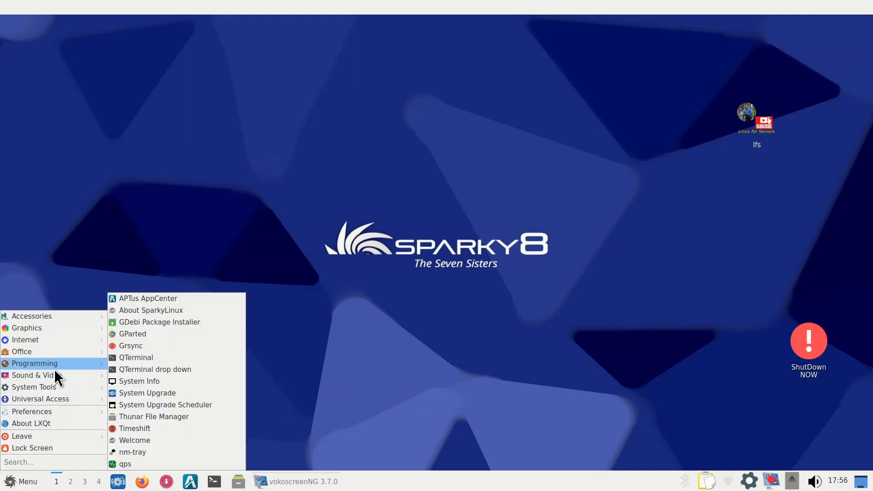
mouse_move(53, 411)
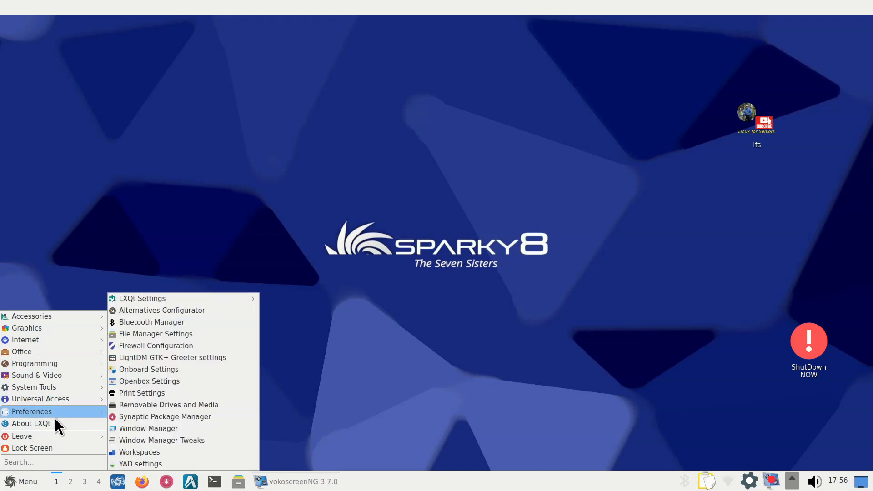
mouse_move(144, 299)
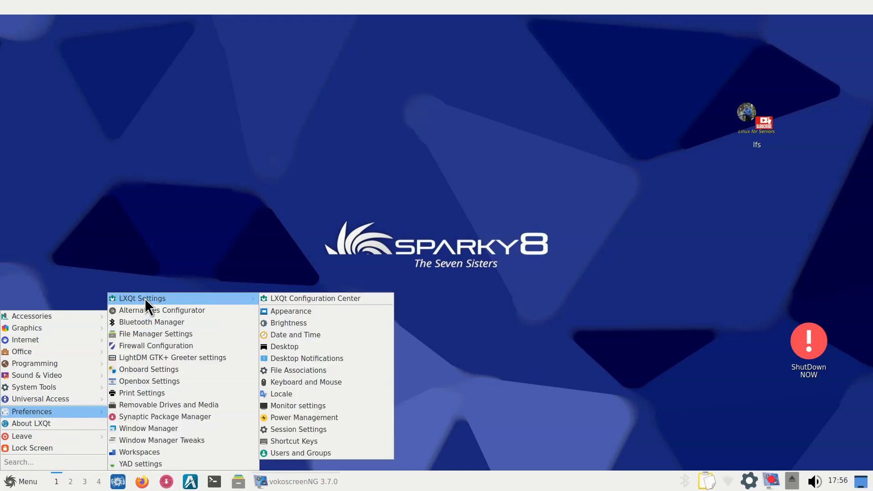
left_click(321, 298)
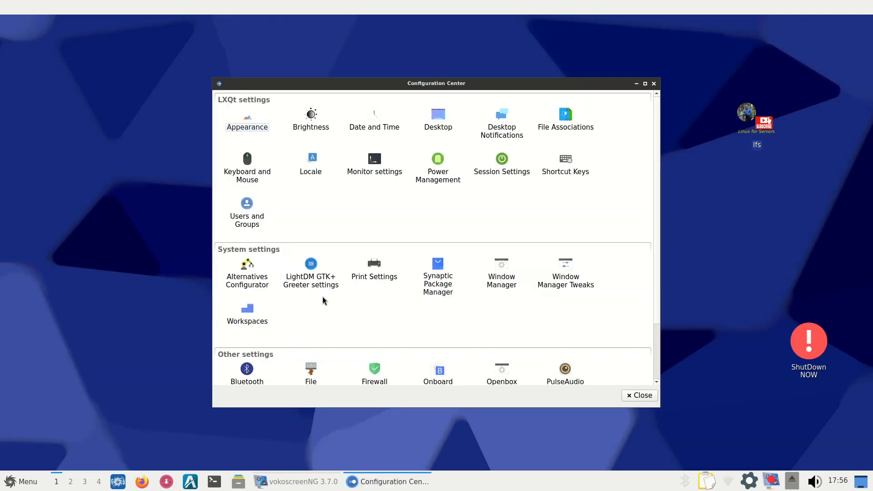
left_click(501, 162)
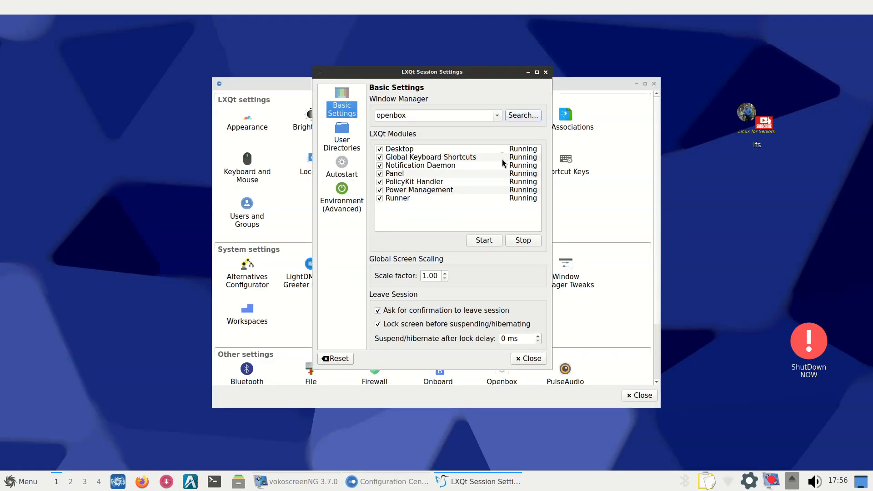
left_click(341, 173)
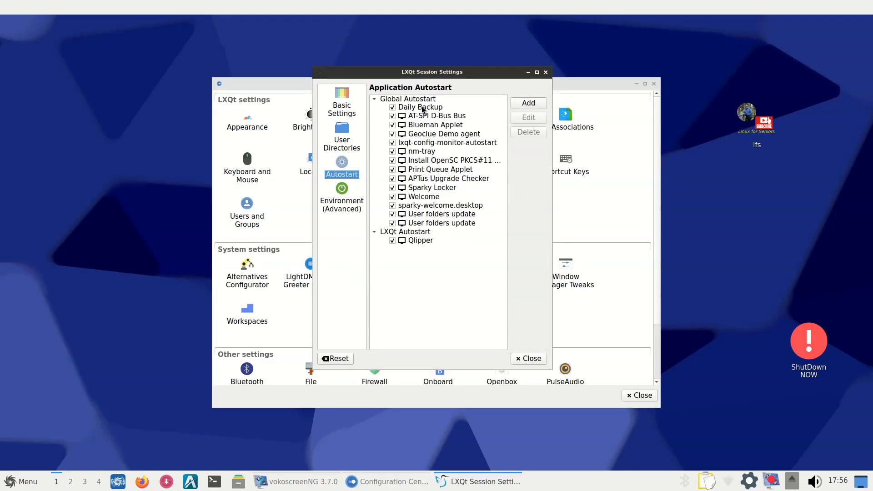
left_click(422, 109)
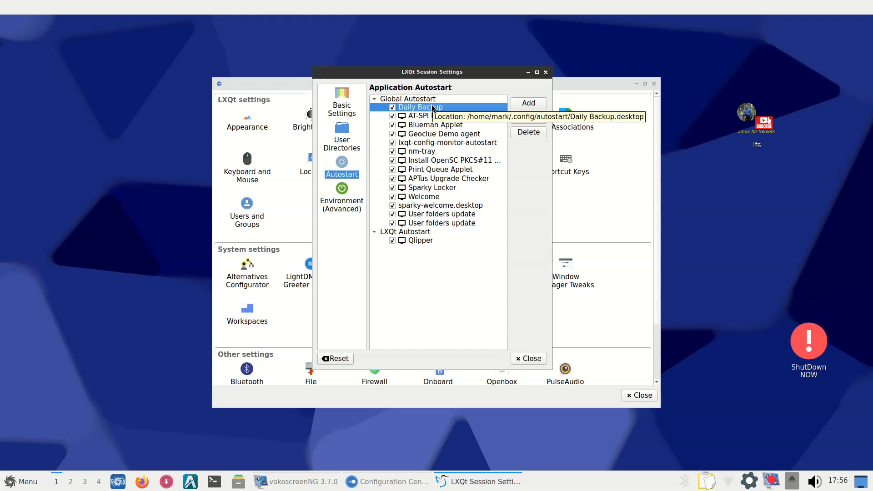
left_click(545, 73)
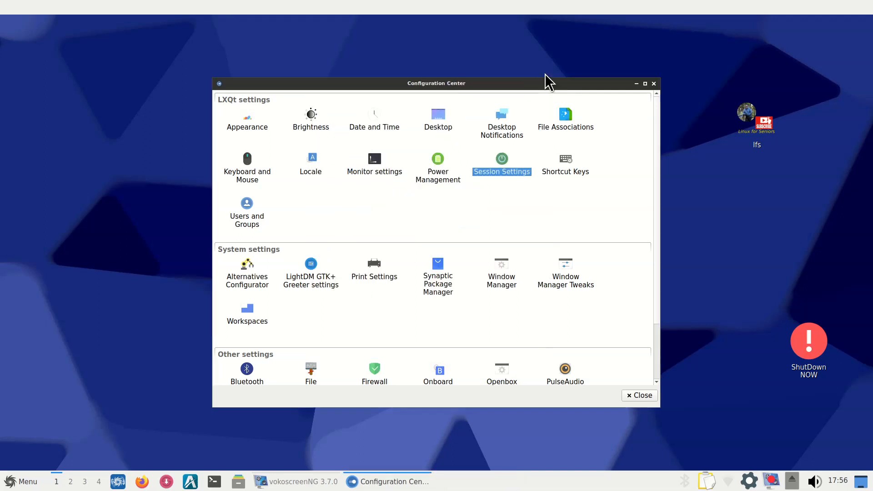
left_click(654, 84)
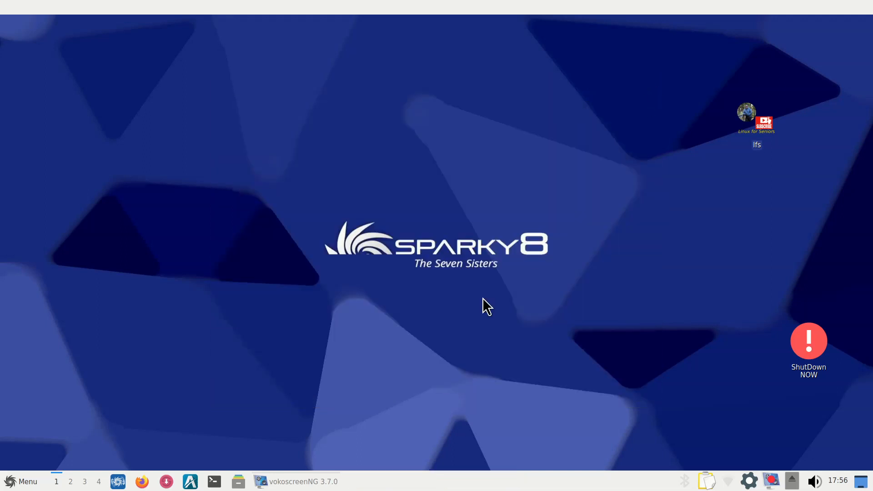
Step: Open the file manager at the home folder and select the backup folder
left_click(238, 481)
left_click_drag(449, 109, 505, 93)
left_click(386, 151)
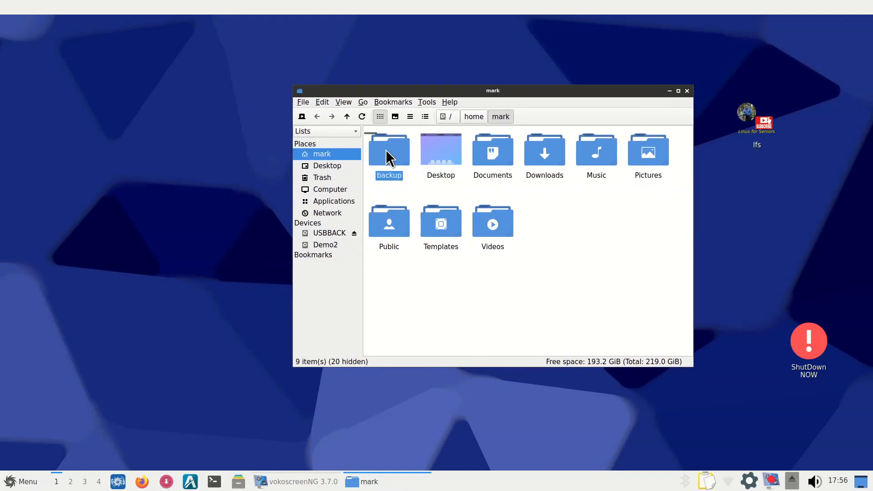
right_click(415, 282)
mouse_move(464, 299)
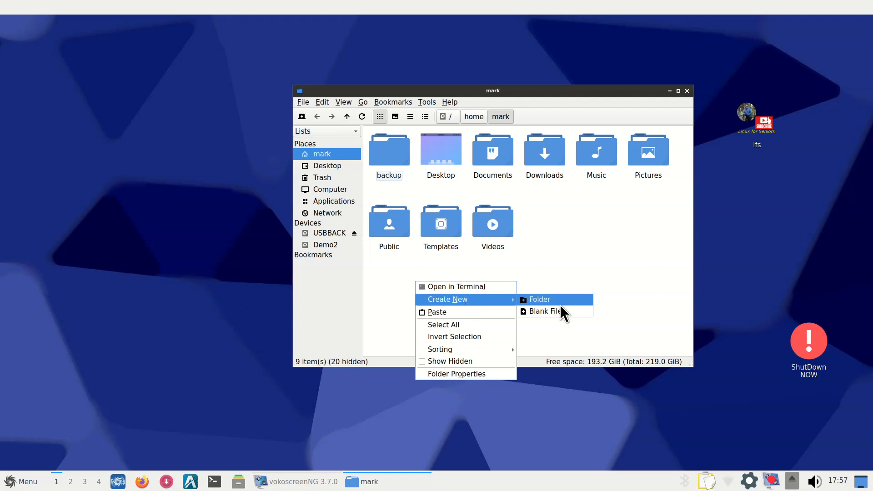
left_click(594, 241)
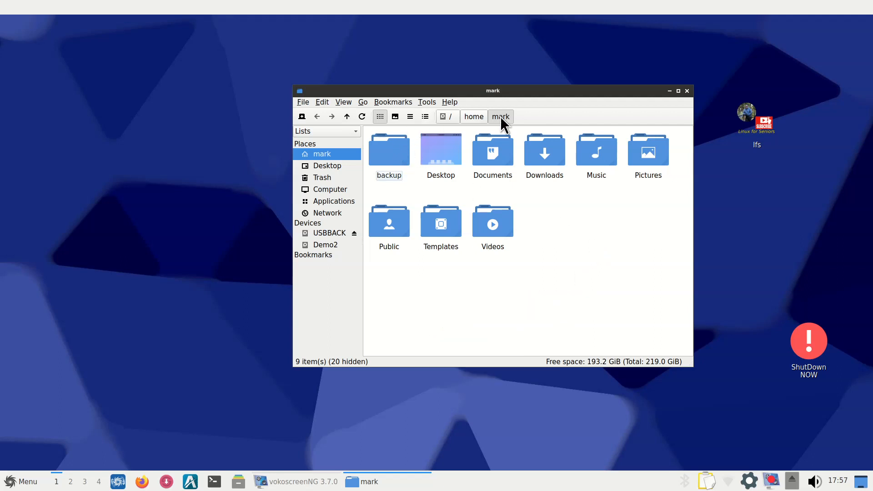
Step: Open the backup folder to view its subfolders, moving the window aside
double_click(388, 146)
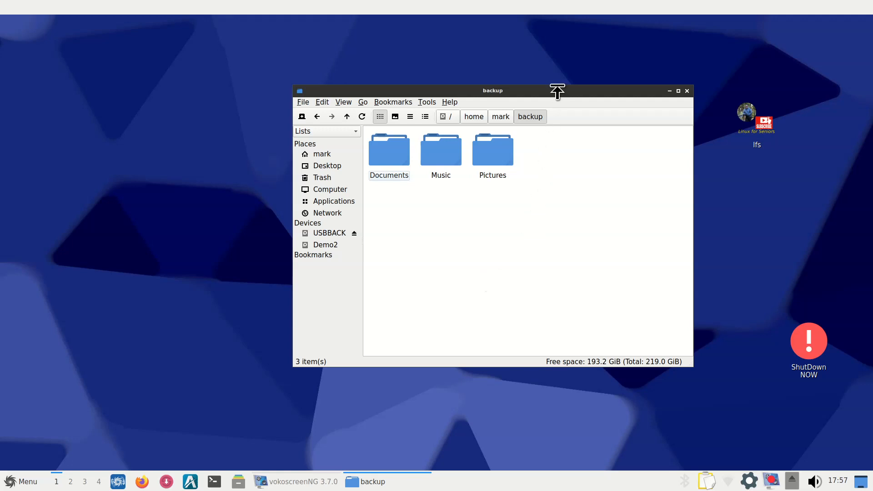
left_click_drag(562, 87, 391, 102)
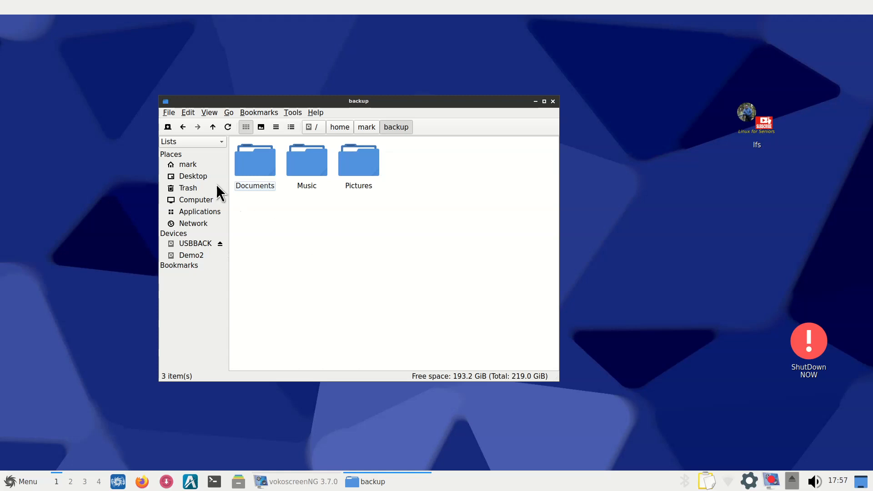
Step: Open the scr folder inside the home folder's Documents and reposition the file manager window
left_click(188, 166)
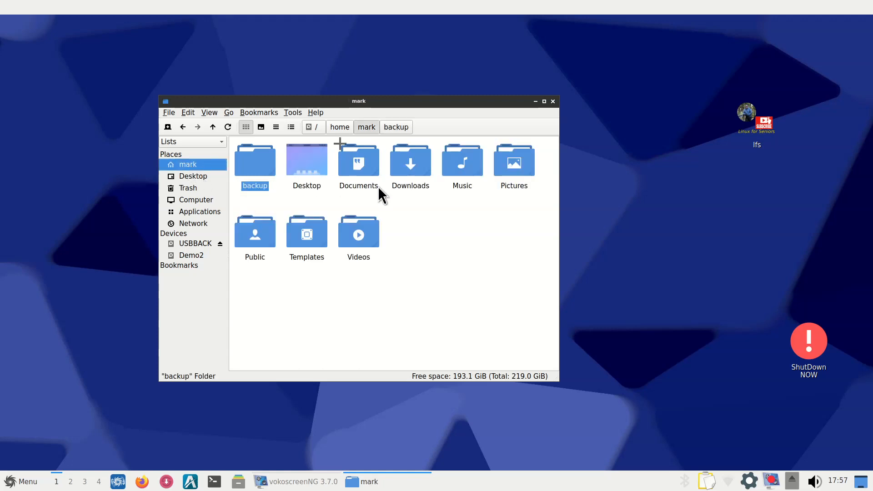
double_click(359, 156)
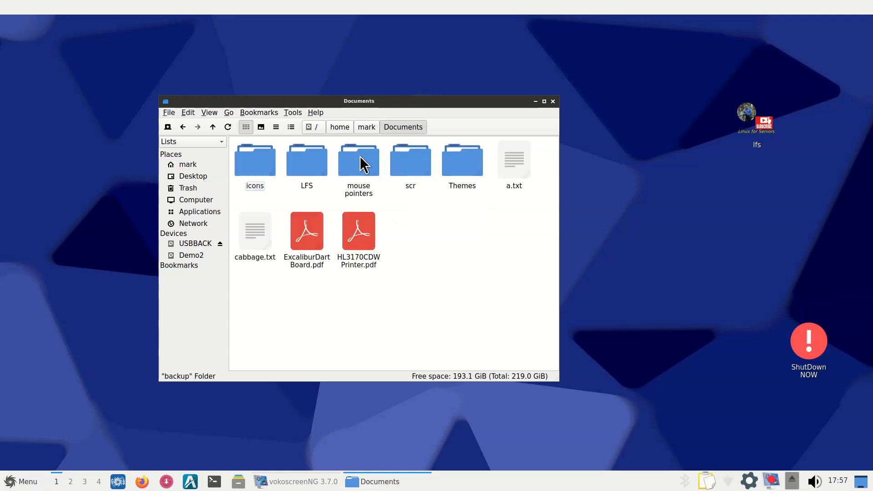
left_click(409, 168)
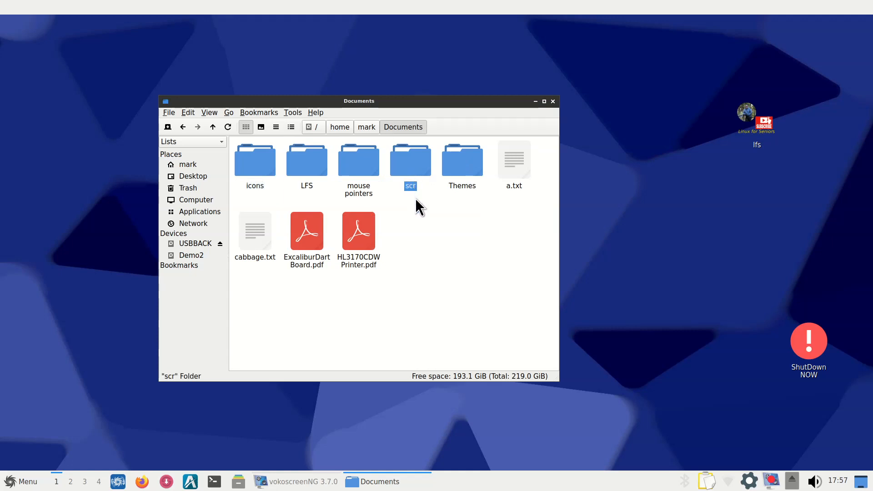
double_click(414, 164)
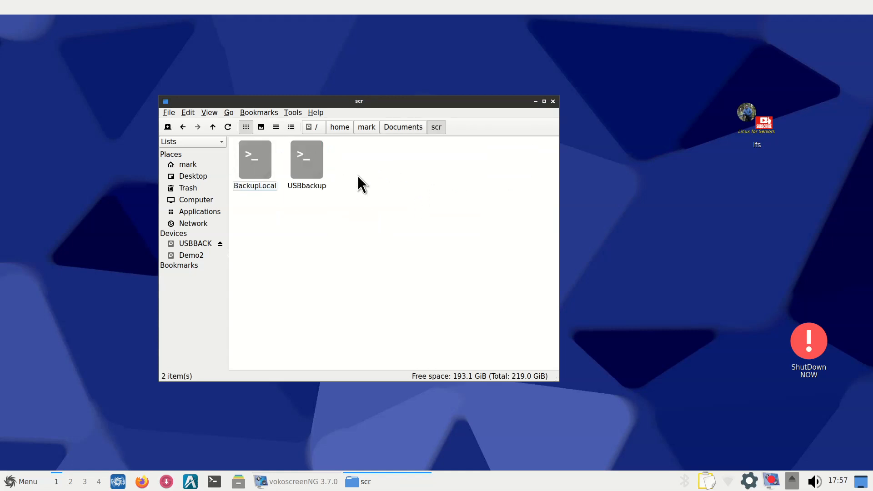
left_click_drag(391, 101, 530, 131)
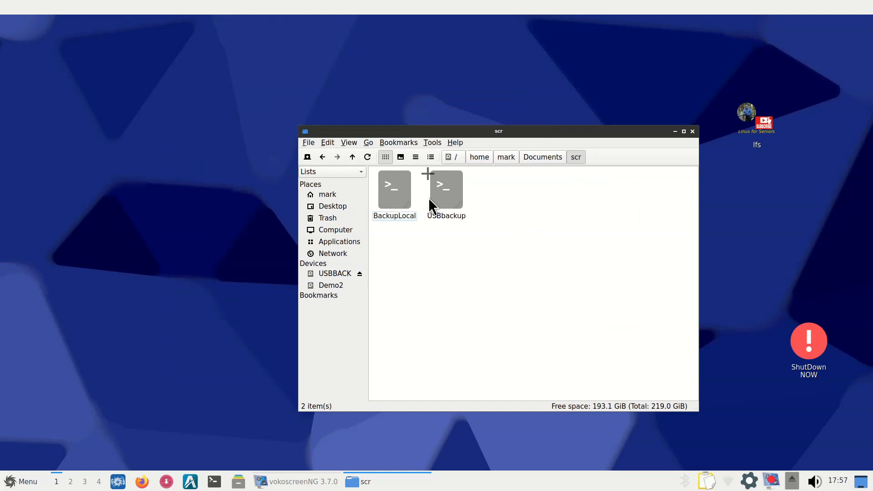
left_click_drag(513, 132, 620, 97)
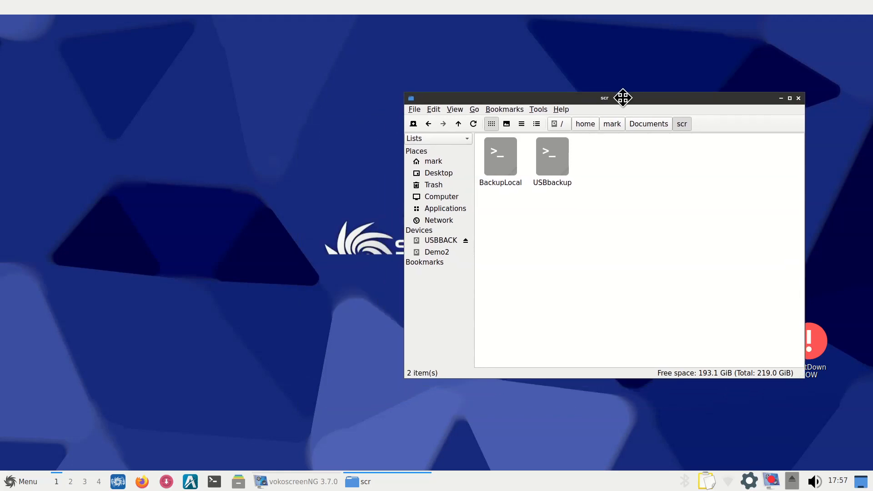
Step: Open the BackupLocal script in the text editor and place the editor window below the script icons
left_click(553, 159)
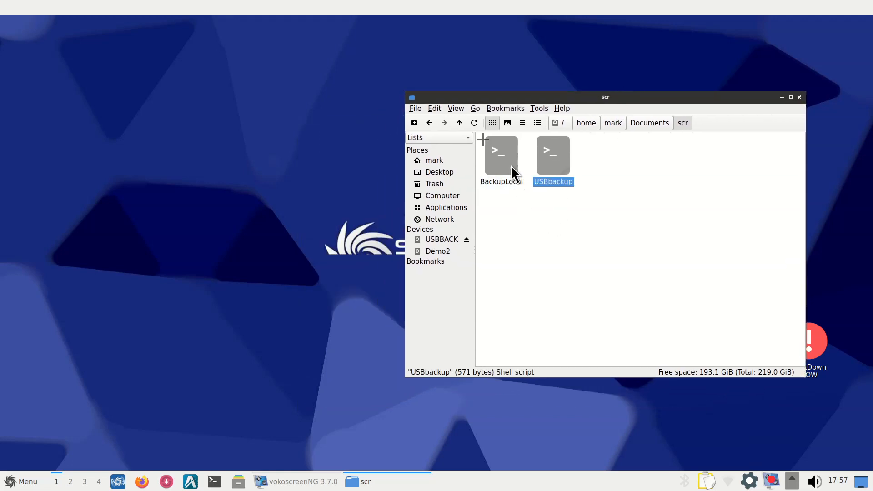
left_click(504, 155)
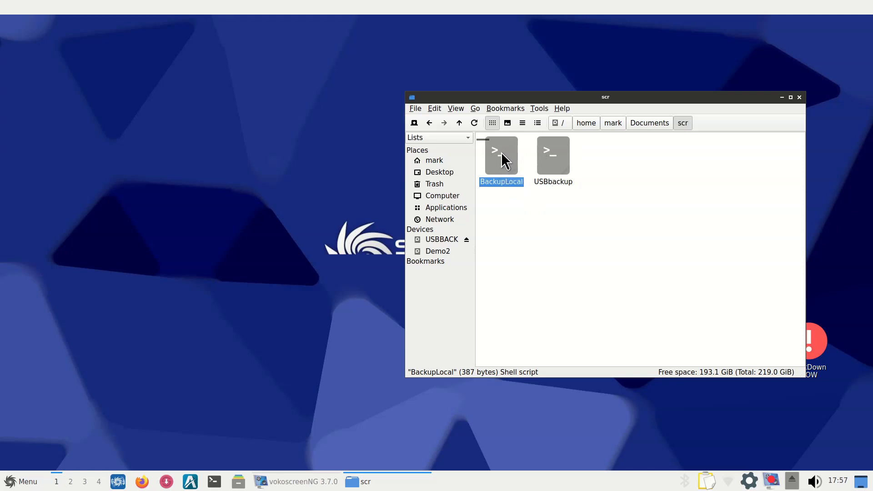
mouse_move(502, 154)
double_click(503, 157)
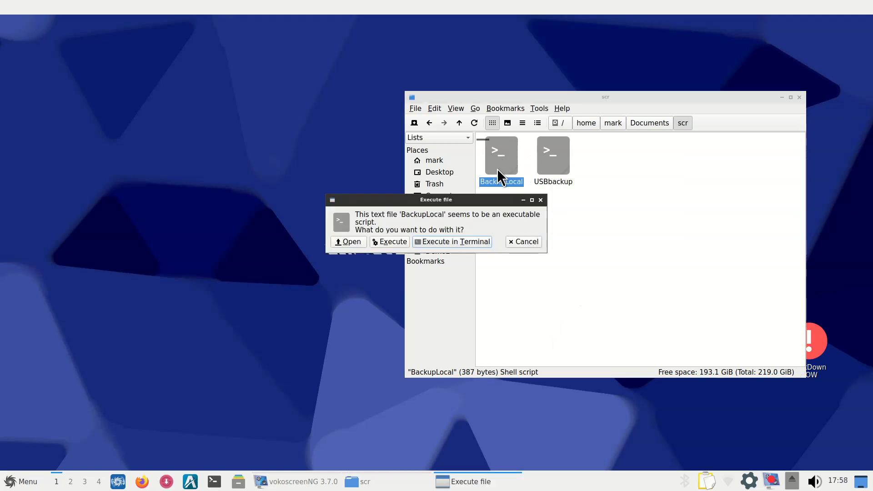
left_click(365, 243)
left_click_drag(388, 189, 398, 147)
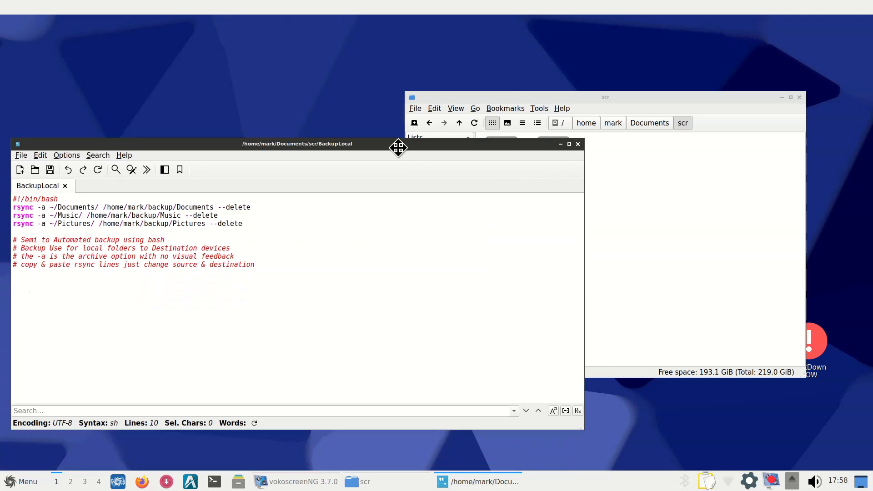
left_click_drag(519, 150, 617, 207)
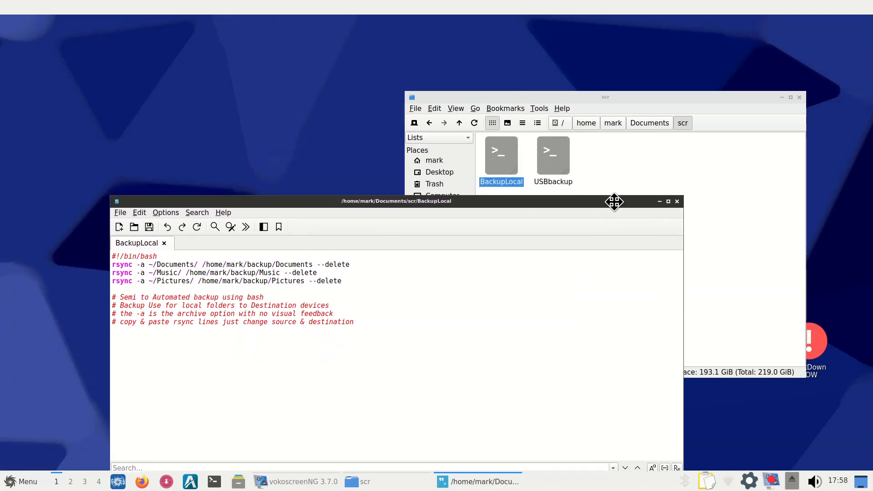
Step: Open the USBbackup script in the text editor and switch back to the BackupLocal script
double_click(552, 157)
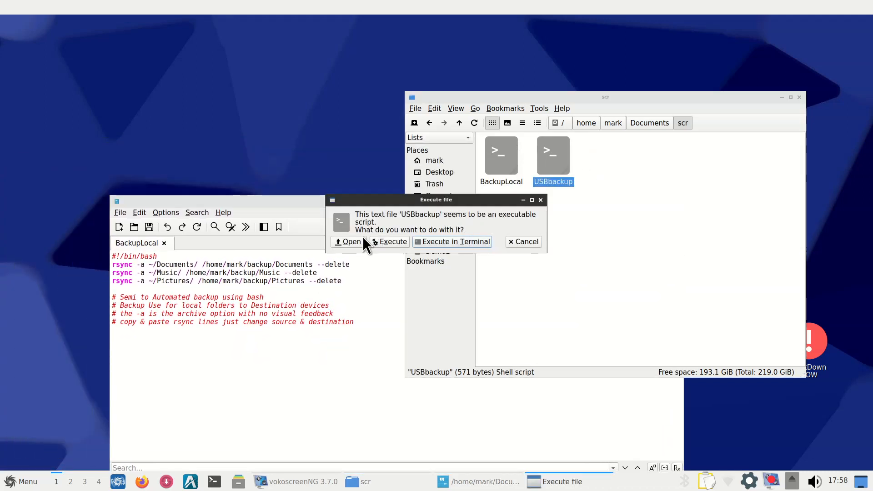
left_click(343, 241)
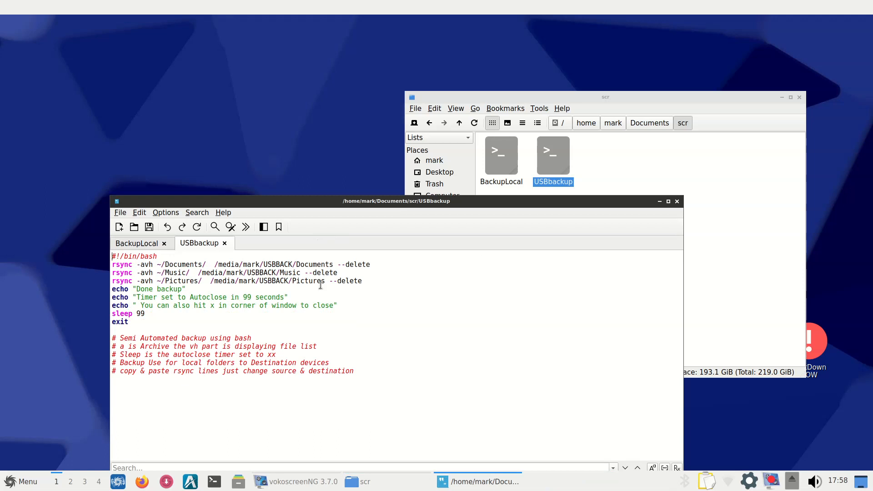
left_click(140, 241)
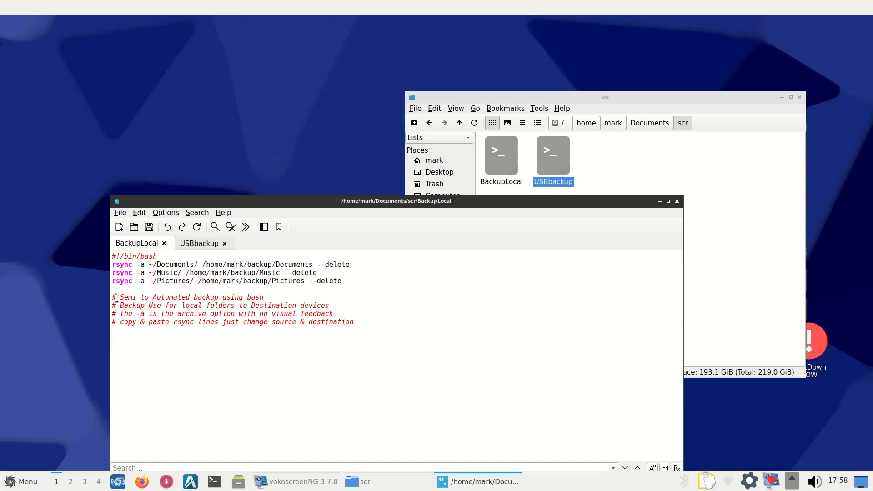
Step: Enlarge the text of the BackupLocal script and clear the selected comment character
left_click_drag(115, 298, 111, 302)
key("ctrl+plus")
key("ctrl+plus")
key("ctrl+plus")
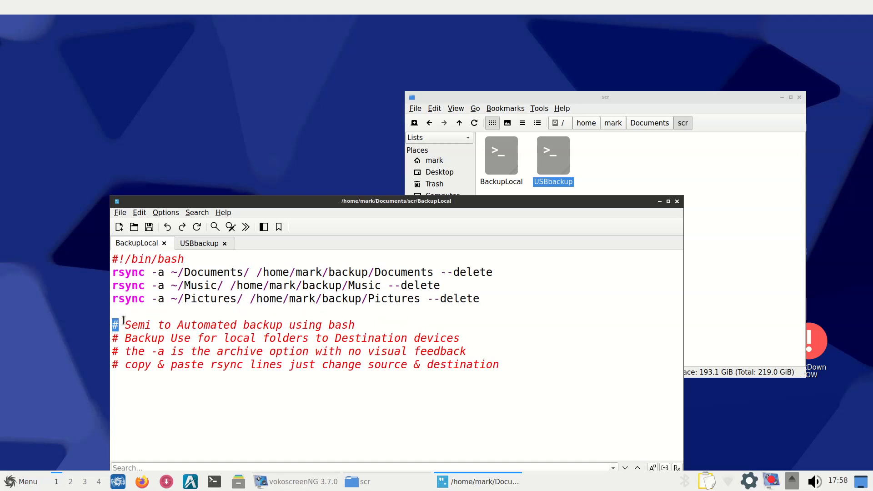
left_click(130, 385)
Step: Highlight the first comment's text, the #!/bin/bash line and the first rsync command in BackupLocal for review
left_click_drag(118, 325, 358, 323)
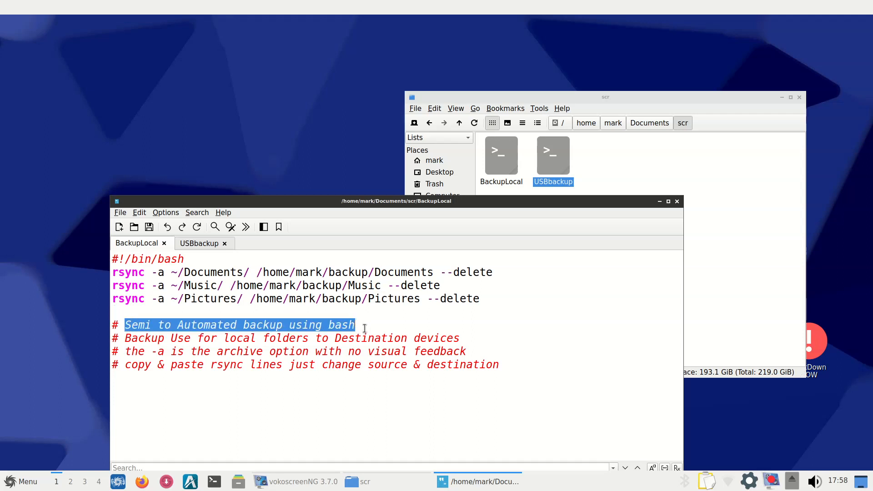
triple_click(196, 255)
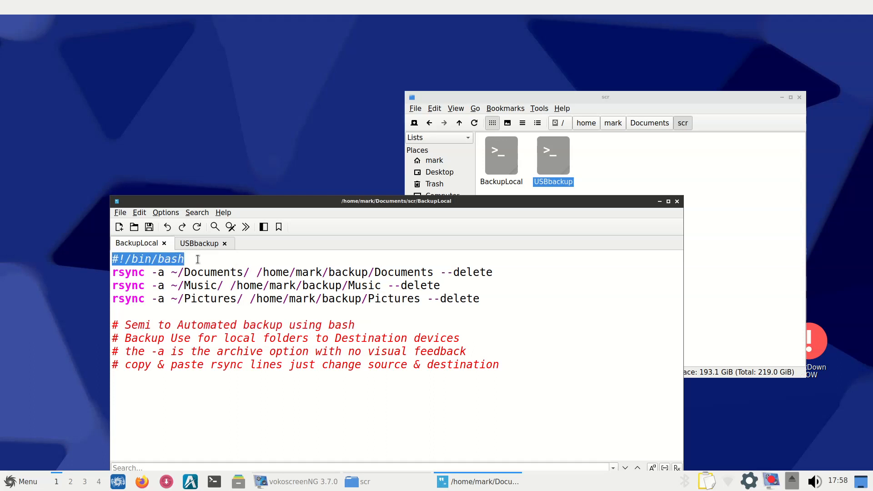
left_click_drag(146, 272, 98, 271)
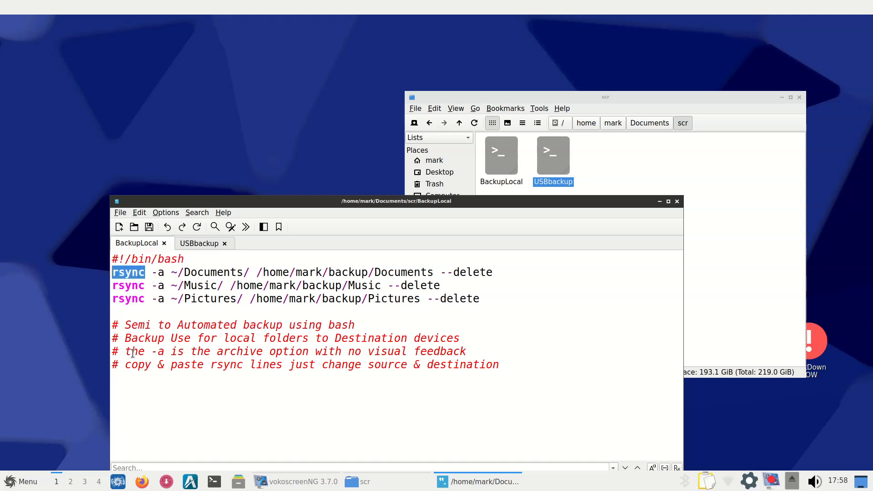
left_click(20, 480)
mouse_move(65, 389)
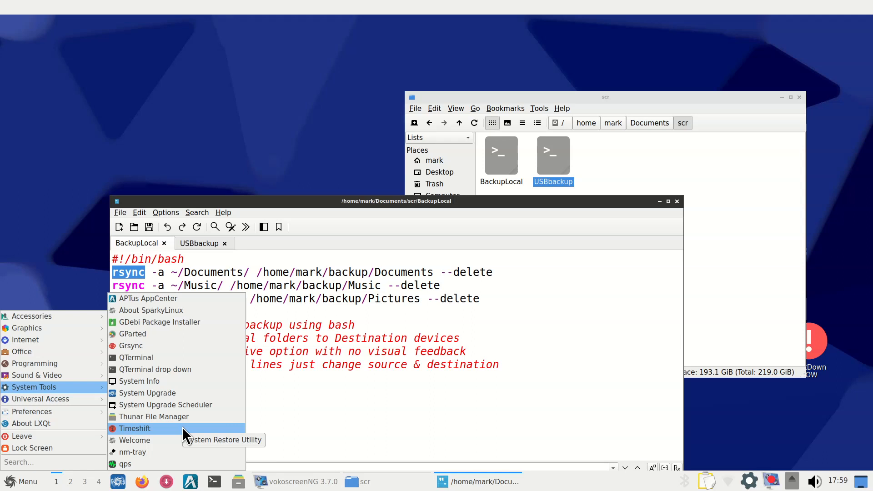
left_click(350, 422)
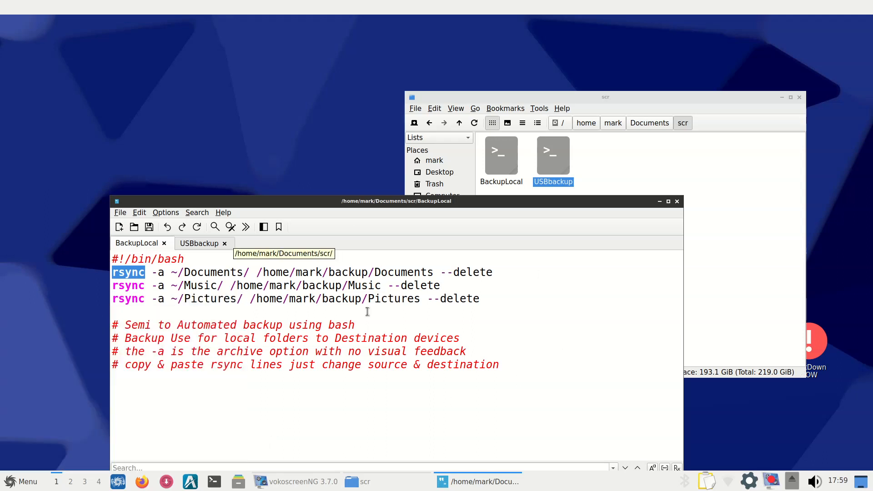
Step: Move the editor window up and highlight the source folders in BackupLocal's rsync lines, then place the cursor at the first -a option
left_click_drag(313, 202, 318, 145)
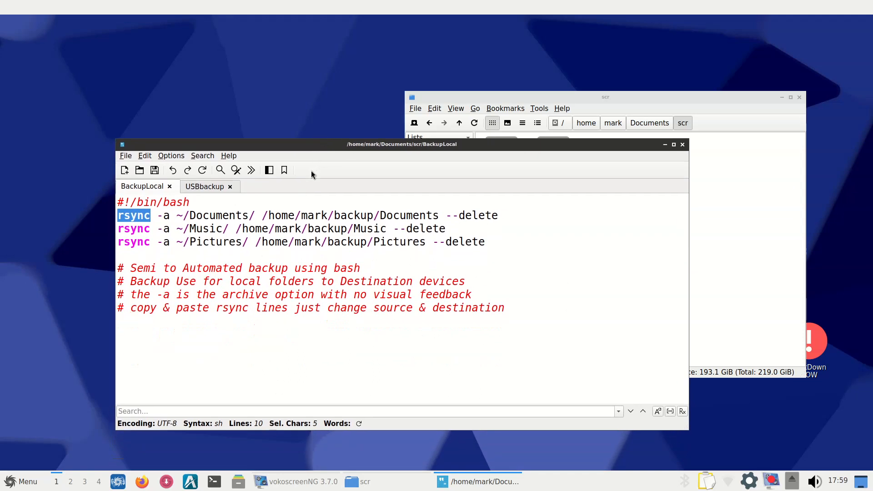
left_click_drag(189, 215, 252, 239)
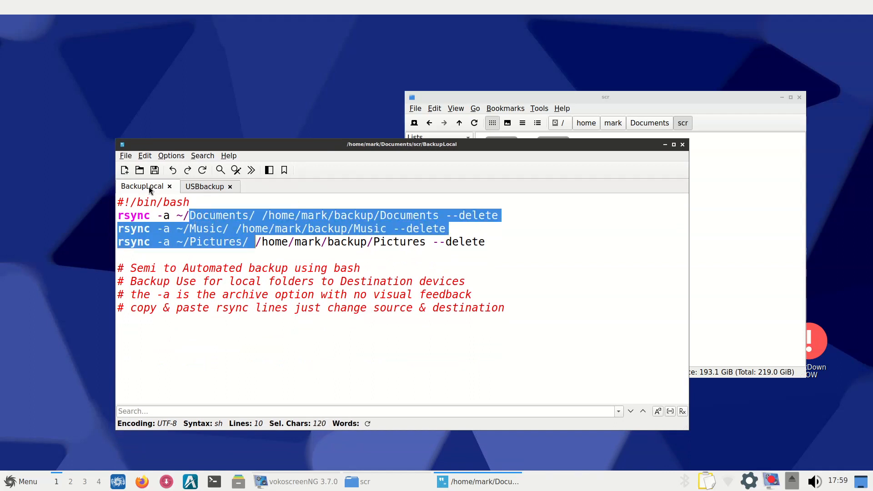
left_click(167, 215)
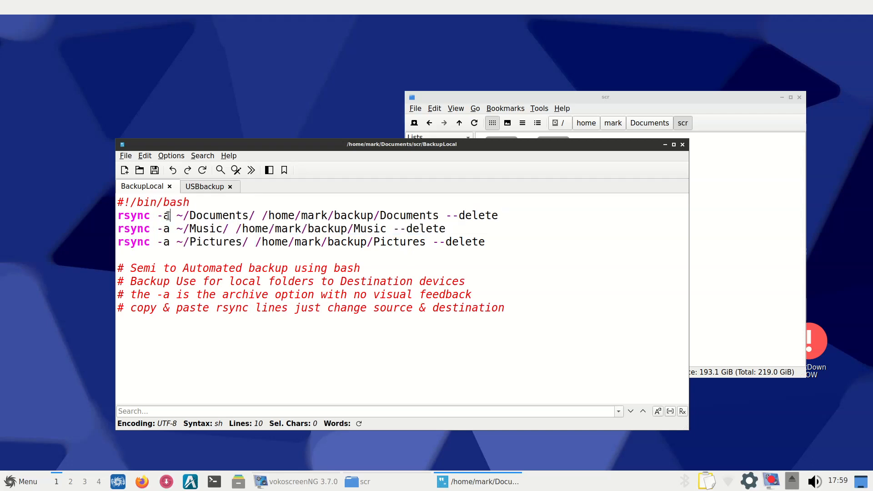
Step: Show the USBbackup script with enlarged text and highlight the vh part of the first rsync command's -avh option
left_click(194, 188)
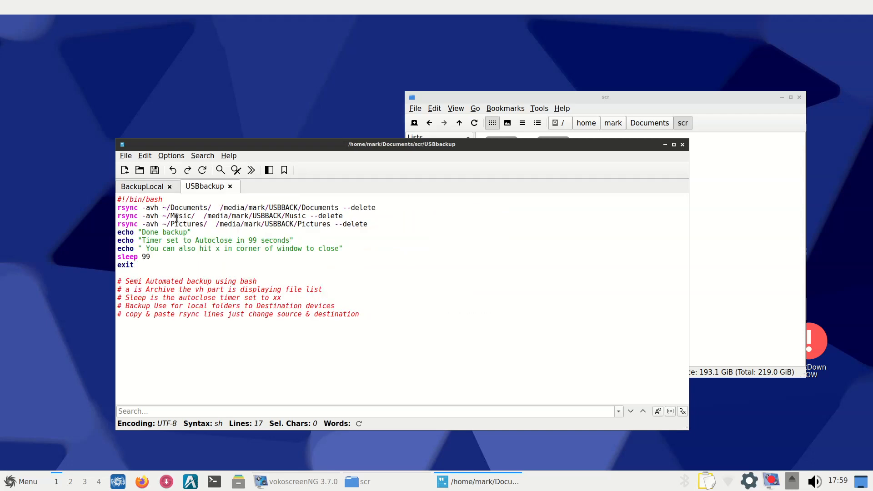
scroll(472, 301, "up", 3, "ctrl")
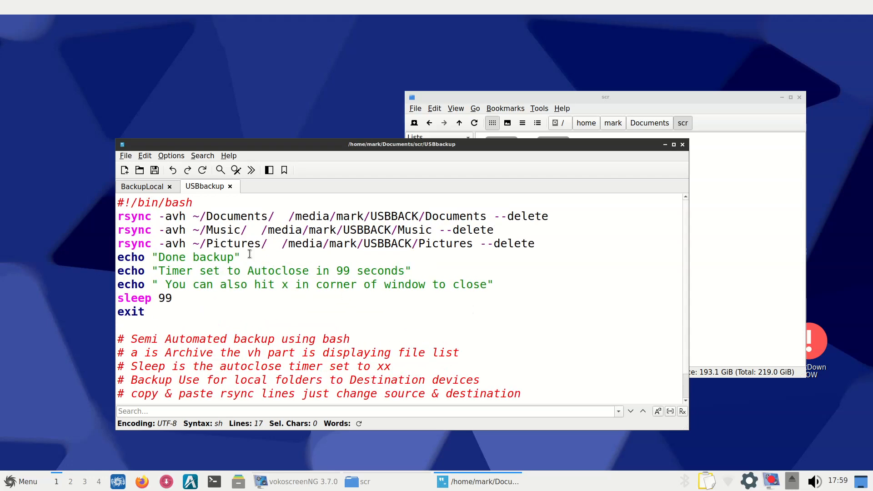
left_click_drag(174, 215, 186, 216)
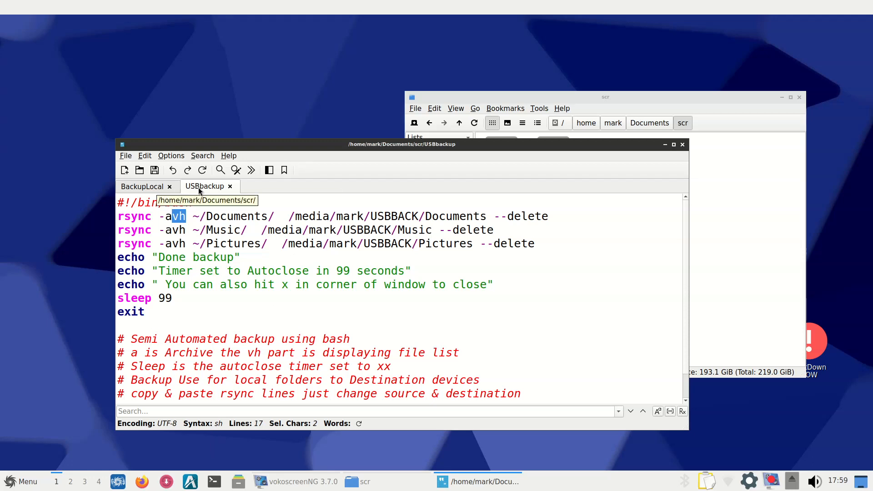
Step: Return to the BackupLocal script, highlight the first command's Documents source and backup destination, and move the editor below the script icons
left_click(154, 190)
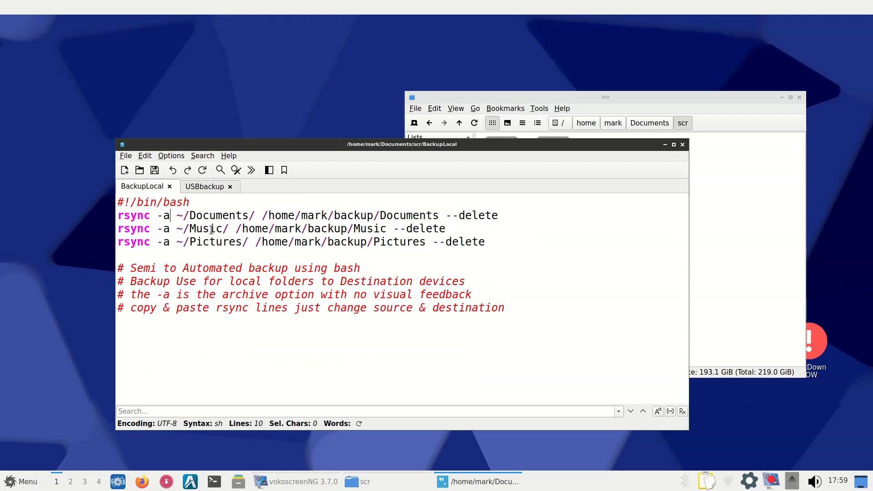
left_click_drag(190, 215, 245, 208)
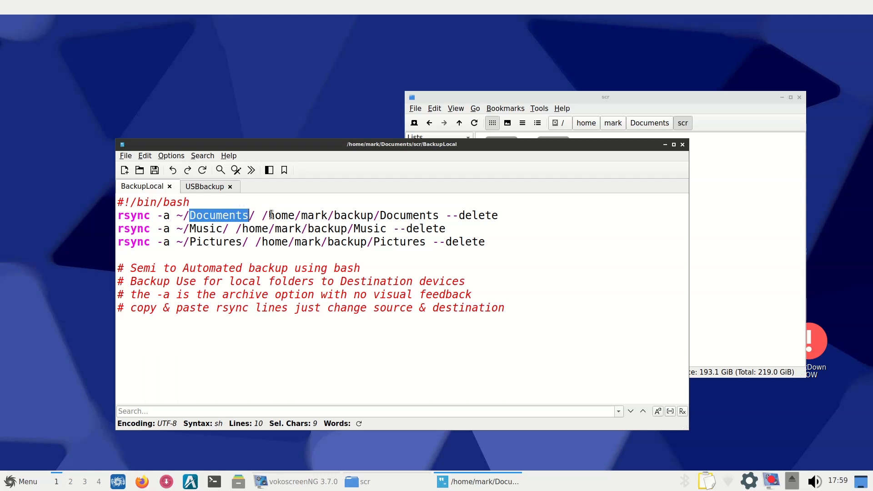
left_click_drag(334, 215, 373, 216)
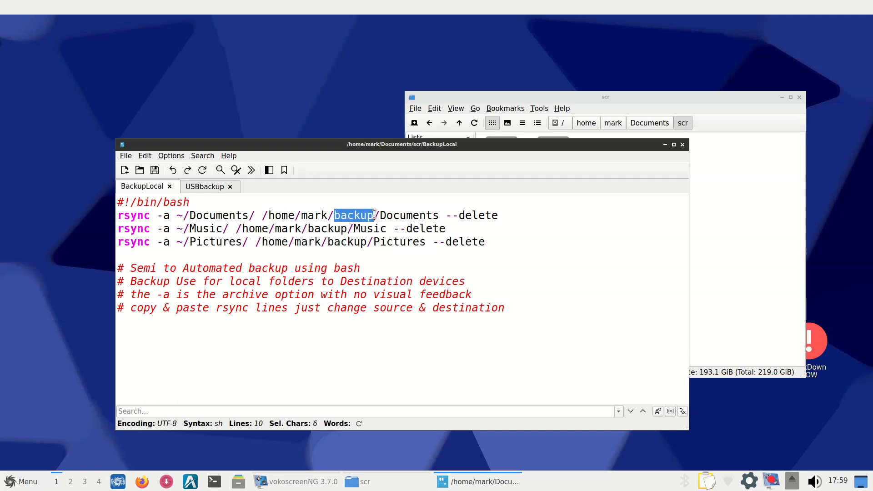
left_click_drag(413, 145, 424, 244)
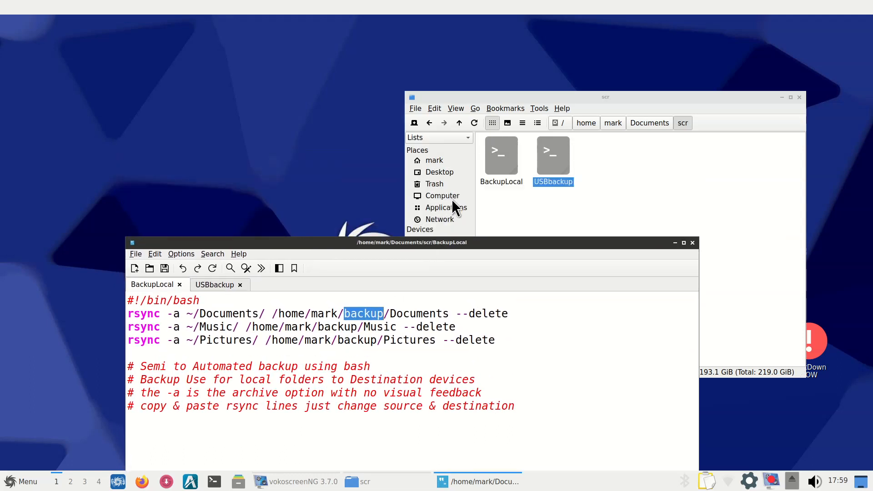
Step: Close the text editor and open a second file manager window showing the USBBACK drive beside the scr folder
left_click(692, 242)
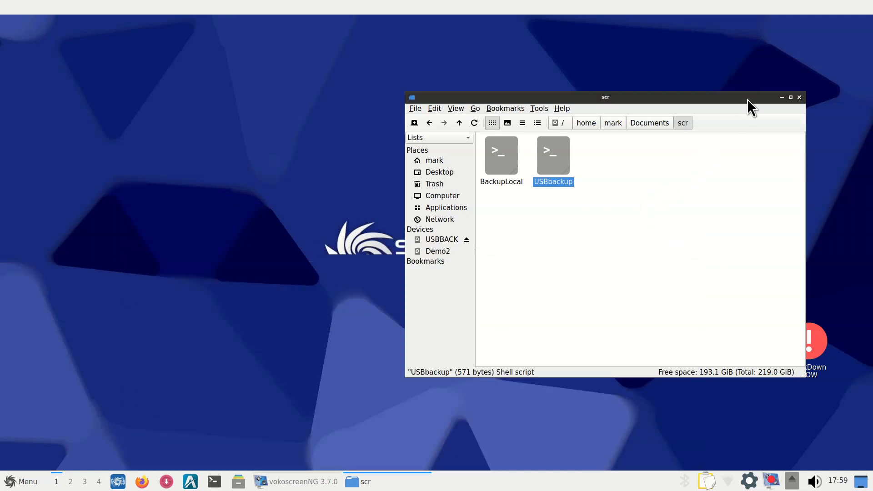
left_click_drag(746, 99, 781, 78)
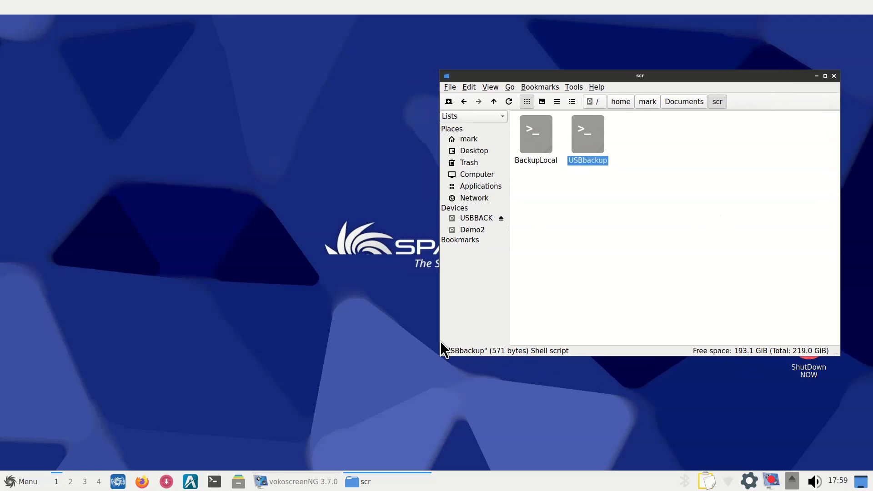
key("ctrl+n")
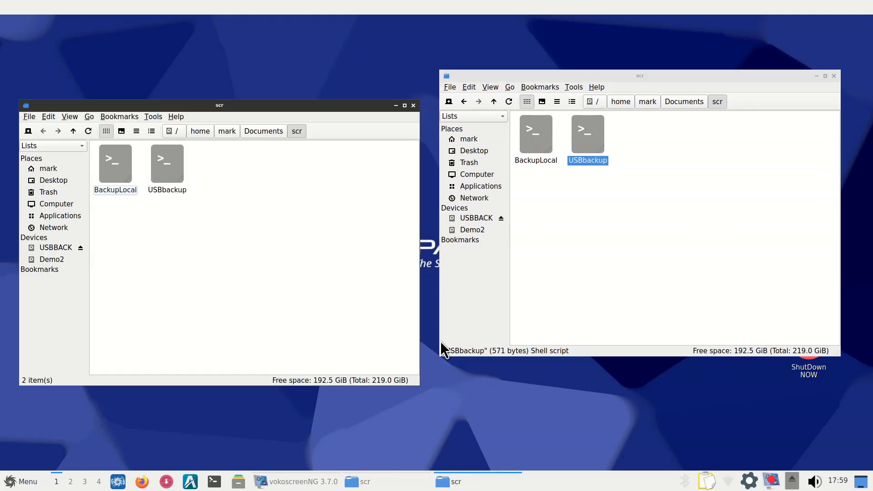
left_click(56, 247)
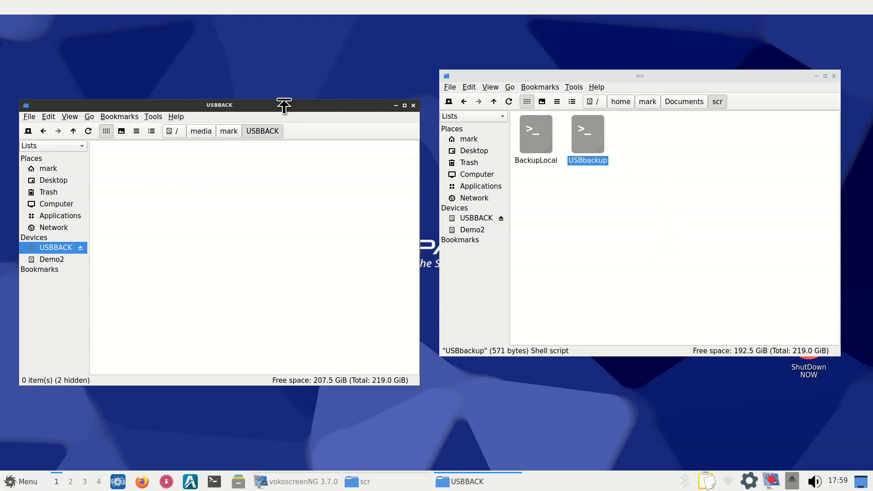
Step: View the big icon size options in the file manager's display preferences and leave without saving changes
left_click(472, 87)
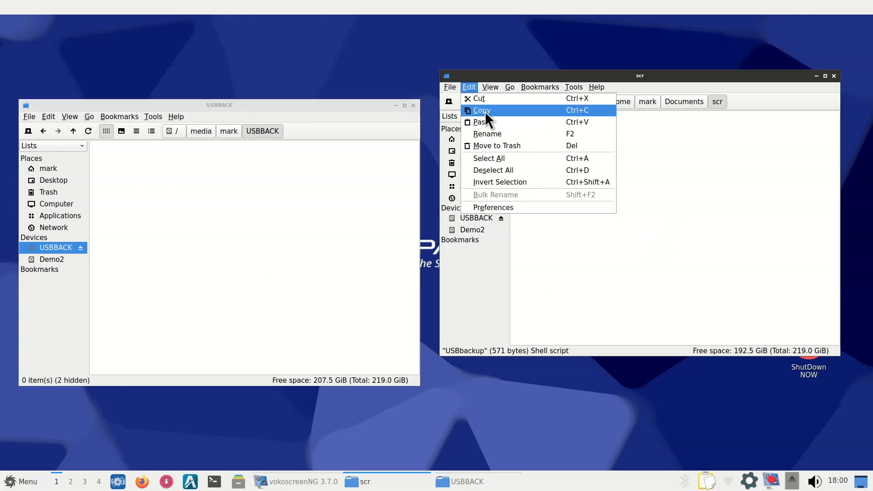
left_click(518, 208)
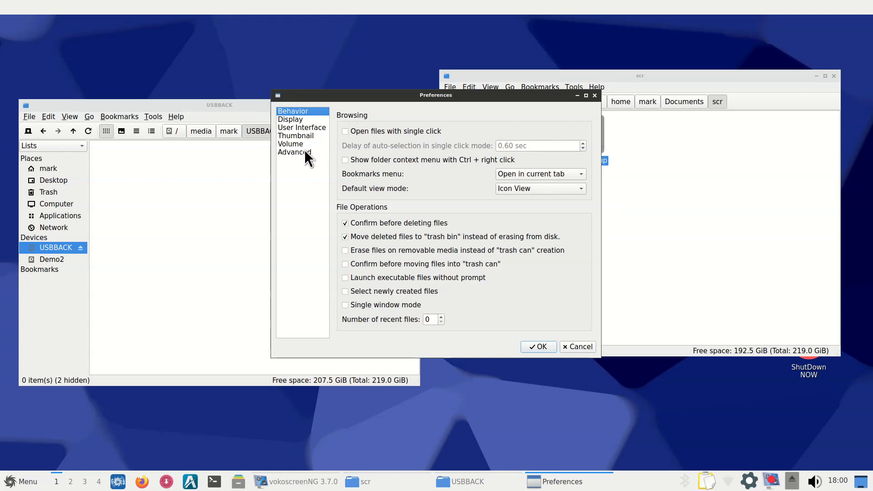
left_click(289, 119)
left_click(444, 135)
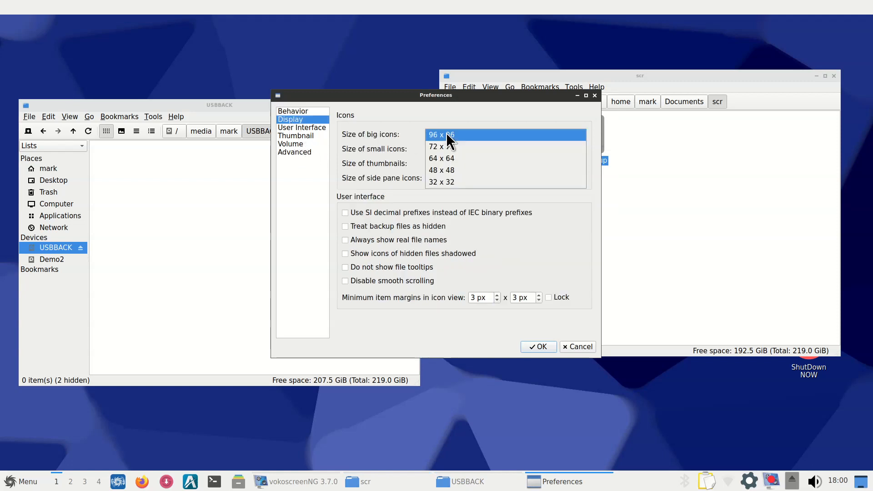
left_click(446, 132)
left_click(576, 347)
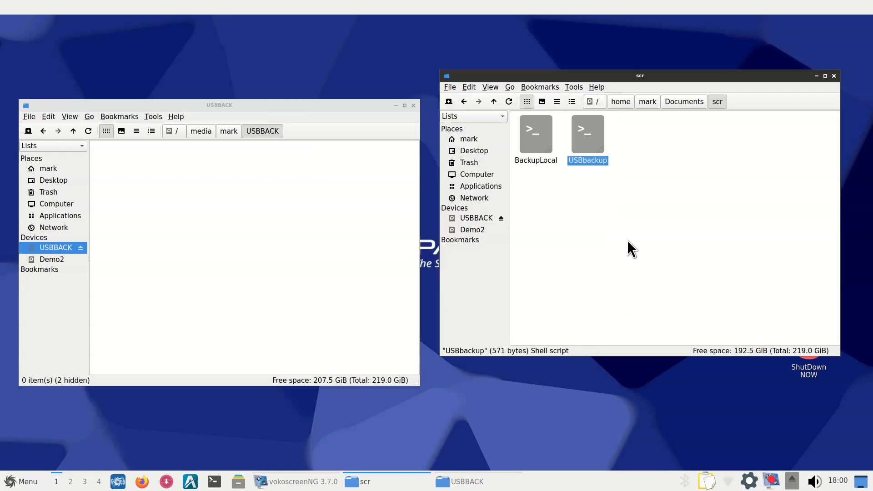
Step: Execute the USBbackup script in a terminal and move the terminal window clear of the USBBACK folder's contents
double_click(586, 141)
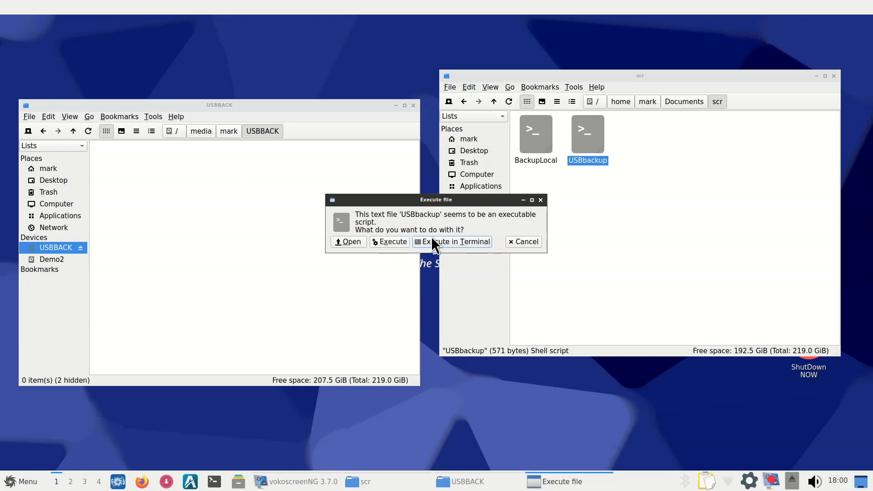
left_click(474, 241)
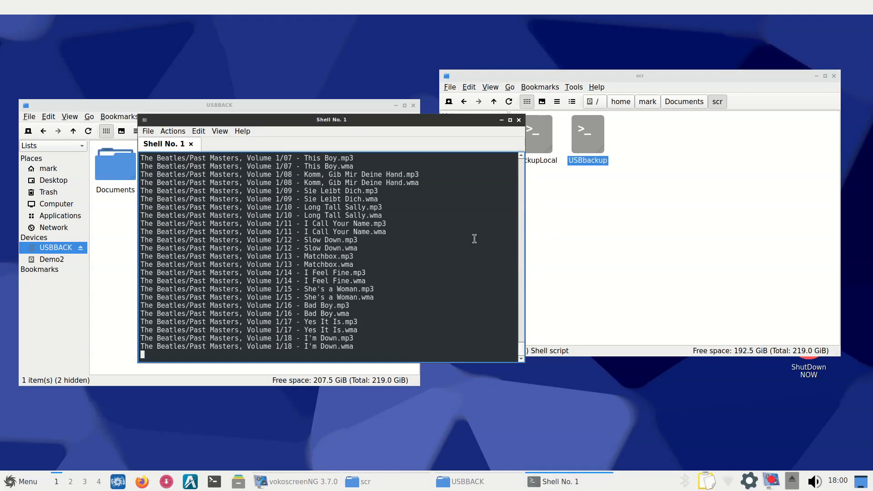
left_click_drag(311, 121, 553, 157)
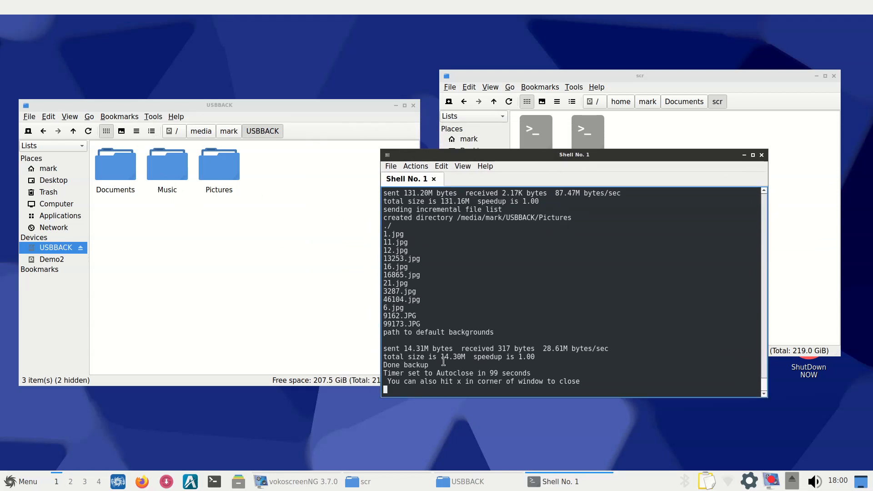
Step: Highlight the autoclose timer message, review the list of copied files in the terminal output, and close the terminal
left_click_drag(383, 373, 550, 376)
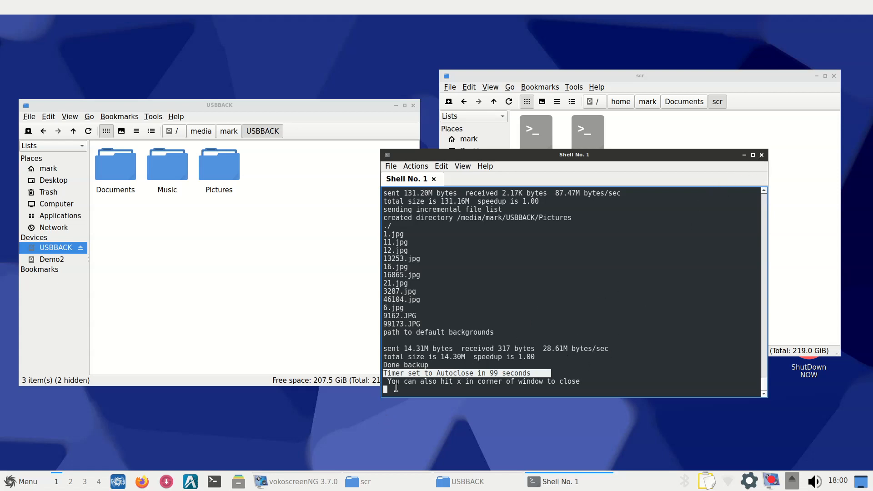
scroll(487, 332, "up", 10)
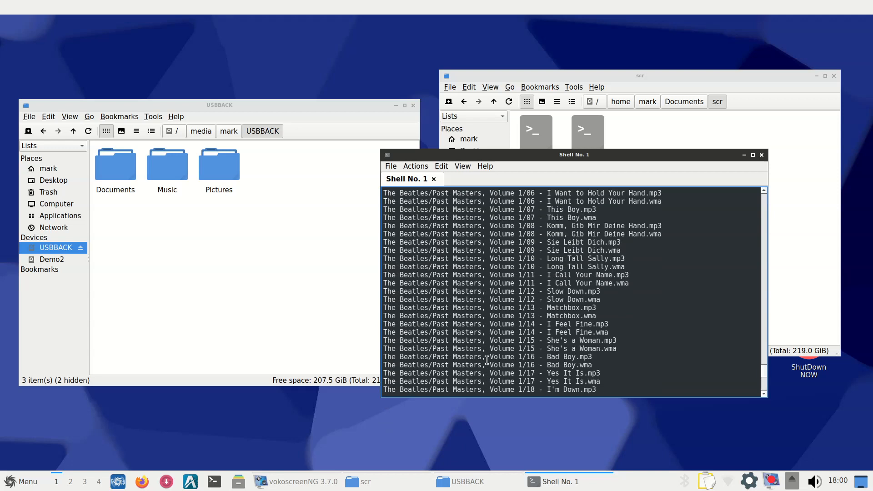
scroll(486, 360, "up", 1)
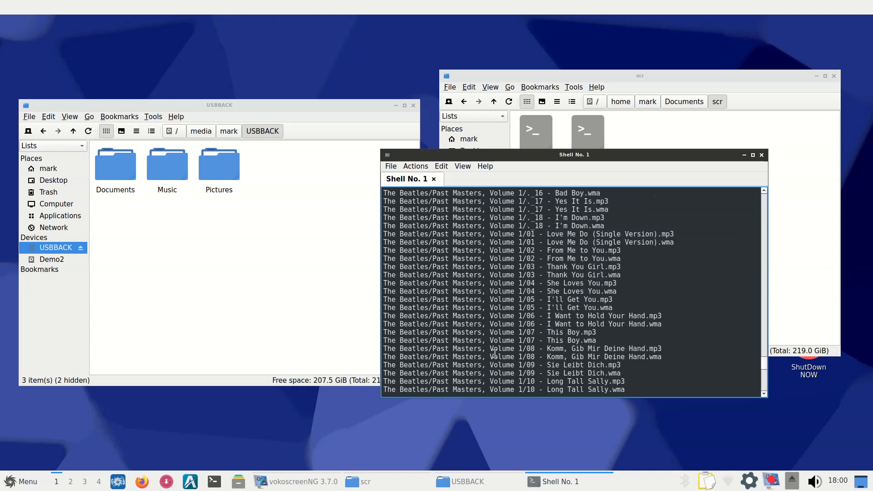
left_click(761, 155)
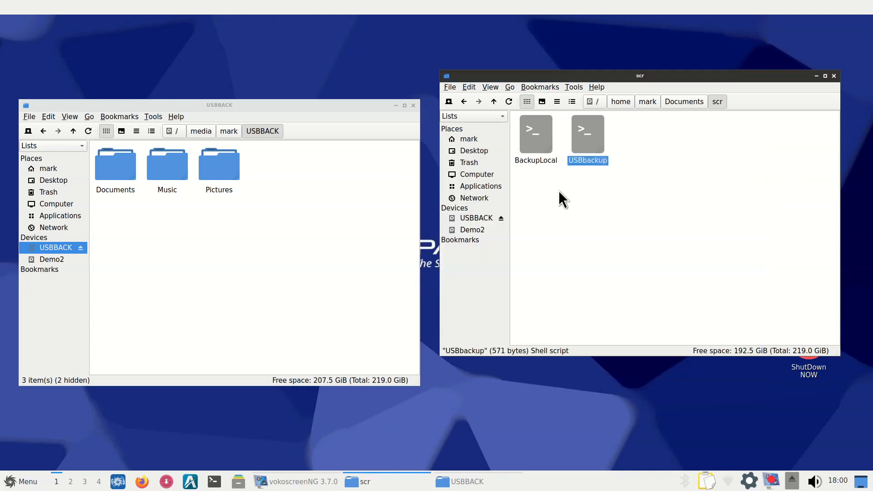
Step: Execute USBbackup in a terminal again with the backup folders already on the drive, and close the terminal
double_click(588, 128)
left_click(443, 241)
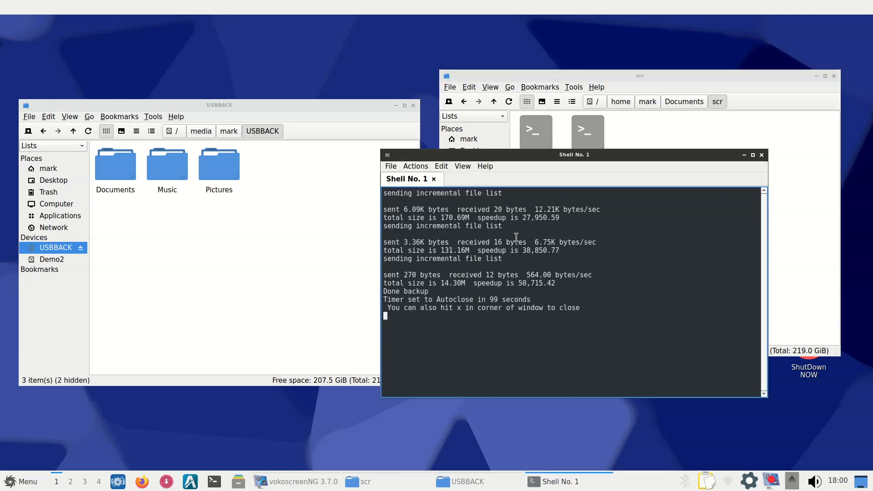
left_click(762, 155)
Step: Delete the Documents, Music and Pictures folders from USBBACK, rerun USBbackup in a terminal, review its output and close the terminal
left_click_drag(314, 151, 126, 196)
key("Delete")
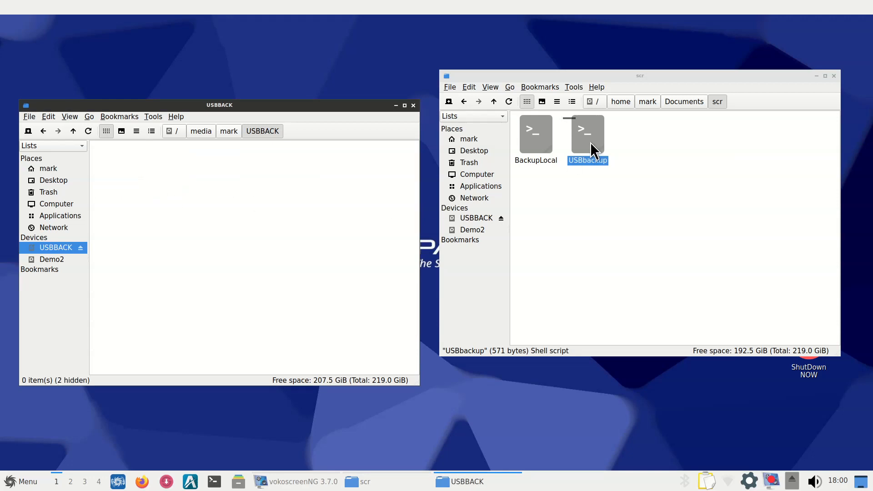
double_click(589, 131)
left_click(468, 241)
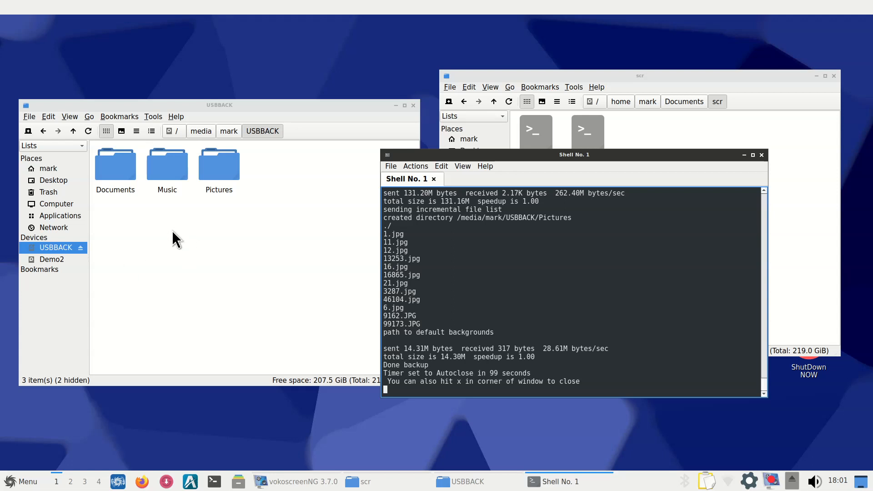
scroll(522, 292, "up", 9)
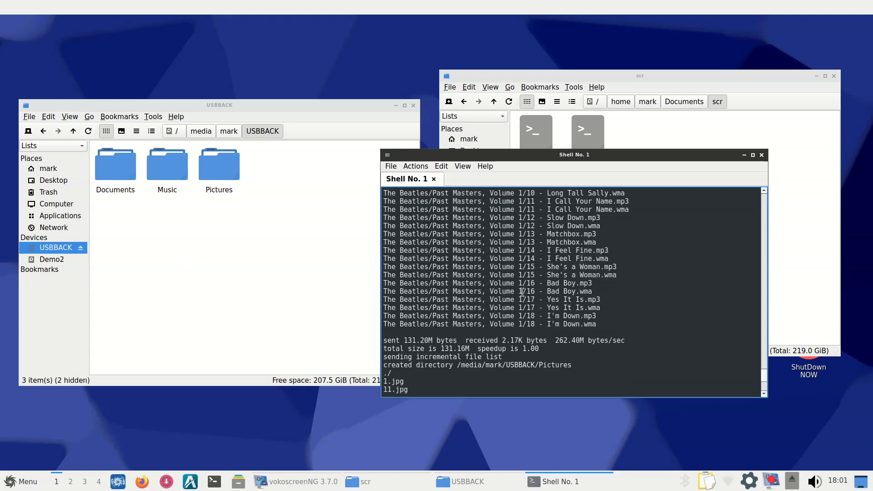
left_click(761, 155)
Step: Clear the three backup folders from USBBACK once more and execute USBbackup directly without a terminal
left_click_drag(318, 159, 107, 186)
key("Delete")
left_click(586, 225)
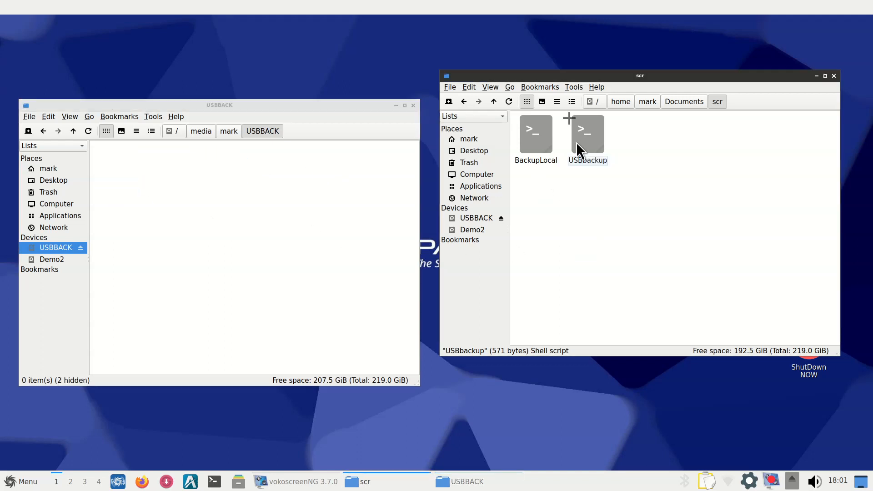
double_click(581, 136)
left_click(380, 242)
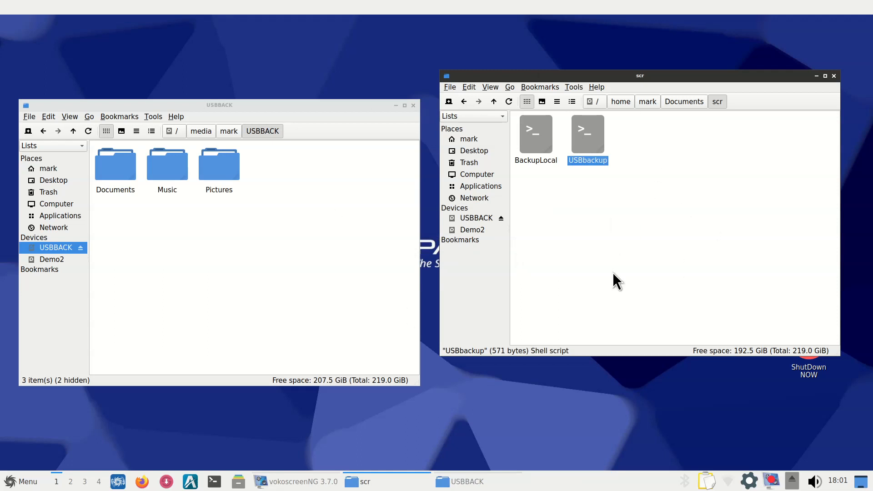
Step: Select the BackupLocal script, close the USBBACK window and open the LXQt Configuration Center
left_click(540, 133)
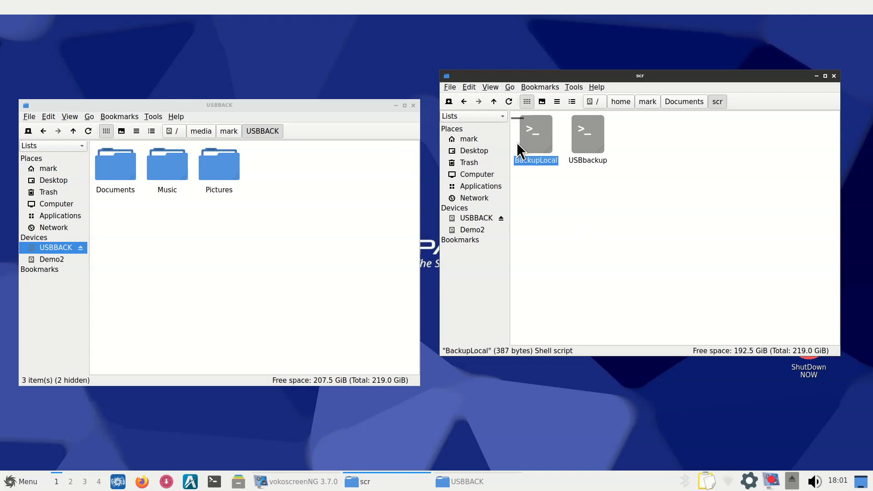
left_click(413, 105)
left_click(19, 480)
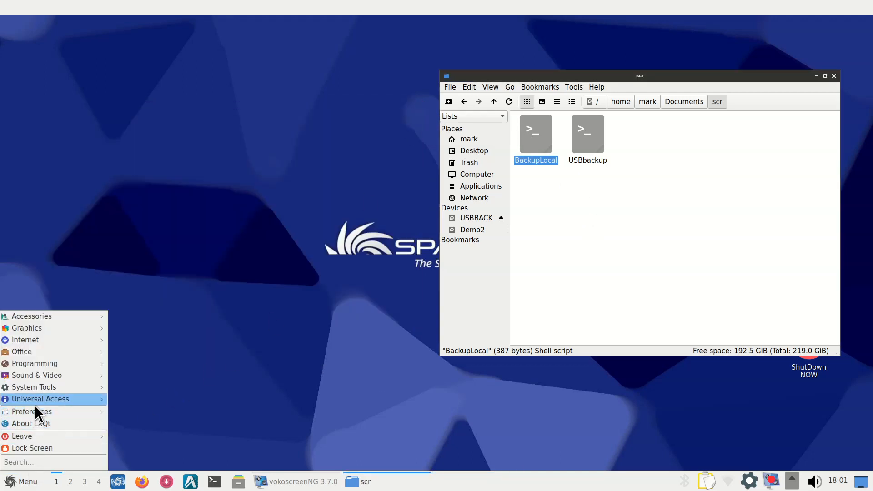
mouse_move(51, 402)
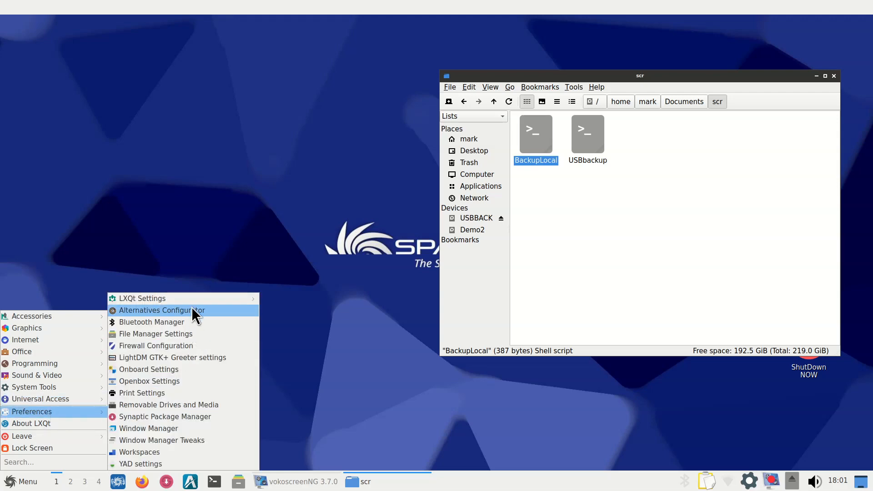
mouse_move(191, 300)
left_click(301, 300)
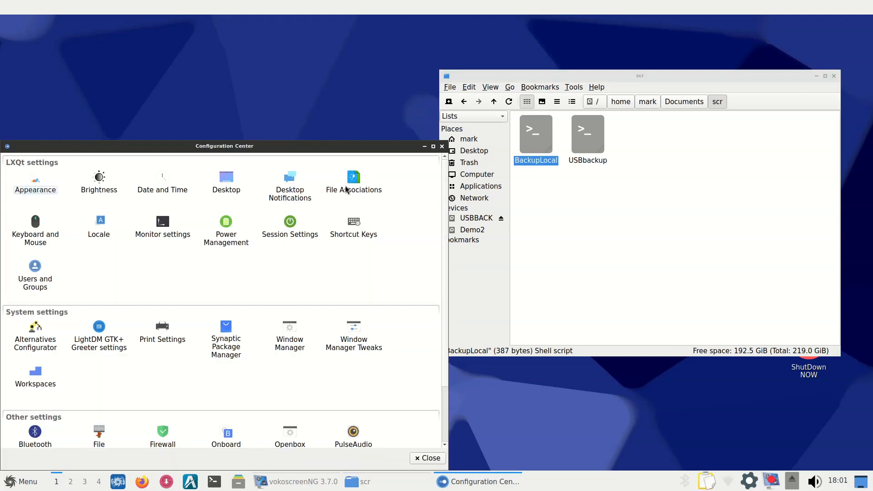
Step: Delete the Daily Backup entry from the session's application autostart list, and close the session settings and the Configuration Center
left_click(283, 231)
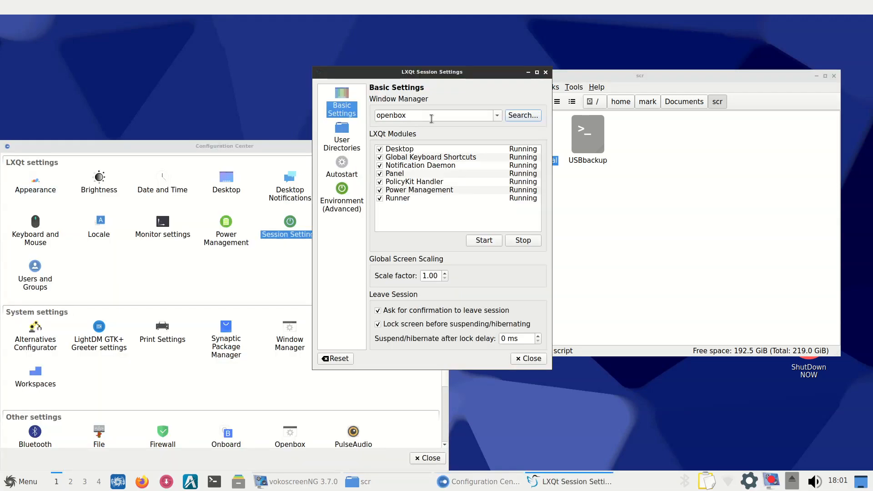
left_click(343, 164)
left_click(433, 108)
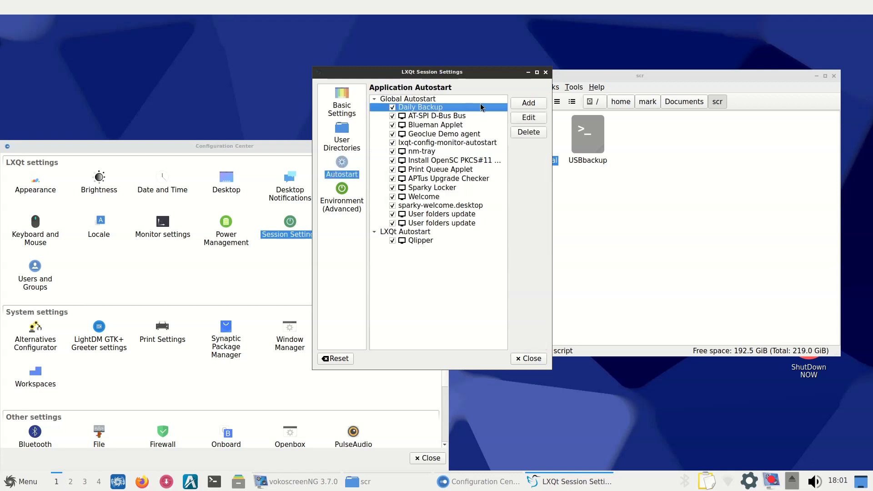
left_click(528, 132)
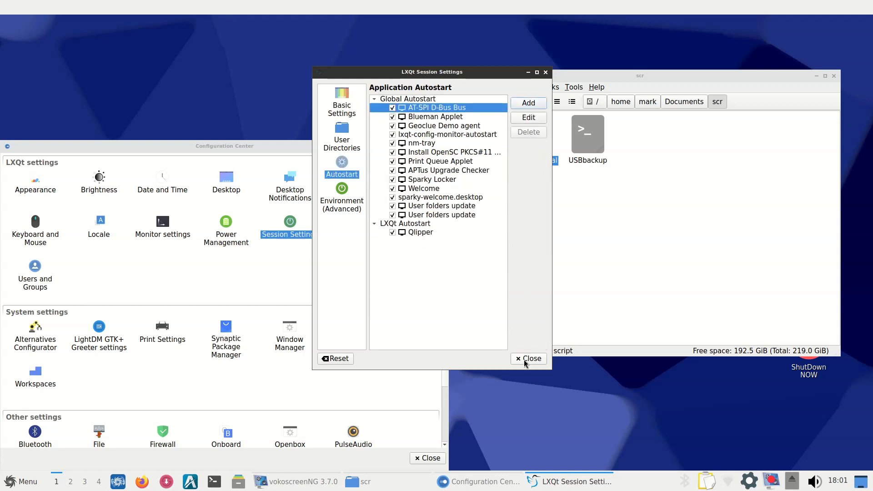
left_click(528, 358)
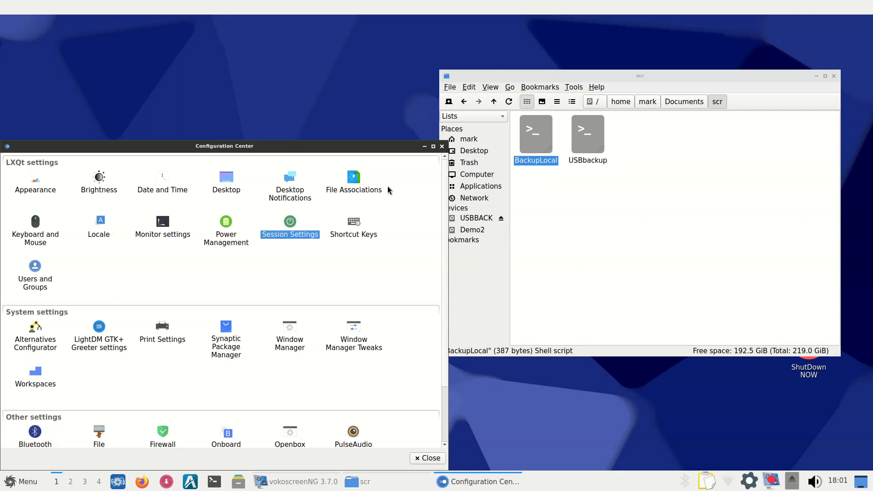
left_click(441, 146)
Step: Reopen the LXQt Configuration Center and bring up the application autostart list in Session Settings
left_click(21, 481)
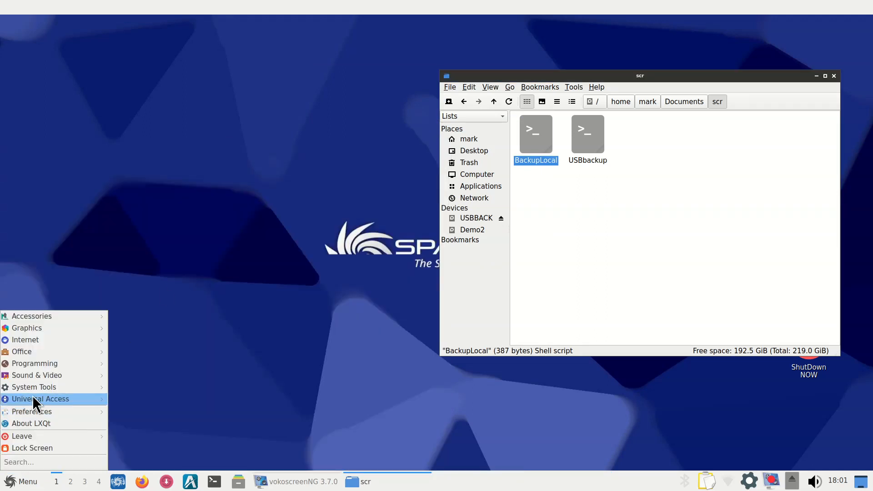
mouse_move(35, 390)
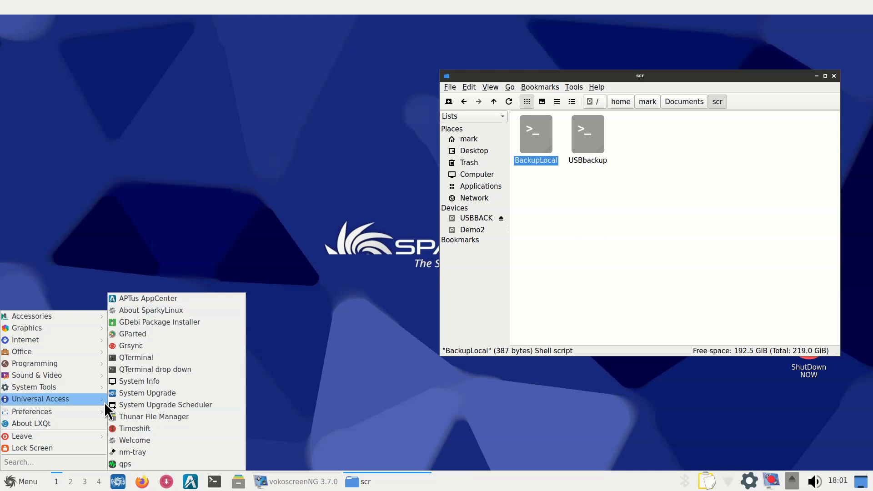
mouse_move(62, 412)
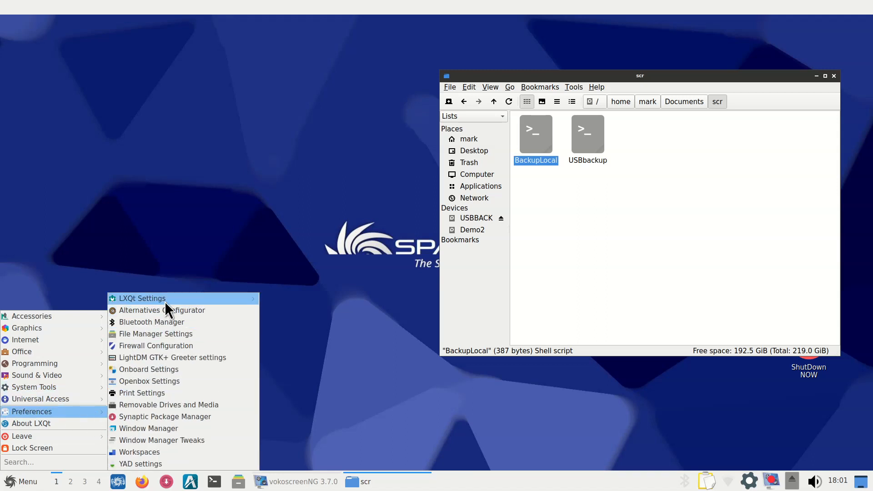
mouse_move(164, 302)
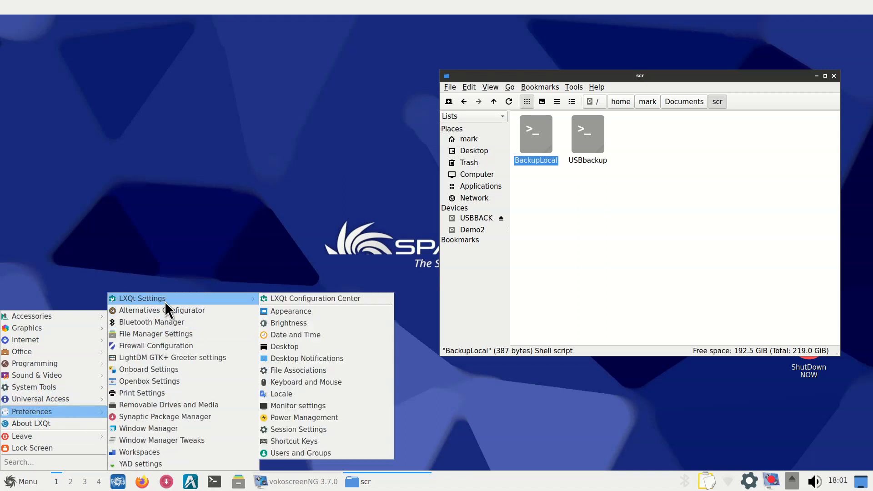
left_click(313, 299)
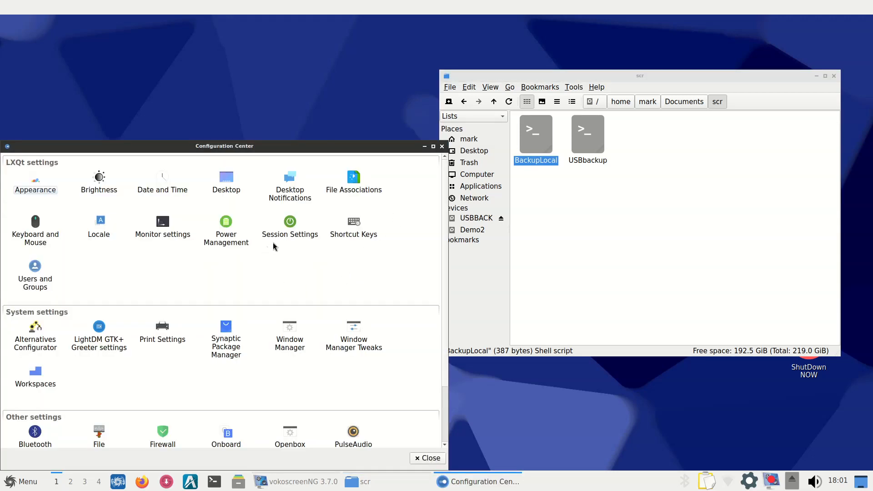
double_click(287, 220)
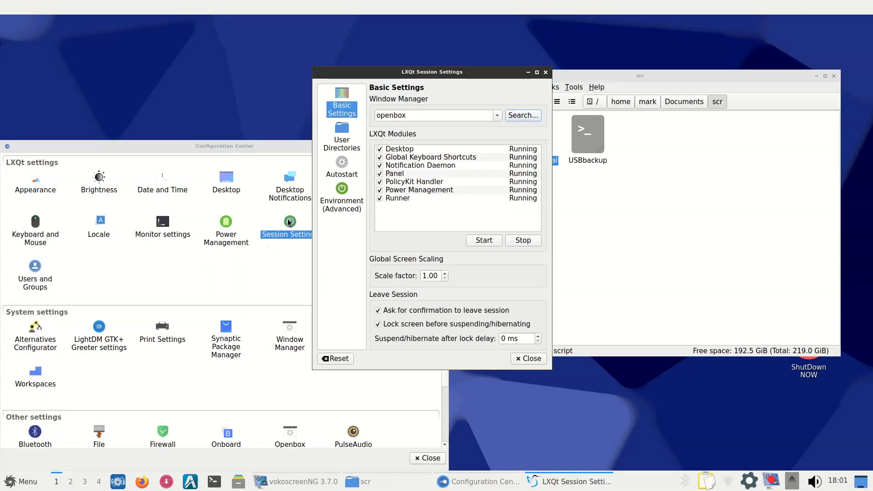
left_click(342, 166)
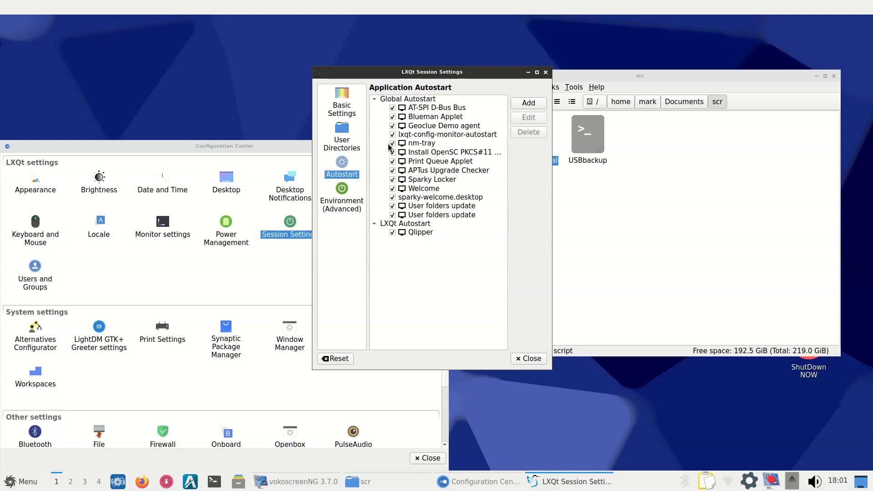
Step: Add an autostart entry named Daily Backup that runs the BackupLocal script from the scr folder in Documents
left_click(530, 103)
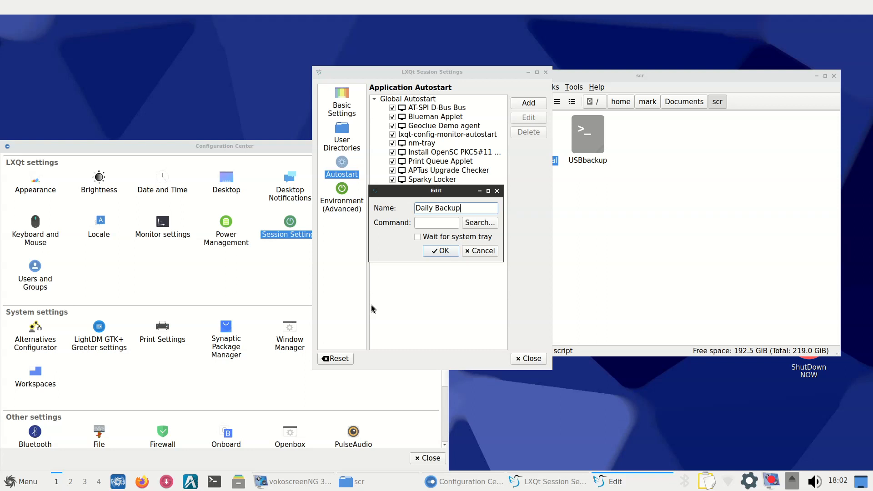
left_click(471, 225)
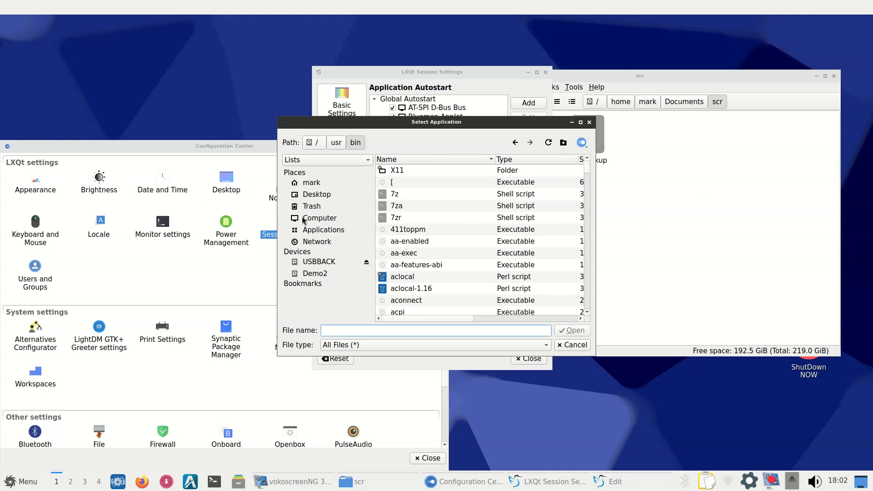
left_click(302, 187)
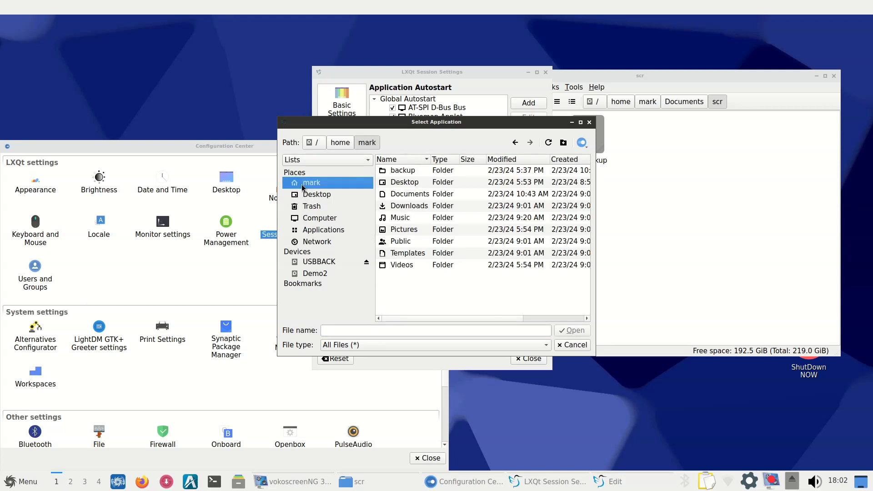
double_click(418, 196)
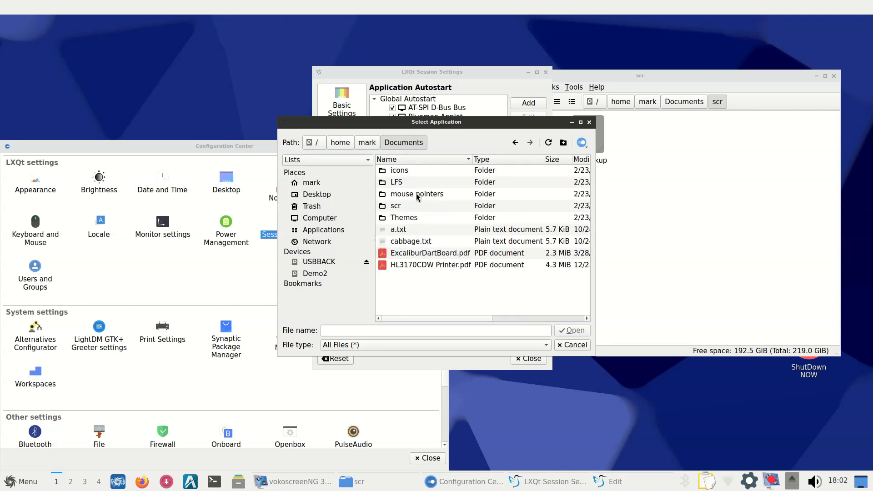
double_click(395, 206)
left_click(405, 172)
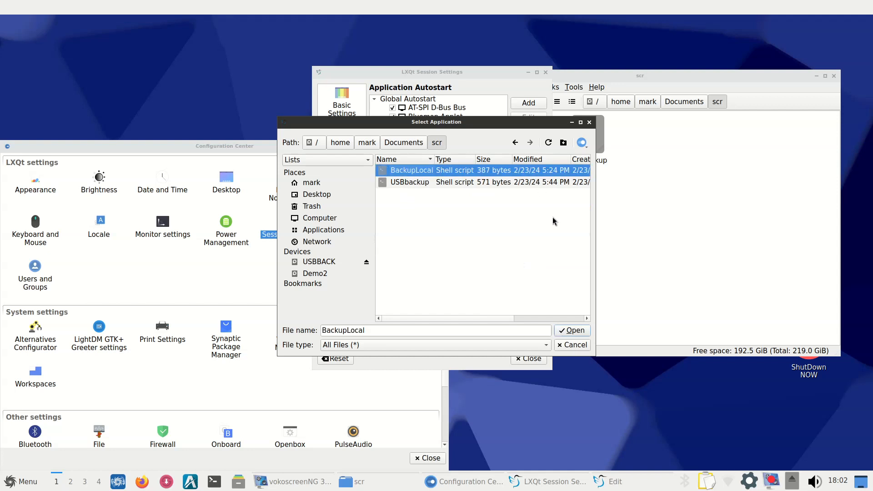
left_click(575, 331)
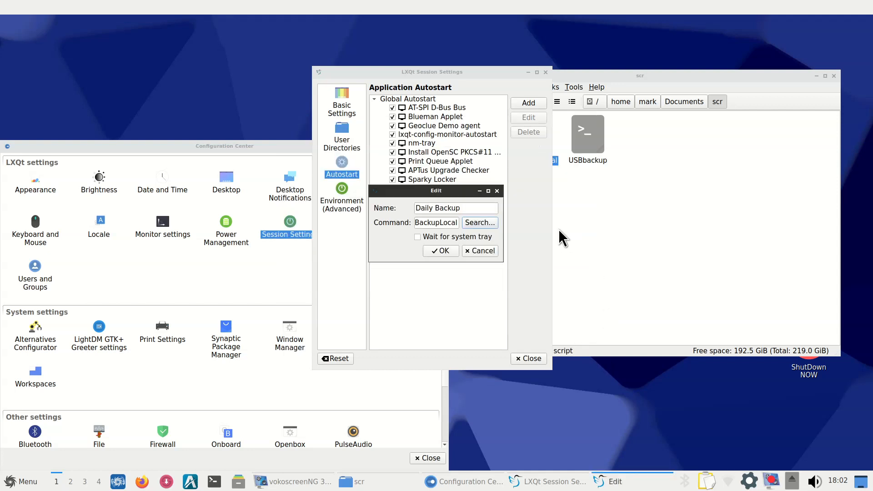
left_click(434, 251)
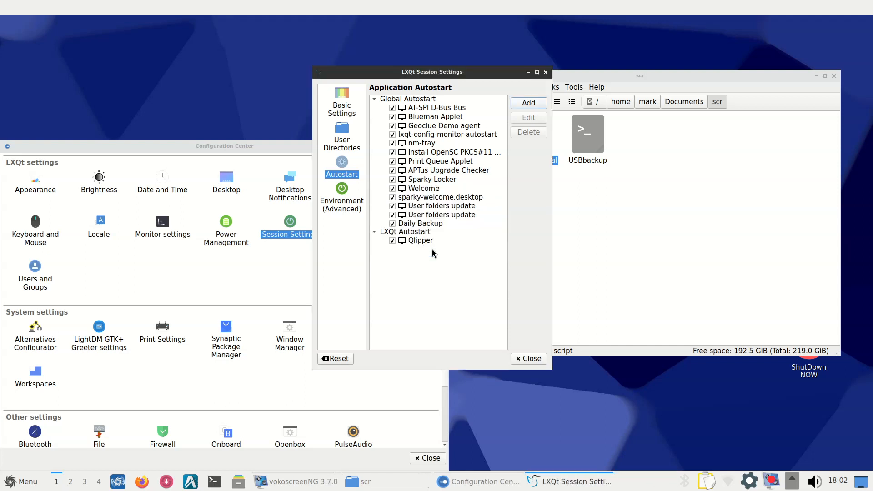
Step: Close the session settings, accept the restart notice, and open the backup folder in the home directory
left_click(529, 359)
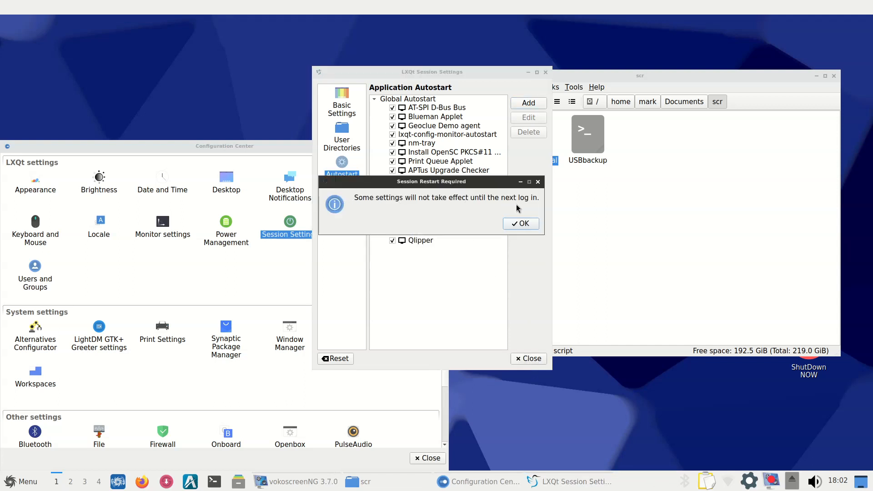
left_click(521, 223)
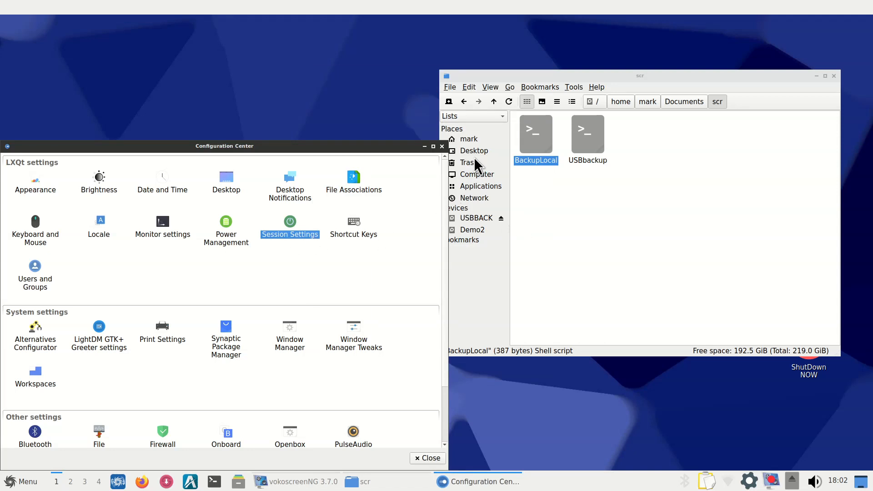
left_click(478, 139)
double_click(524, 140)
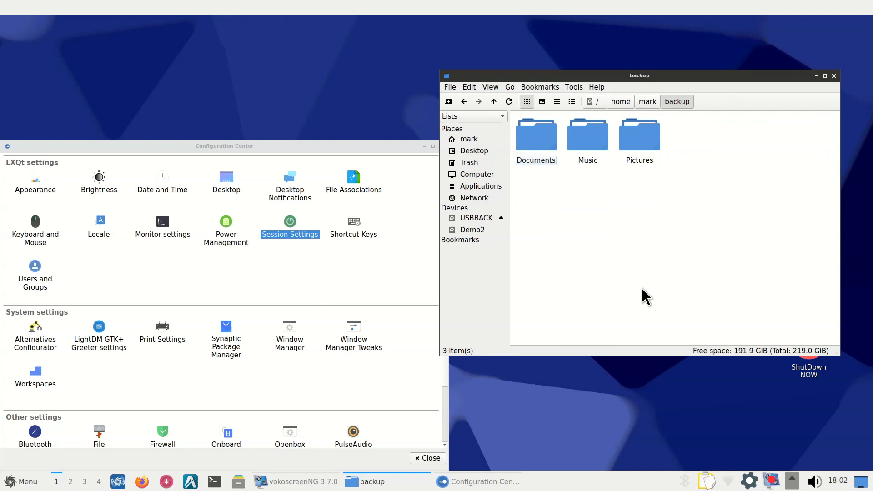
Step: Disable the Daily Backup entry in the autostart list of Session Settings, close the settings and accept the restart notice
left_click(290, 225)
double_click(290, 225)
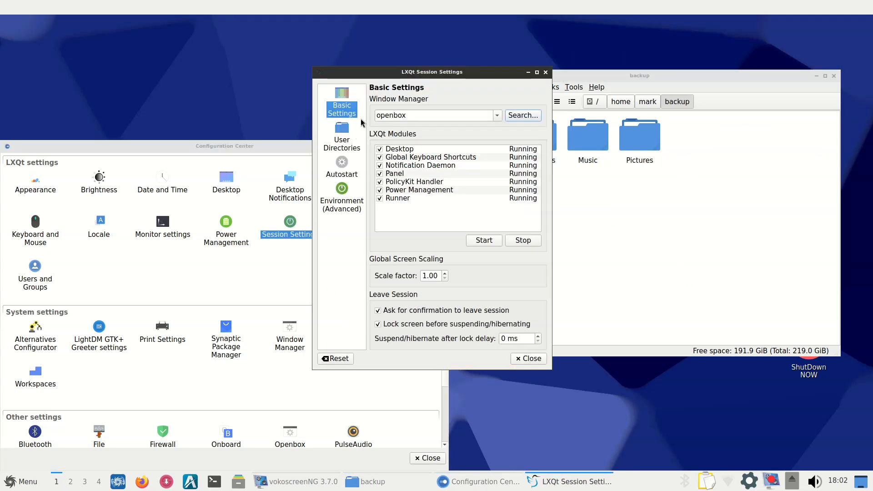
left_click(356, 168)
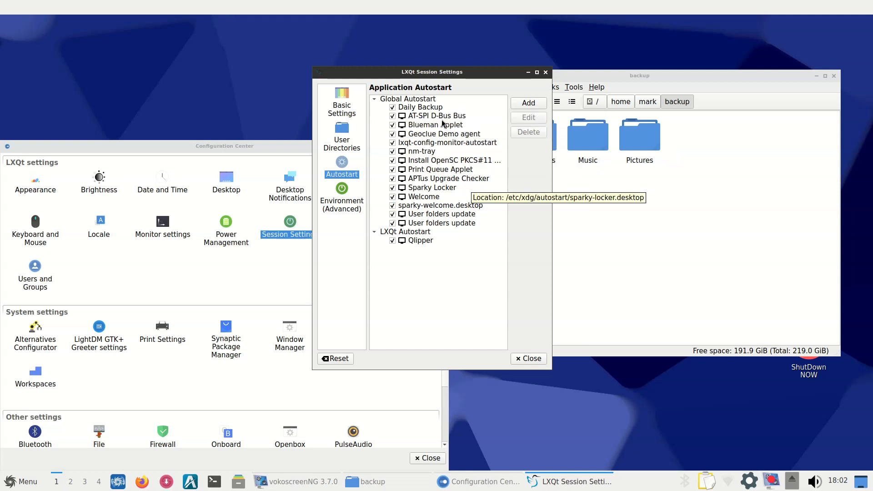
left_click_drag(457, 71, 455, 120)
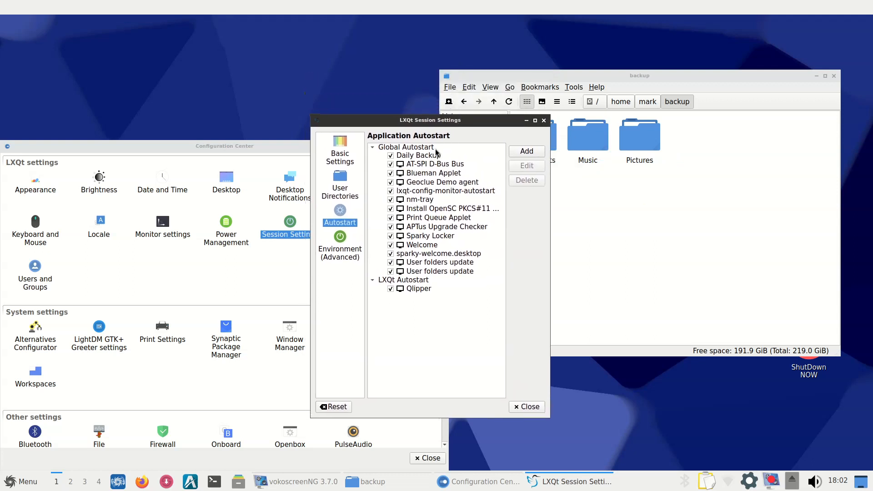
left_click(391, 156)
left_click(527, 406)
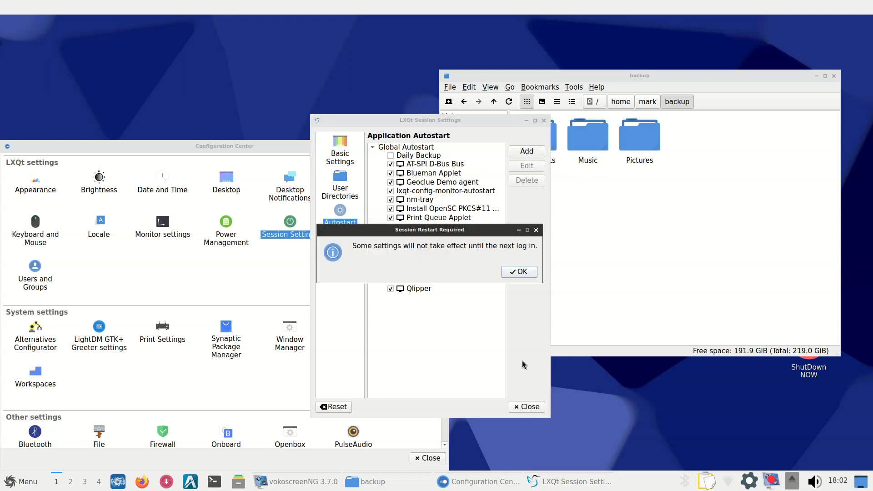
left_click(514, 272)
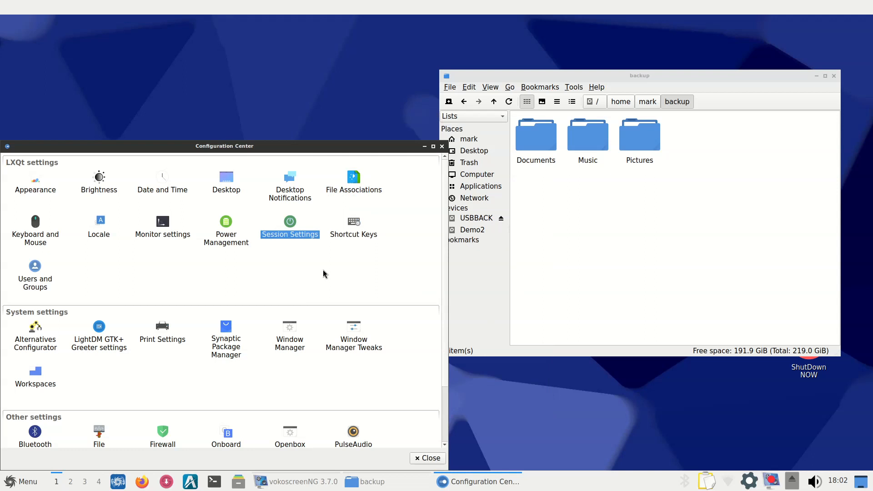
Step: Re-enable the Daily Backup autostart entry in Session Settings, accept the restart notice, and close the Configuration Center
left_click_drag(269, 147, 321, 75)
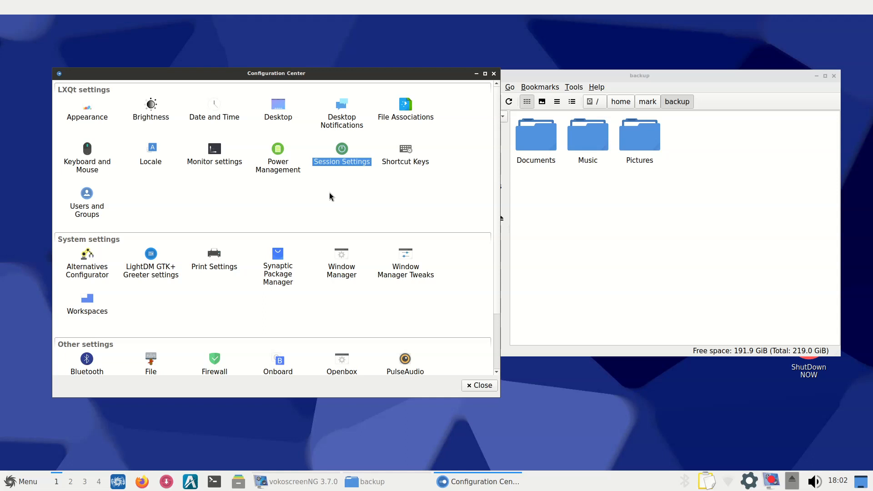
double_click(342, 150)
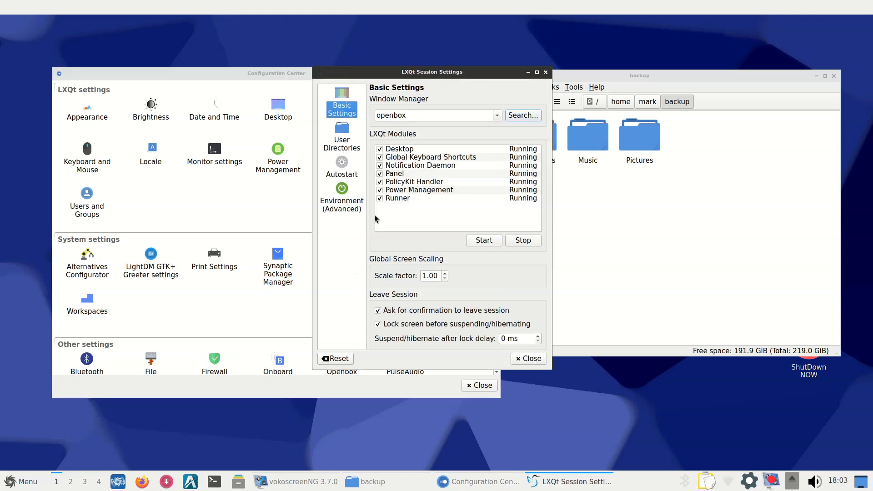
left_click(343, 172)
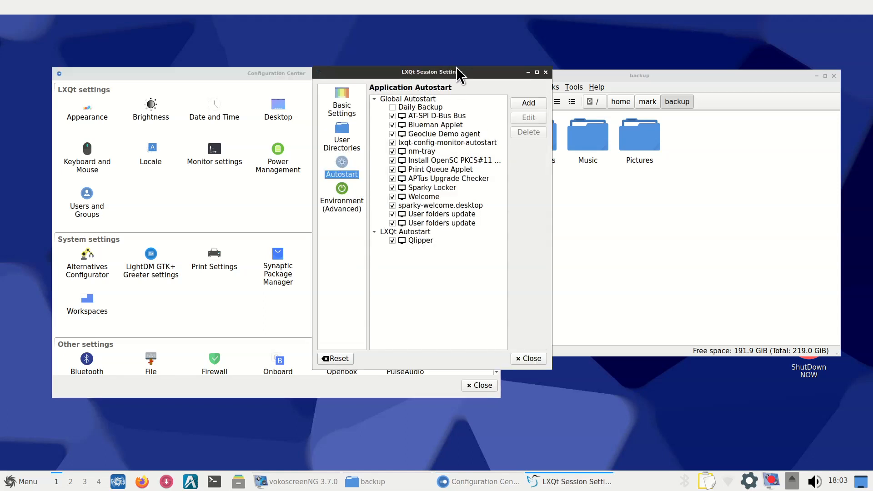
left_click_drag(459, 72, 393, 79)
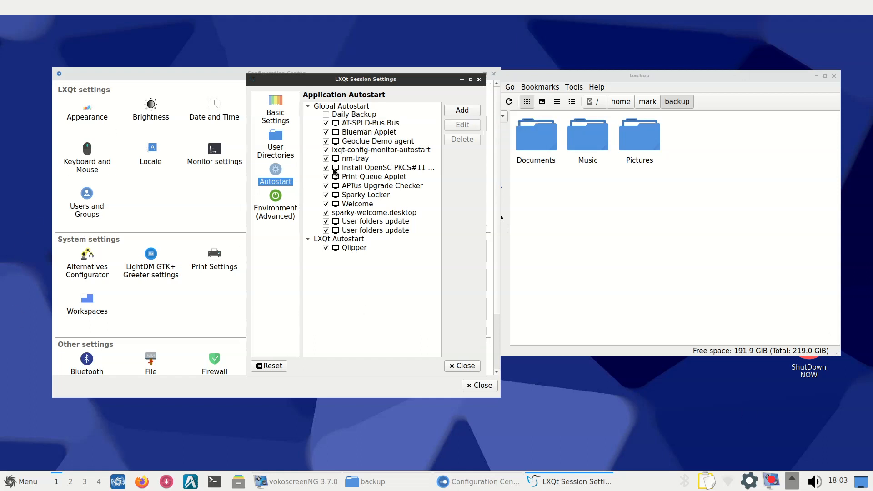
left_click(326, 115)
left_click(455, 367)
left_click(456, 236)
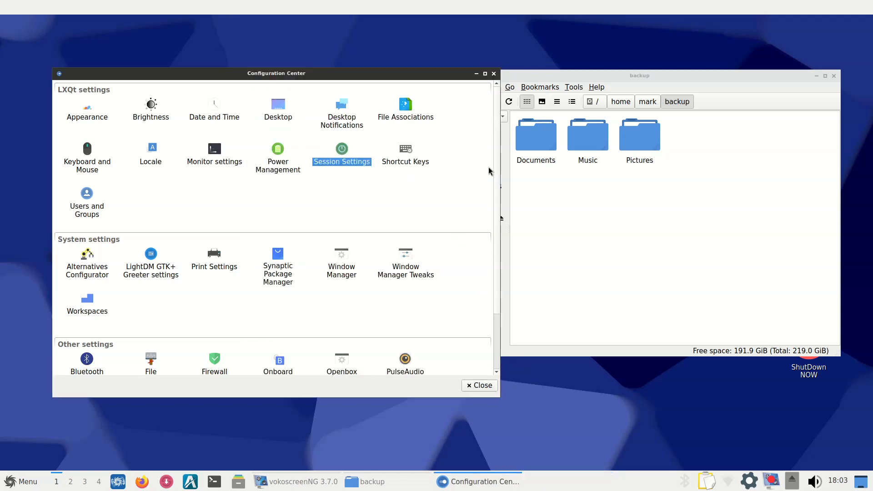
left_click(494, 74)
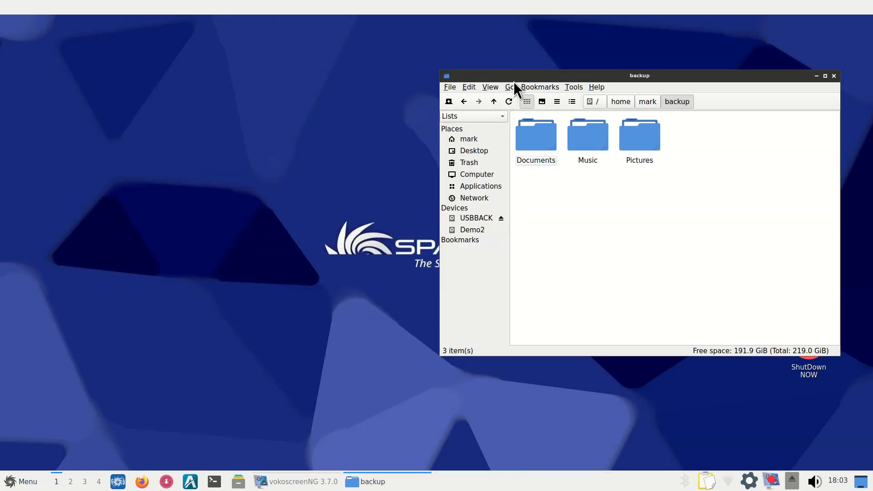
Step: Examine the Documents folder in the home directory and the copied folders inside the local backup folder
left_click_drag(565, 78, 379, 110)
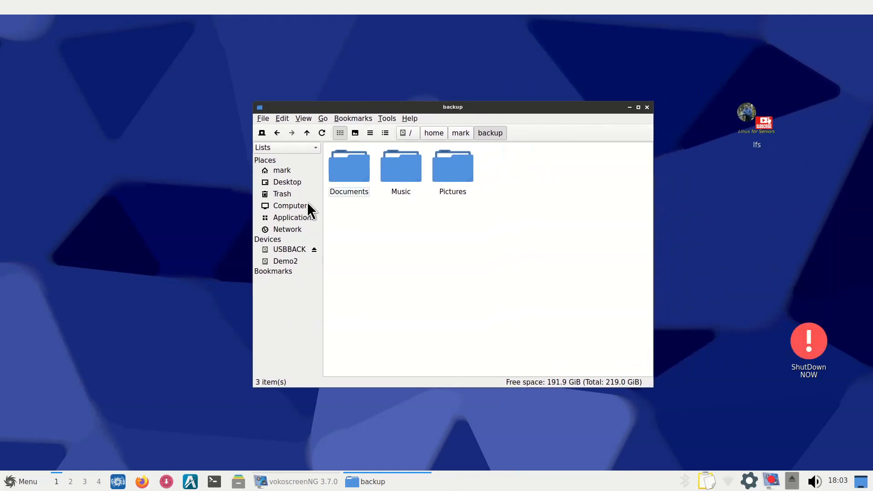
left_click(286, 171)
double_click(452, 167)
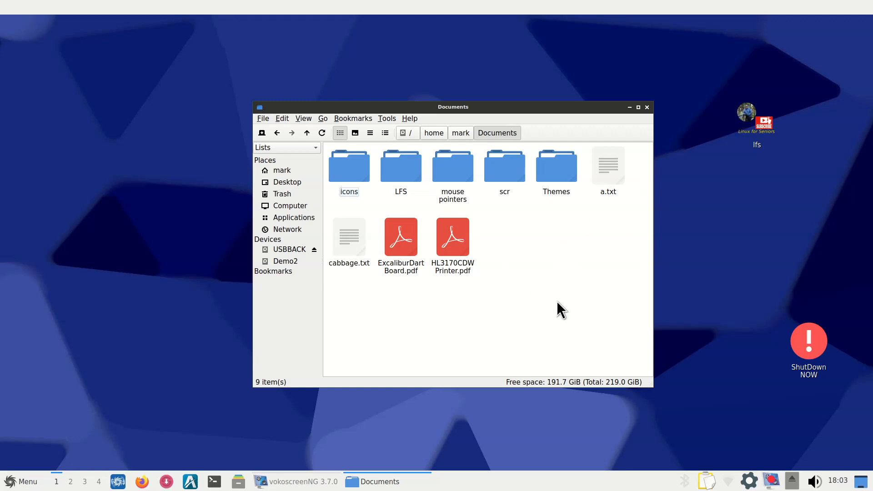
left_click(292, 170)
double_click(343, 160)
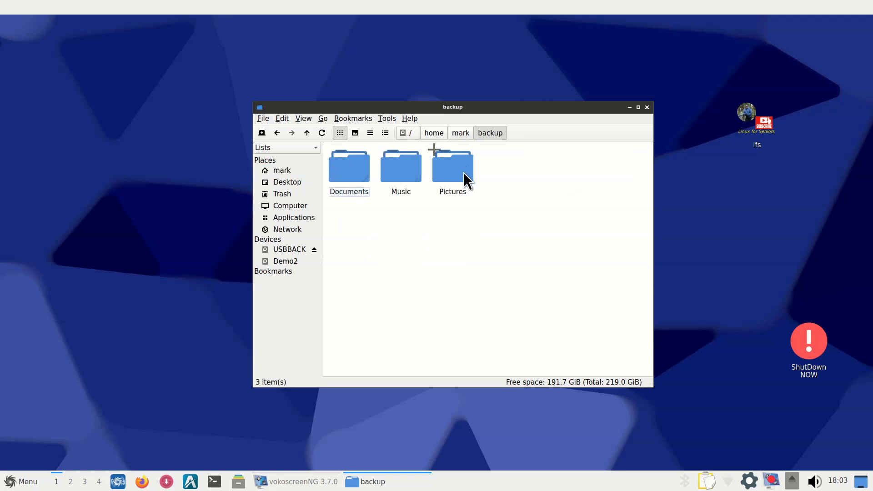
Step: Open the BackupLocal script from the scr folder inside the home Documents folder in the text editor, enlarging its text
mouse_move(463, 174)
left_click(284, 171)
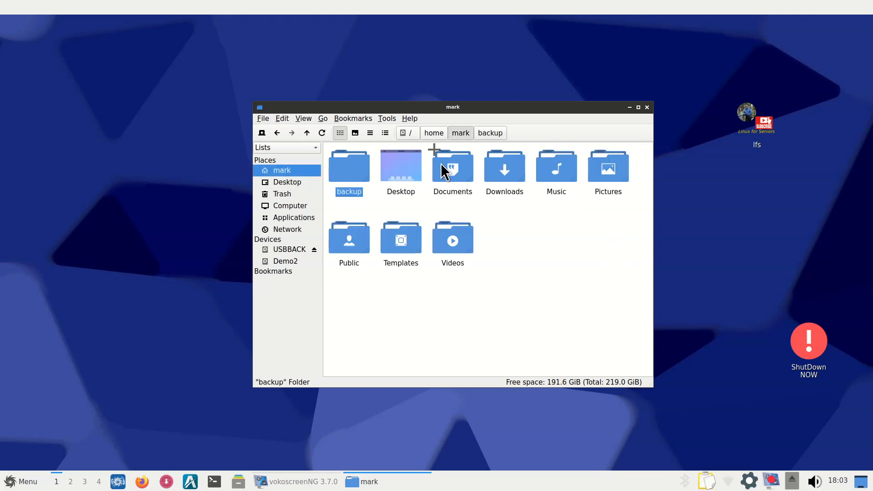
left_click(453, 175)
left_click(503, 166)
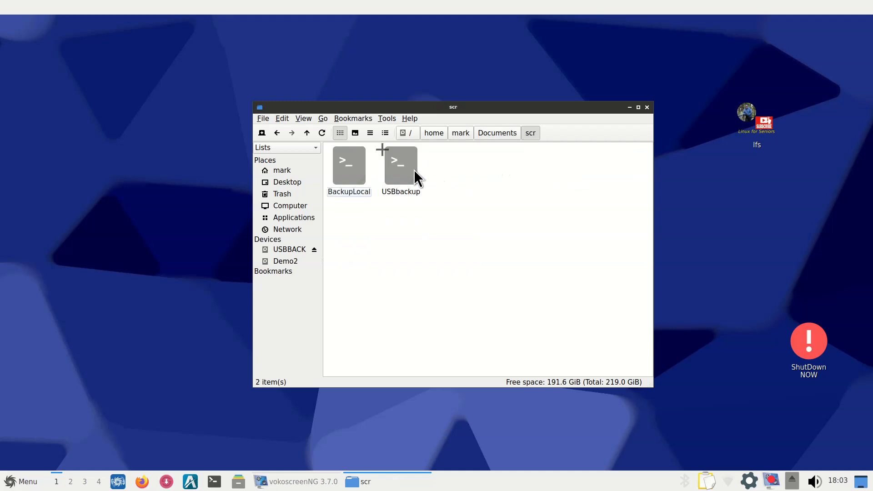
left_click(344, 157)
left_click(389, 242)
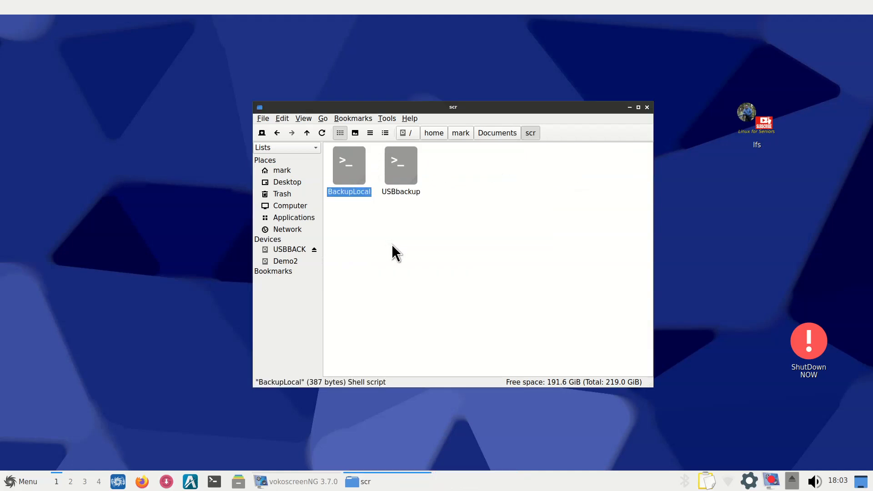
left_click(353, 159)
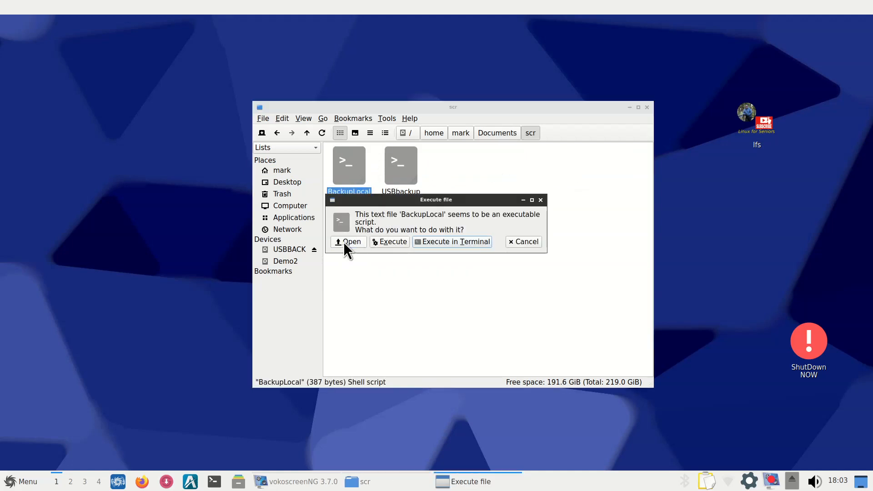
left_click(343, 242)
scroll(434, 252, "up", 5)
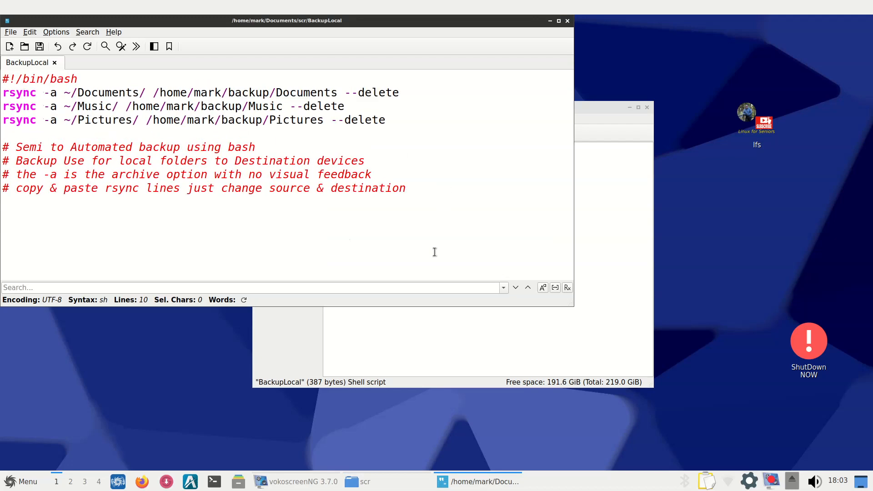
left_click_drag(269, 22, 548, 104)
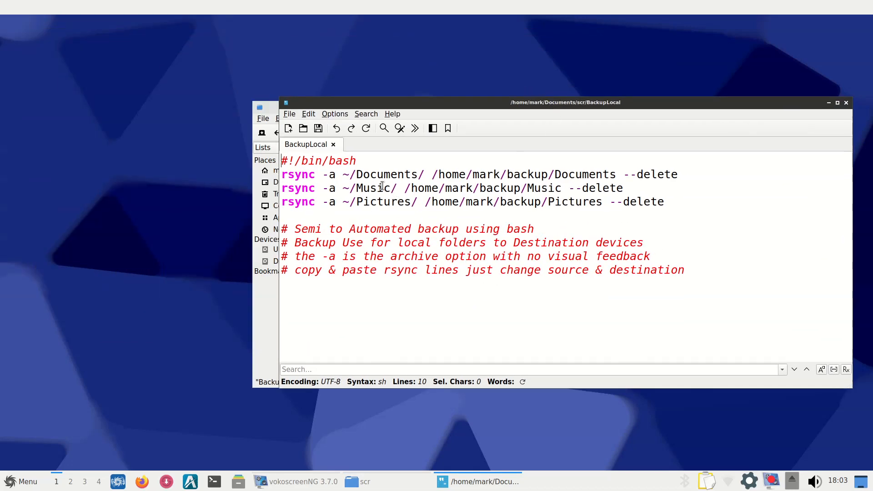
Step: Highlight the #!/bin/bash line, the ~/Documents/ source path and the backup folder name in the first rsync line's destination
left_click_drag(369, 161, 257, 166)
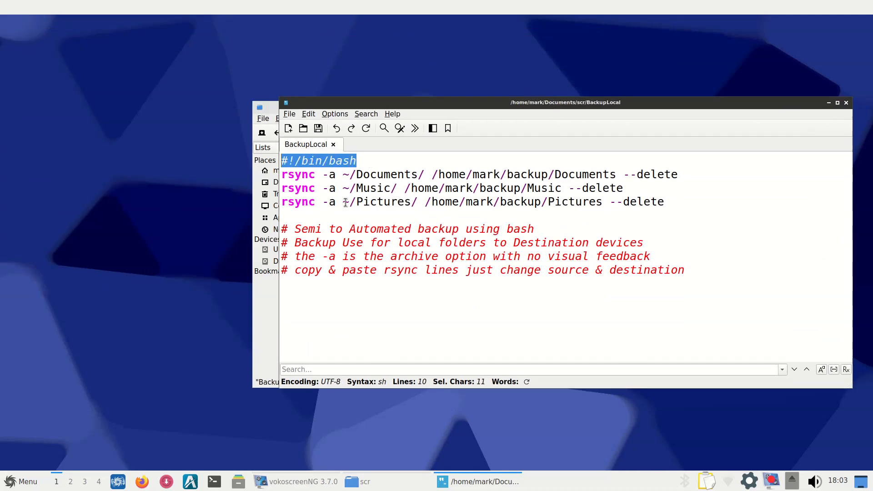
left_click_drag(341, 174, 425, 173)
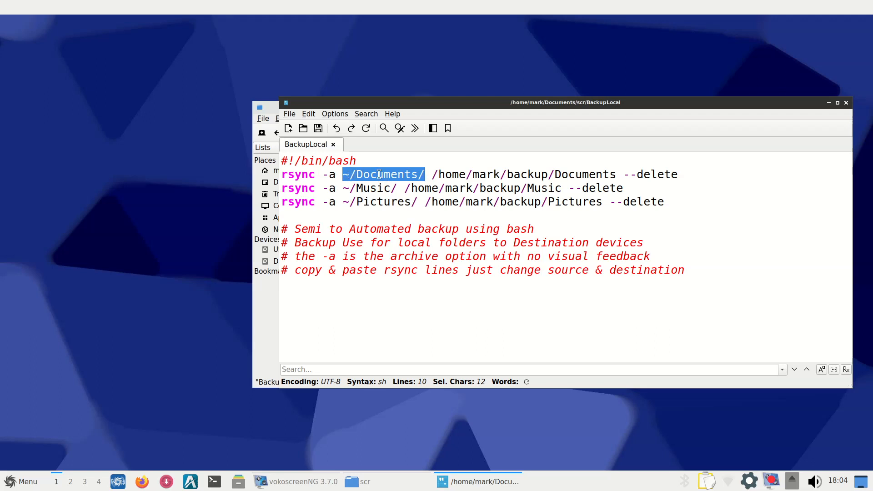
left_click_drag(376, 103, 421, 109)
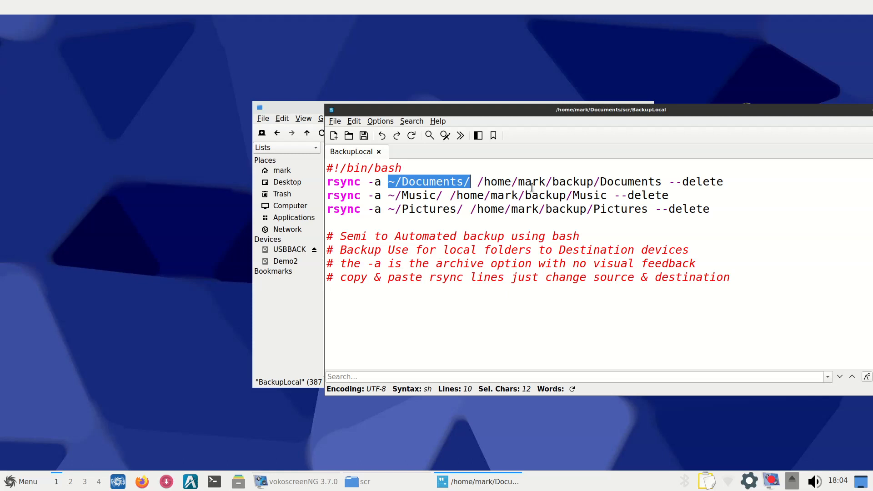
left_click_drag(593, 181, 404, 181)
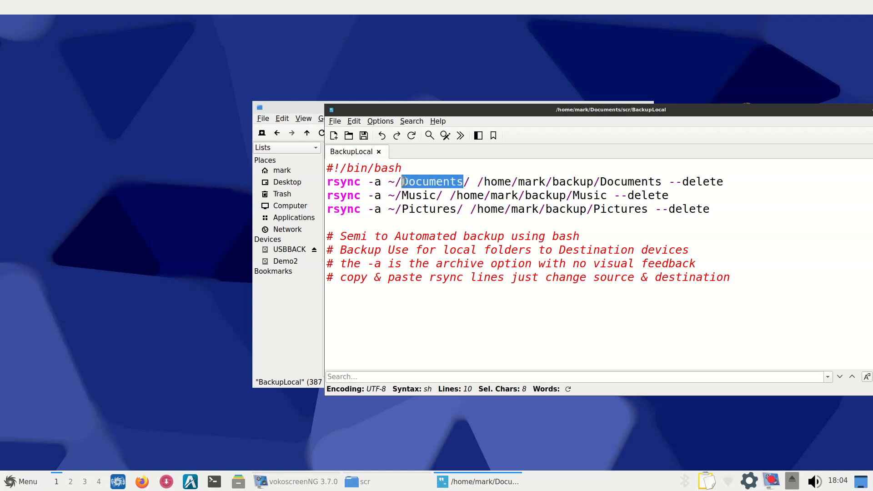
left_click_drag(552, 182, 592, 181)
Step: Show the home directory's backup folder alongside the BackupLocal script to compare it with the destination path
left_click_drag(580, 109, 457, 226)
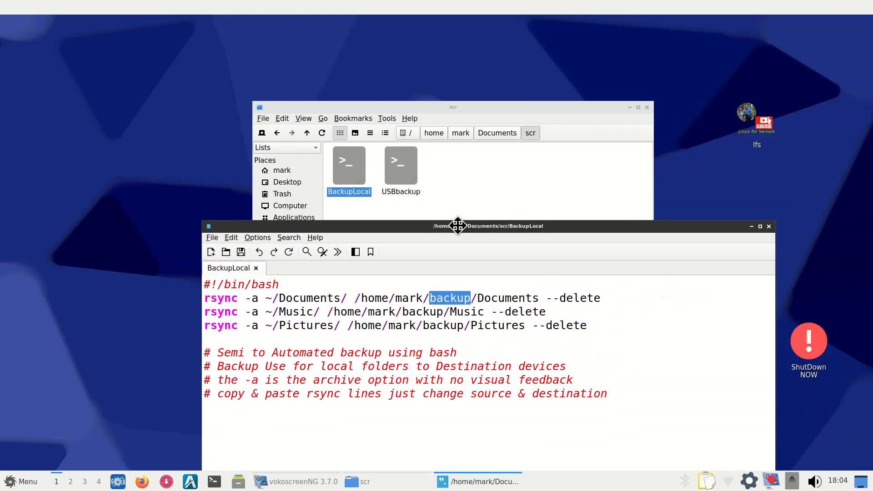
left_click(283, 170)
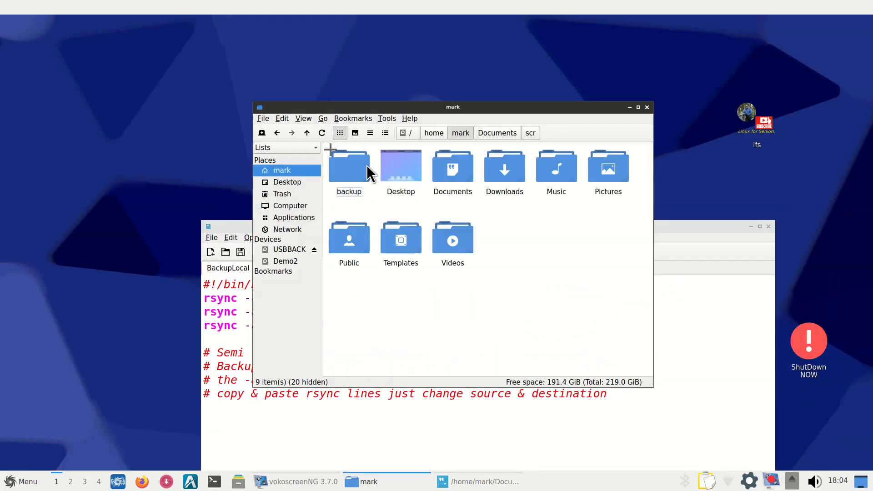
double_click(366, 165)
left_click(682, 227)
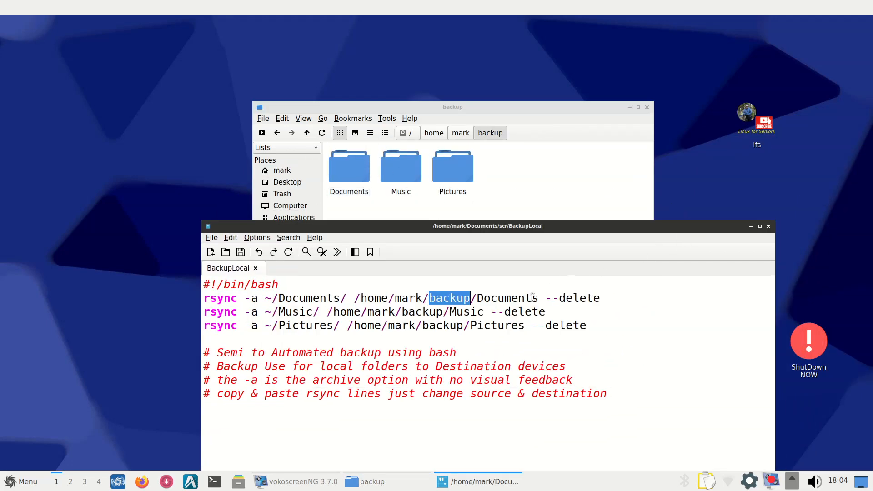
Step: Change the destination folder name in the first rsync line of BackupLocal to Docs and save the script
left_click_drag(478, 299, 540, 298)
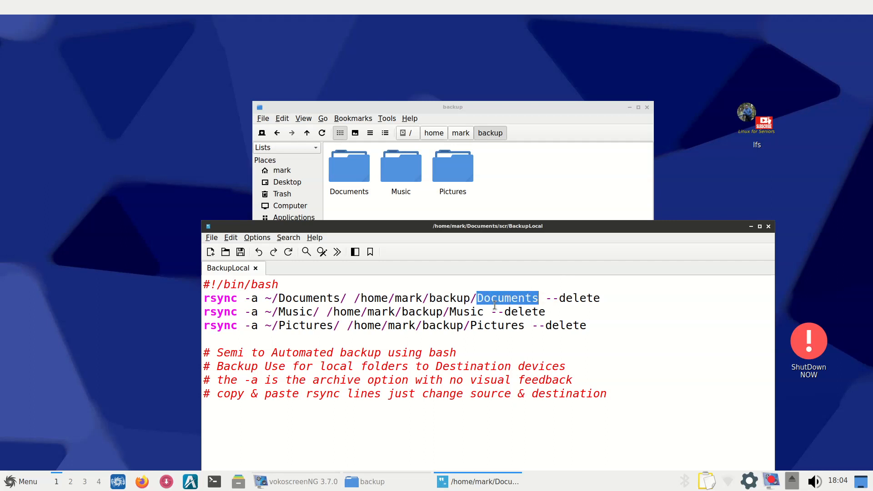
left_click_drag(500, 299, 535, 293)
key("Delete")
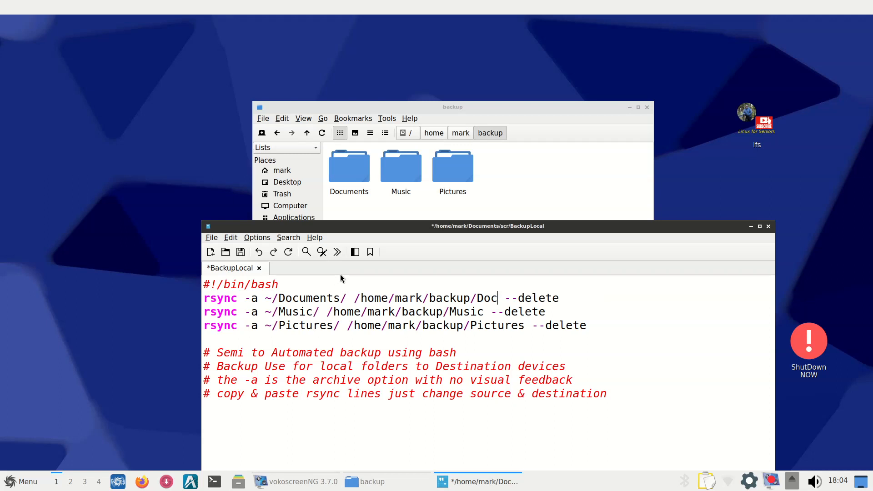
type("s")
left_click(240, 253)
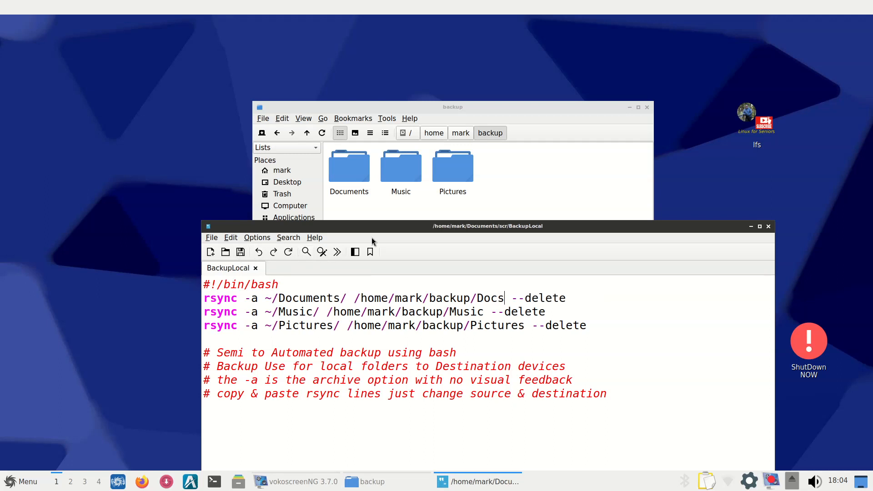
Step: Close the script editor and delete the Documents, Music and Pictures folders from the backup folder
left_click_drag(507, 230, 835, 143)
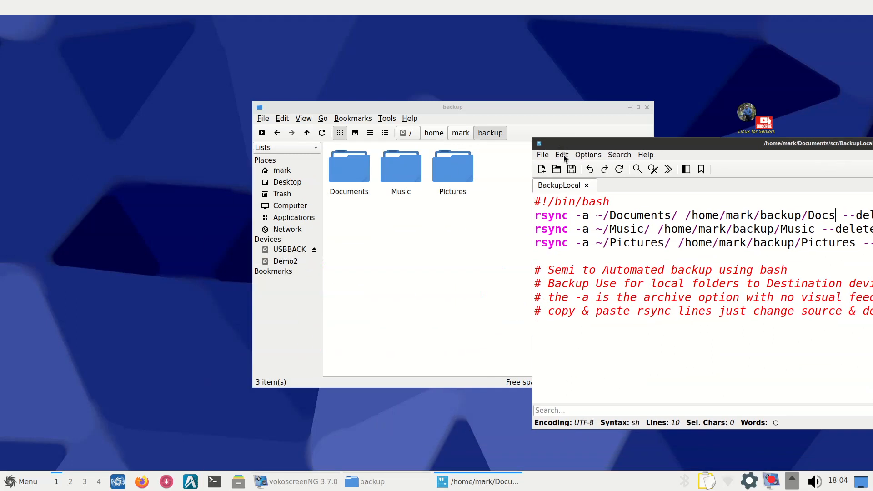
left_click_drag(731, 141, 429, 143)
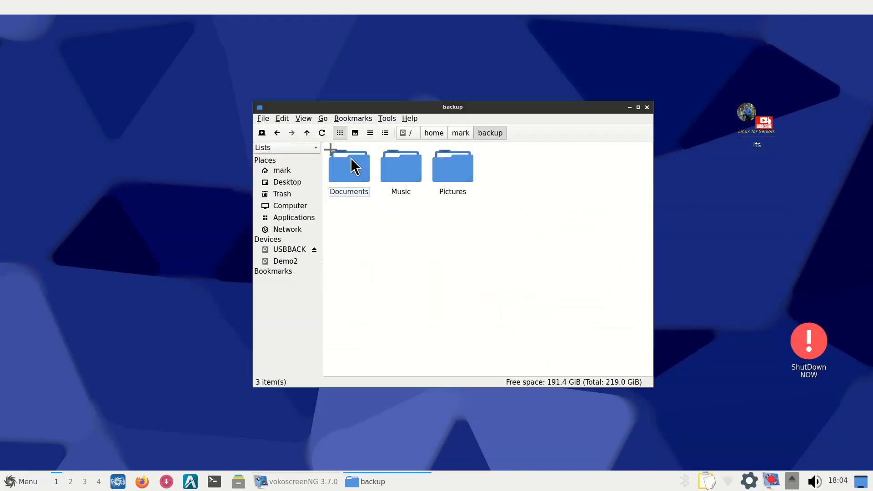
left_click_drag(498, 162, 359, 203)
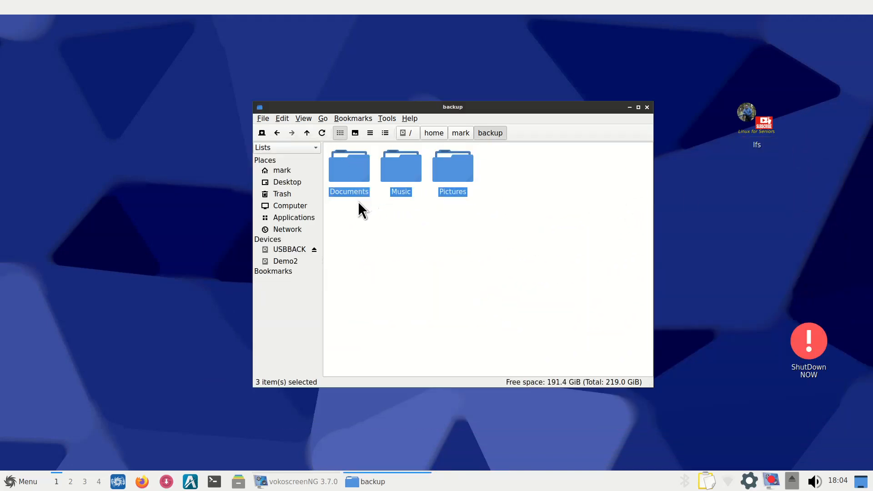
key("Delete")
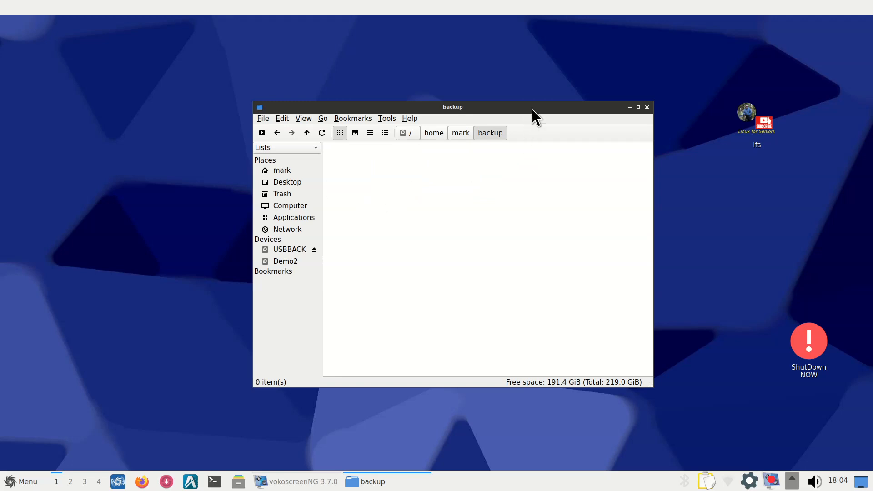
Step: Open a second file manager window beside the empty backup folder and browse to the scr folder in Documents
left_click_drag(531, 108, 301, 168)
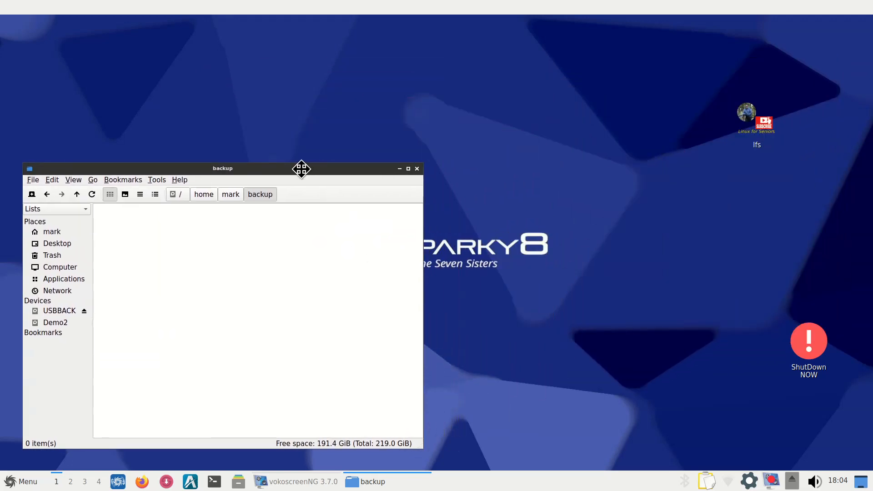
key("ctrl+n")
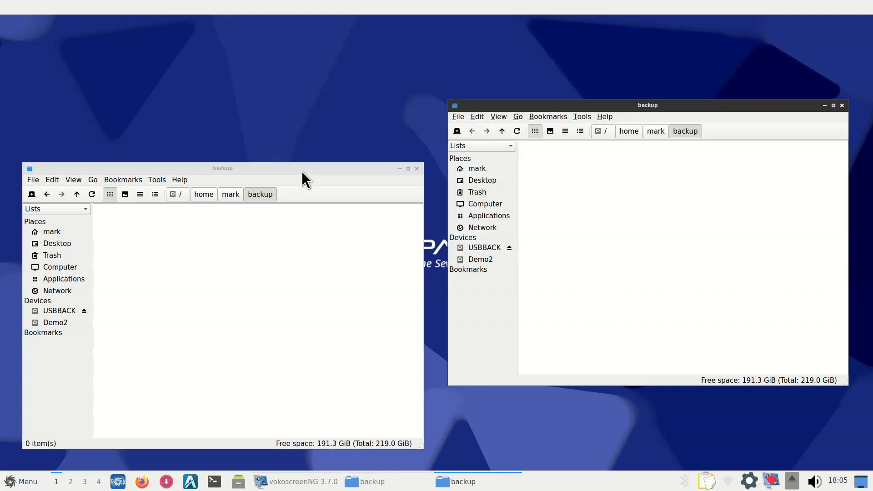
left_click(486, 168)
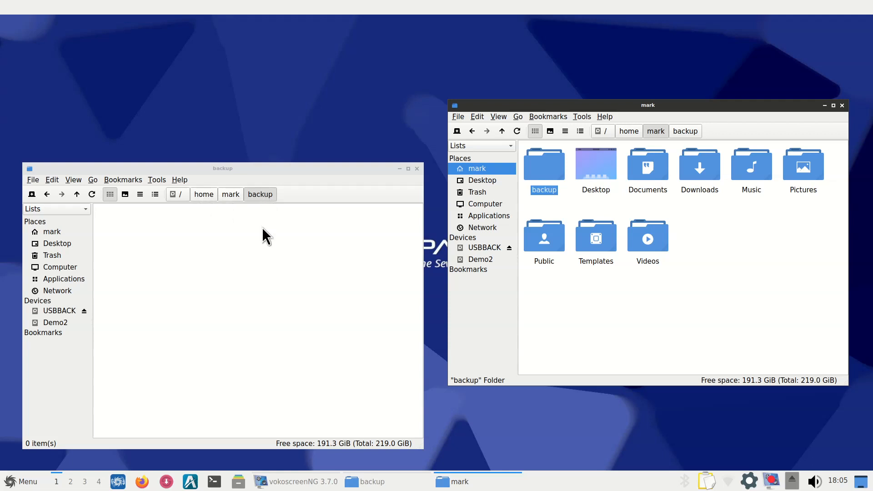
left_click(46, 234)
double_click(123, 232)
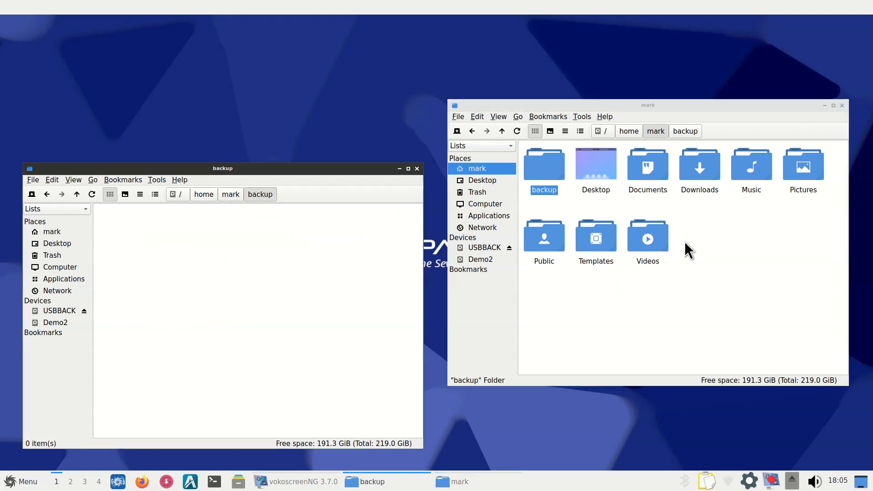
double_click(661, 172)
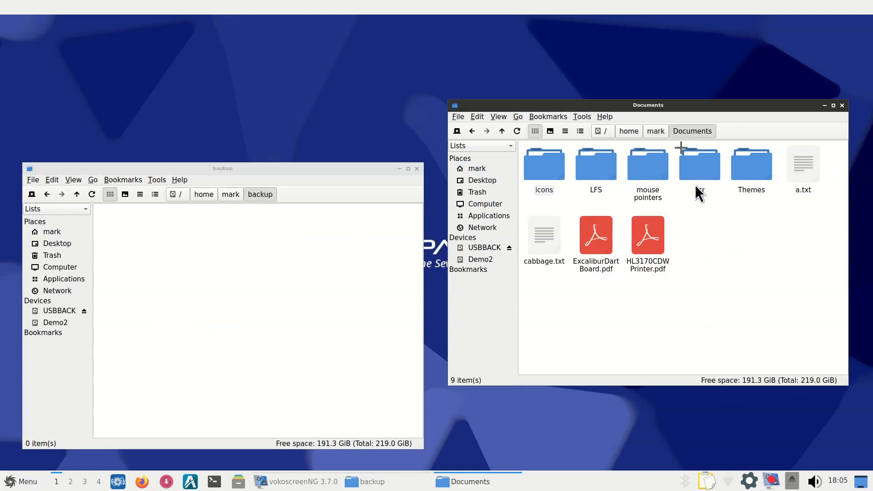
double_click(697, 177)
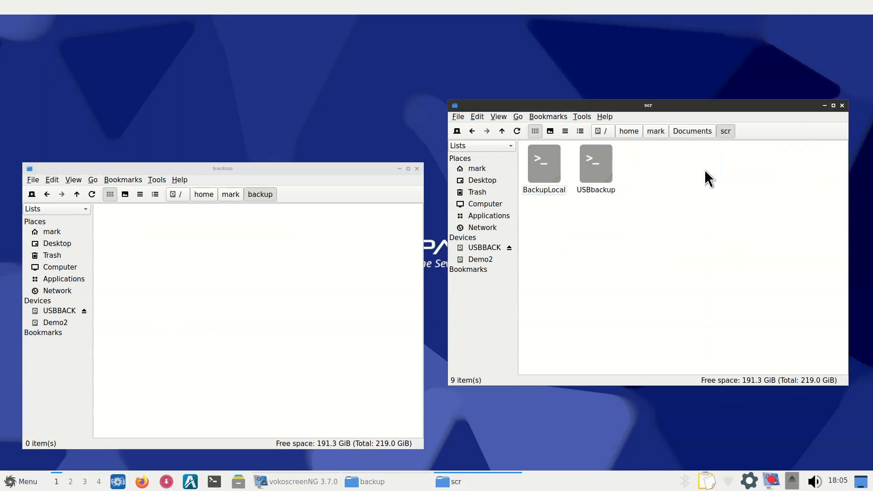
Step: Open the BackupLocal script in the text editor to review its rsync lines, and close the editor
double_click(545, 162)
left_click(369, 242)
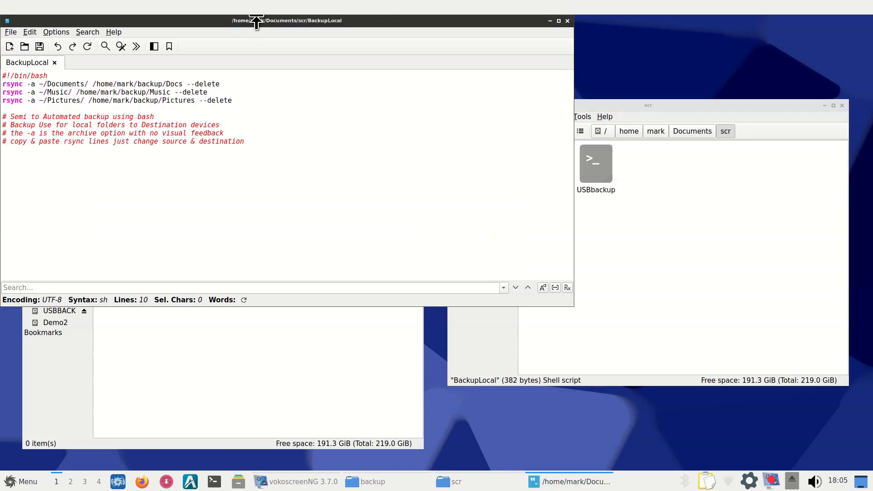
left_click_drag(256, 21, 581, 114)
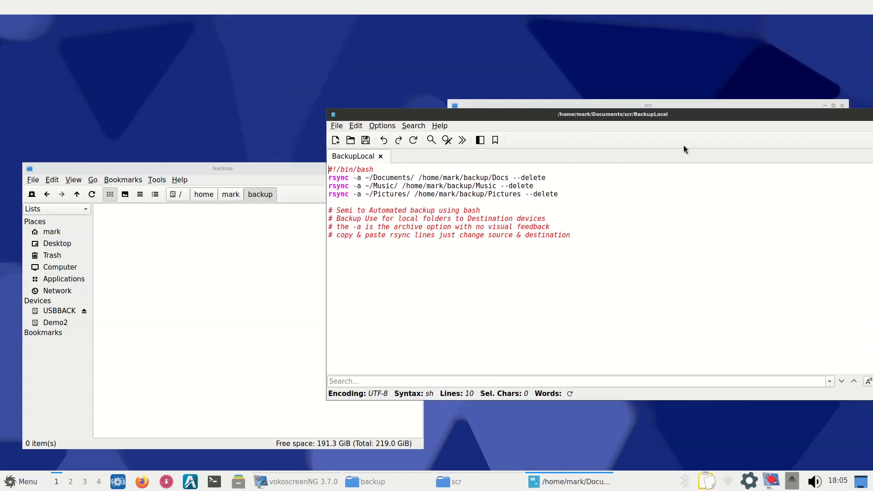
left_click_drag(715, 118, 604, 96)
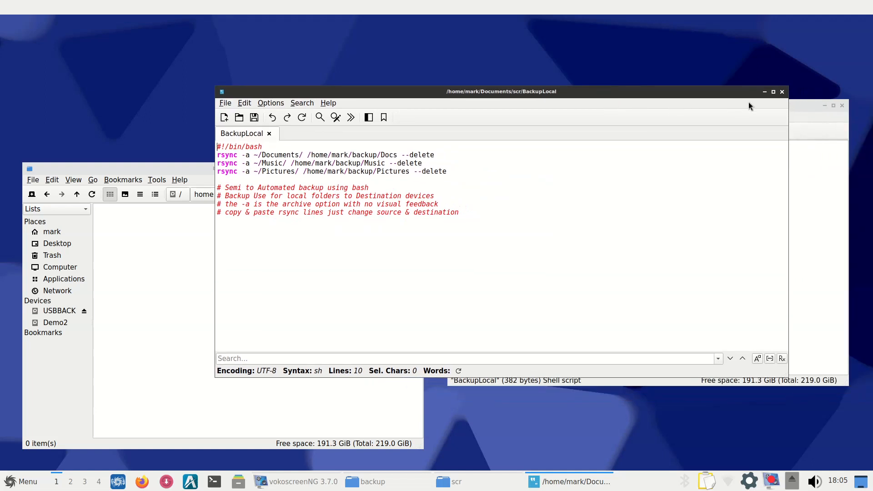
left_click(782, 92)
Step: Execute the BackupLocal script without a terminal to run the local backup
double_click(545, 170)
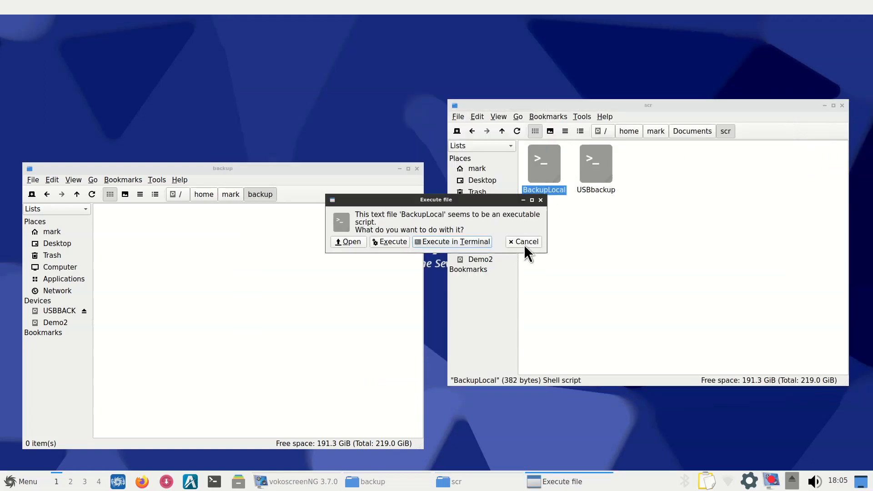
left_click(383, 241)
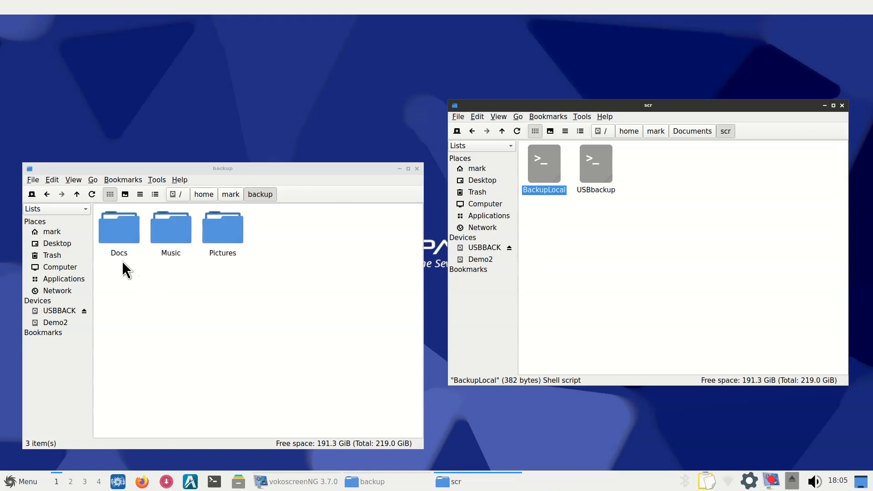
Step: Compare the contents of the home Documents folder with the Docs folder in the backup, and return to the backup folder
left_click(481, 169)
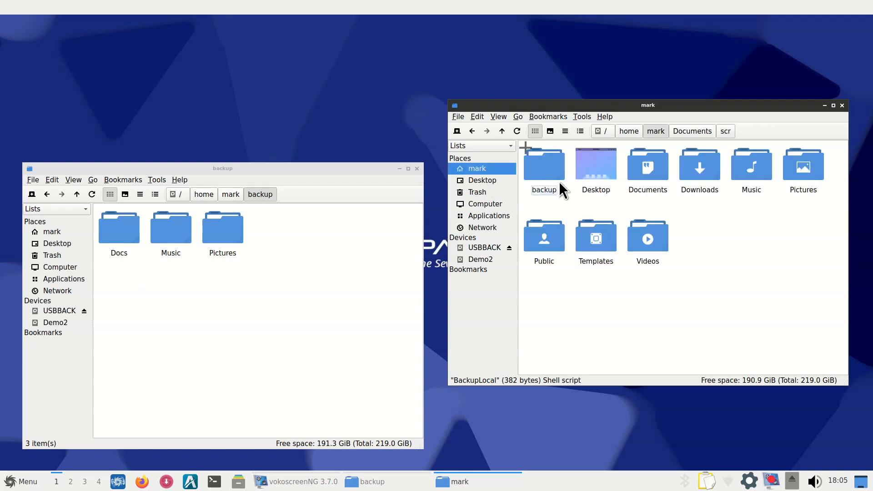
double_click(654, 176)
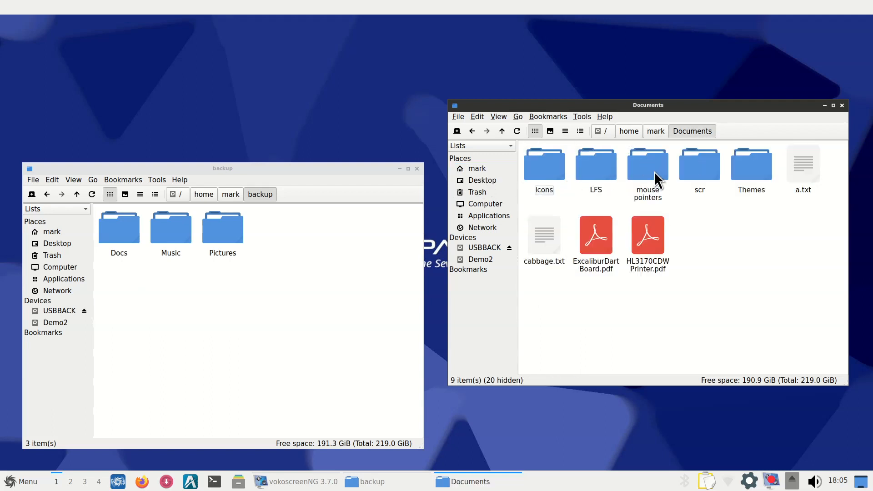
double_click(119, 233)
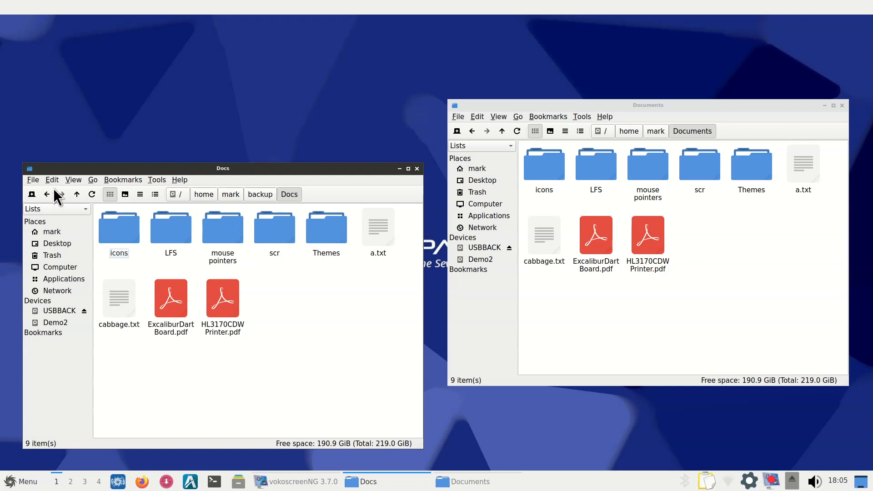
left_click(77, 194)
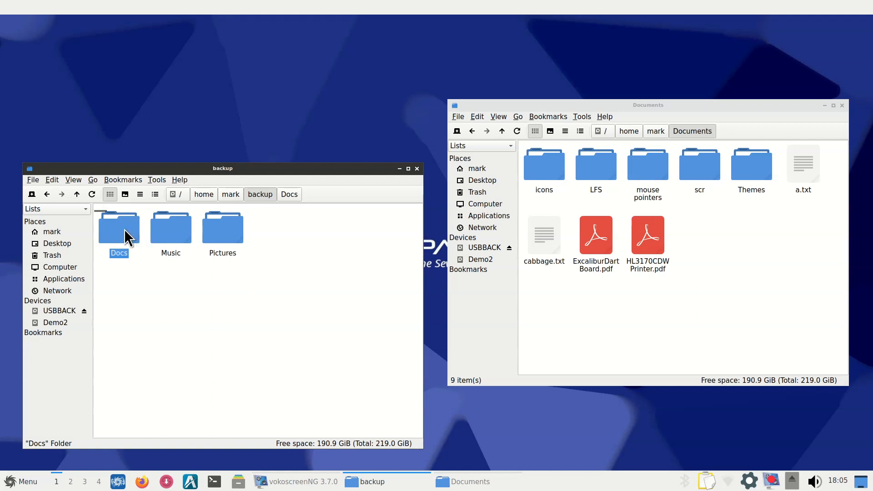
Step: Delete the Docs, Music and Pictures folders from the backup folder, and browse to Documents/scr in the other file manager window
left_click_drag(295, 216, 108, 278)
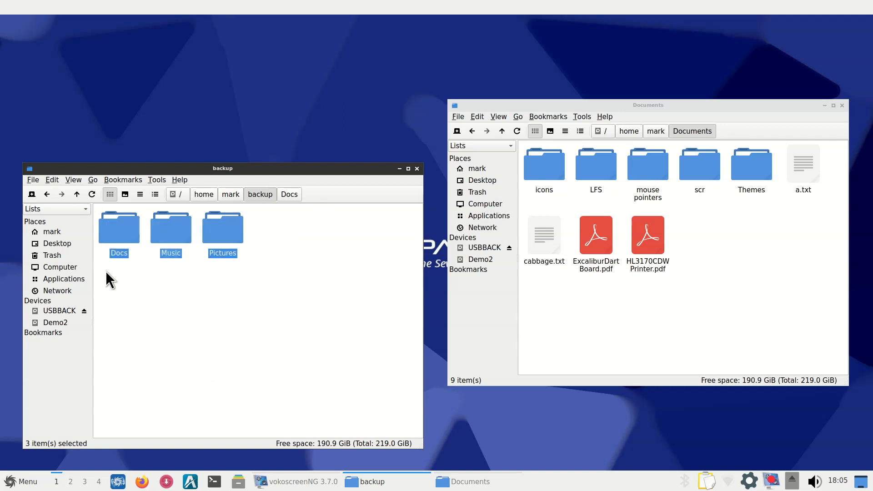
left_click(481, 167)
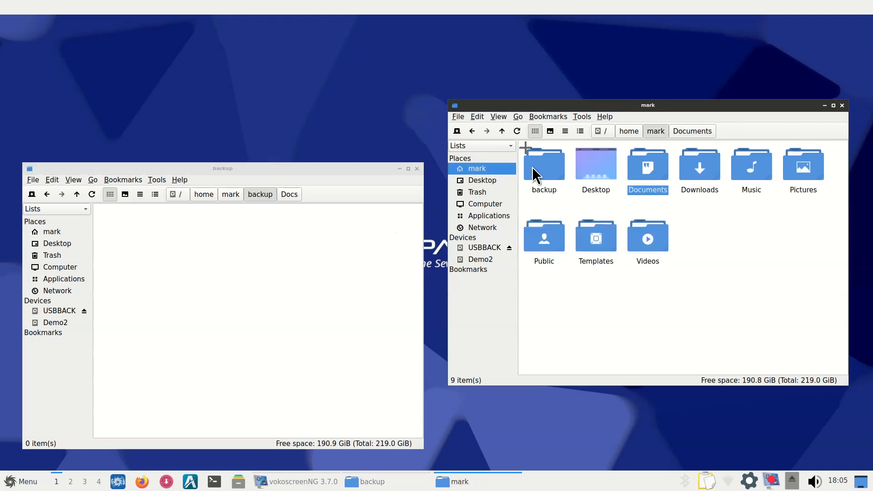
double_click(654, 175)
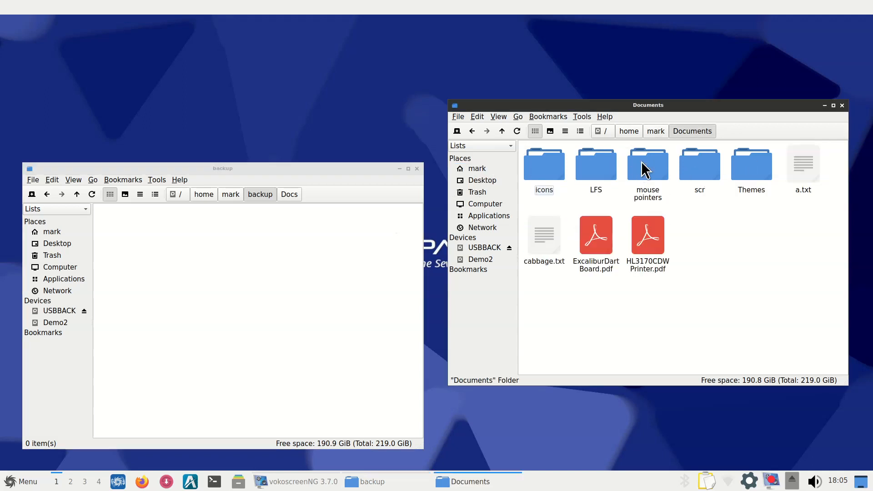
double_click(695, 178)
Step: Open the BackupLocal script in the text editor and move its window toward the middle of the desktop
double_click(545, 164)
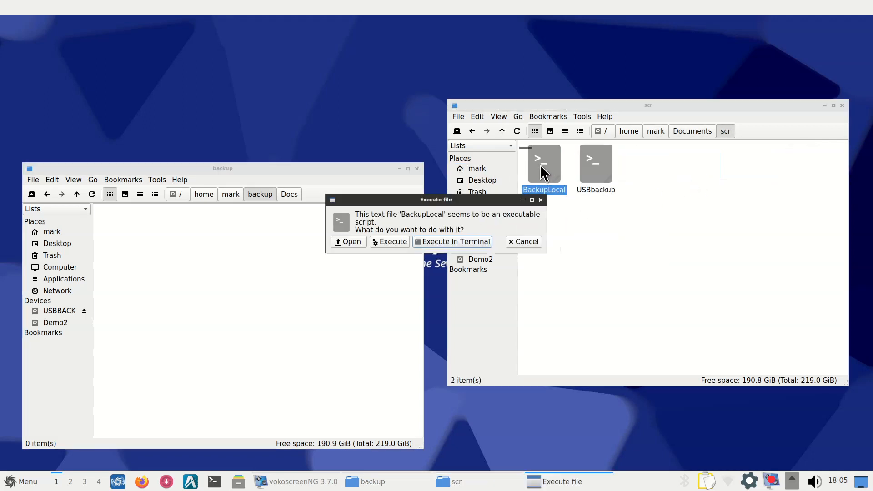
left_click(346, 239)
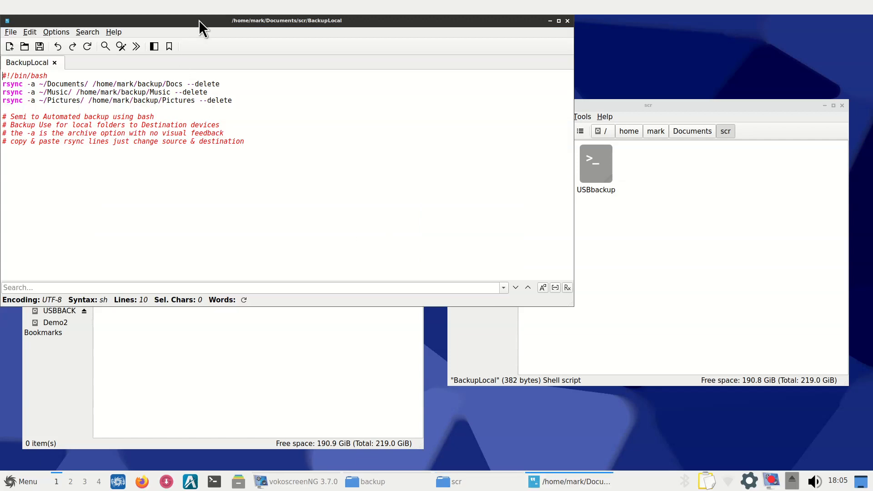
left_click_drag(198, 20, 399, 159)
Step: Change the backup destination folder in the first rsync line to Documents, using the source folder's name copied from the same line
left_click(381, 223)
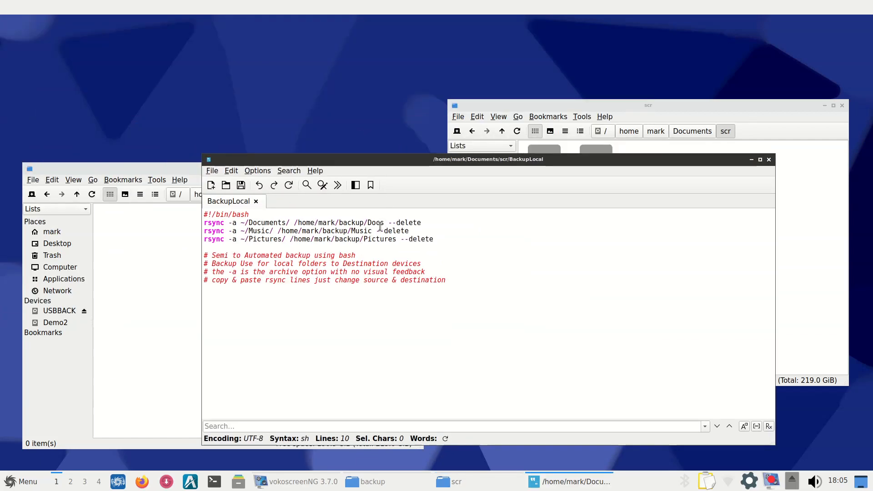
key("Delete")
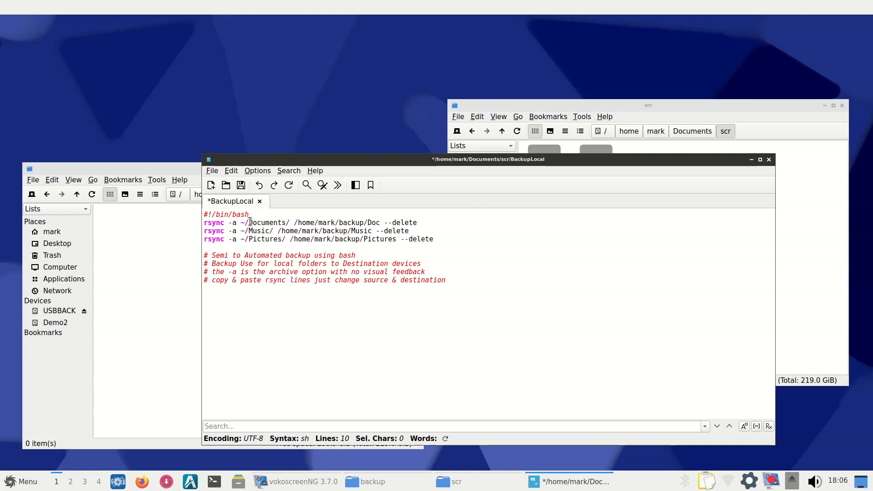
left_click_drag(249, 221, 286, 223)
right_click(269, 223)
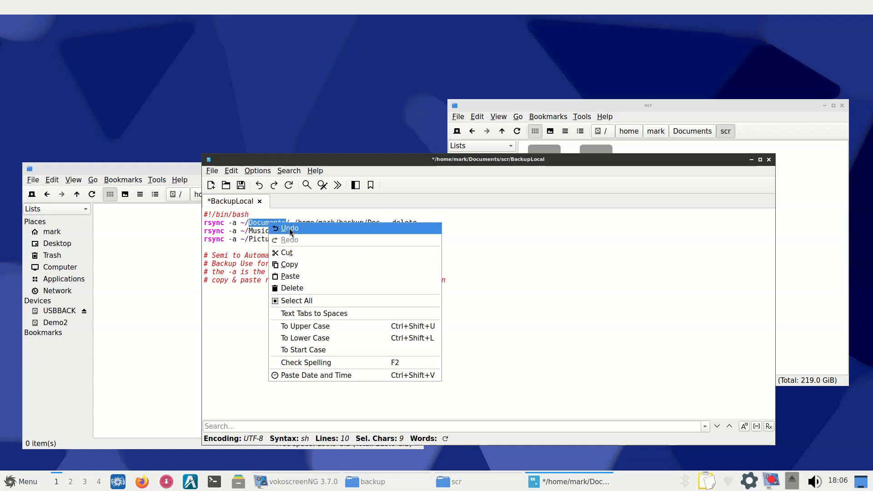
left_click(291, 264)
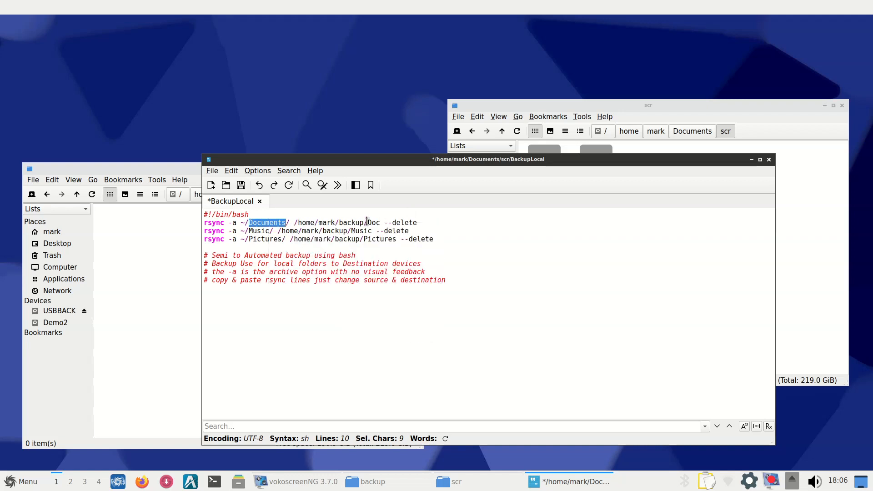
left_click_drag(367, 222, 379, 223)
right_click(374, 224)
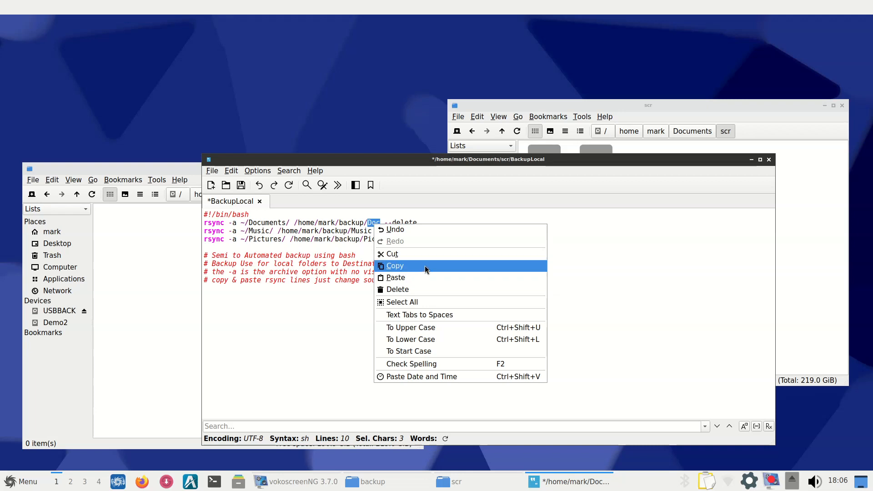
left_click(425, 277)
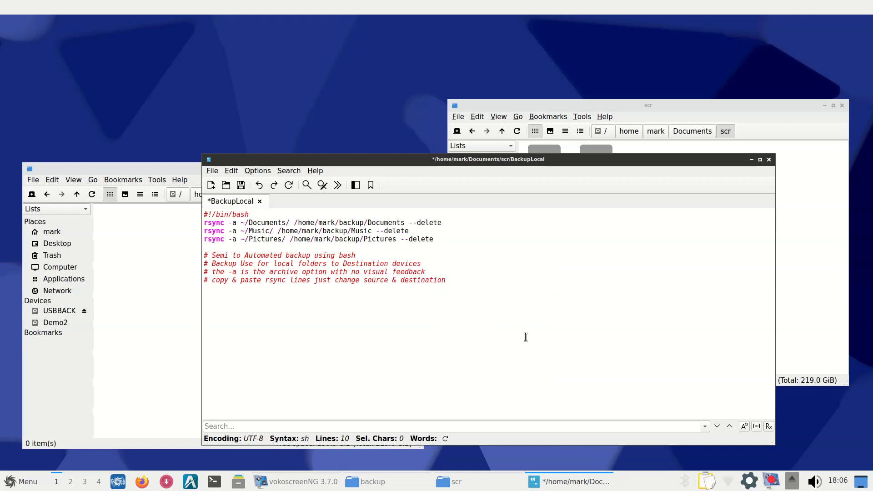
Step: Enlarge the script text and highlight the Music rsync line to review its source and destination
scroll(527, 336, "up", 2)
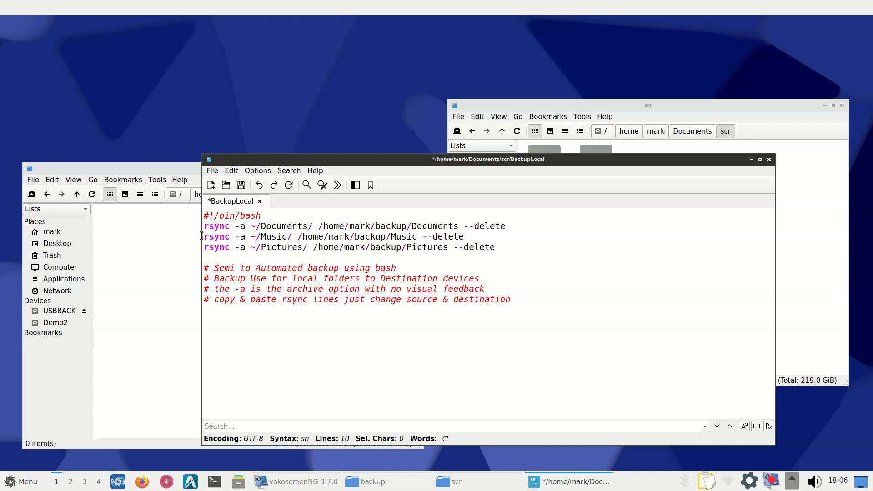
left_click_drag(203, 237, 475, 237)
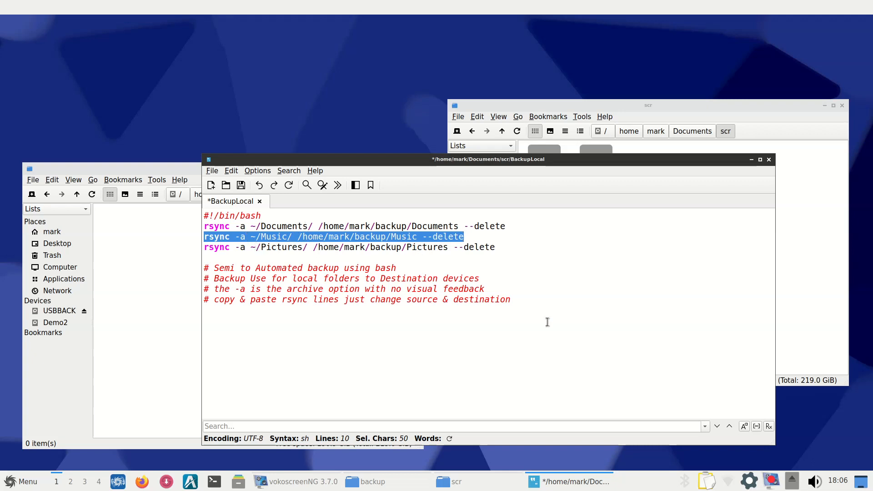
left_click(306, 233)
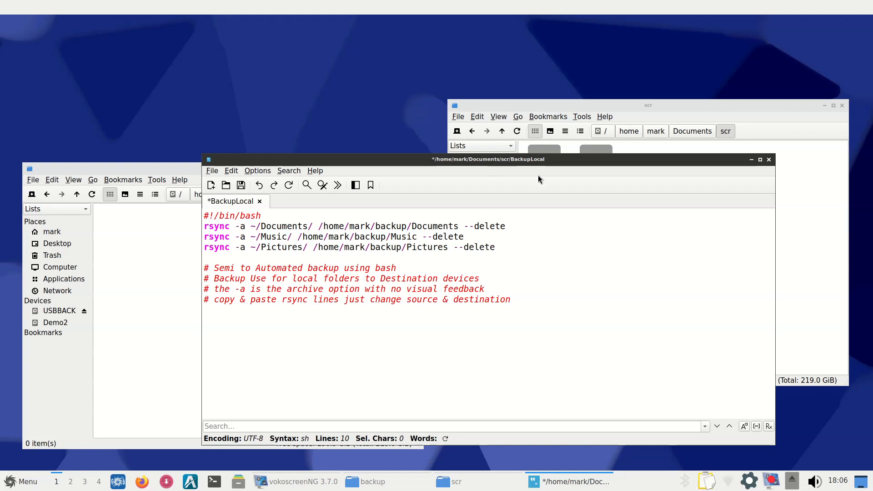
Step: Save and close the edited BackupLocal script, and execute it without a terminal
left_click(240, 185)
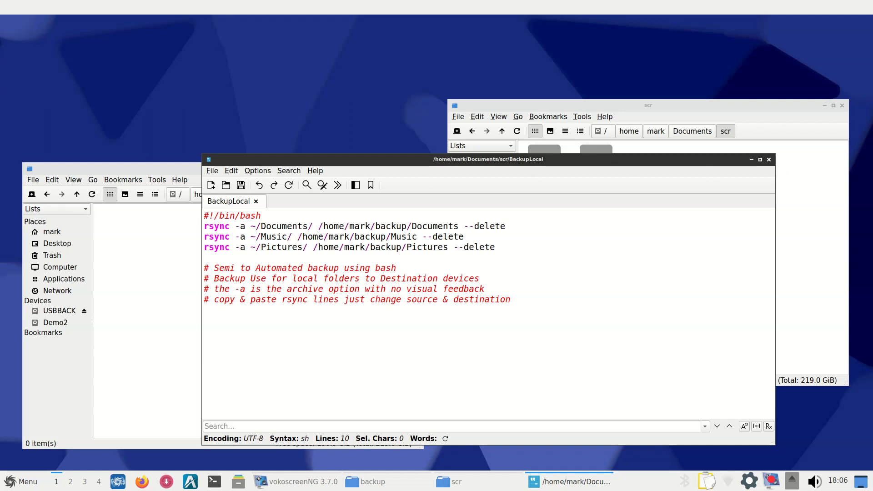
left_click(767, 161)
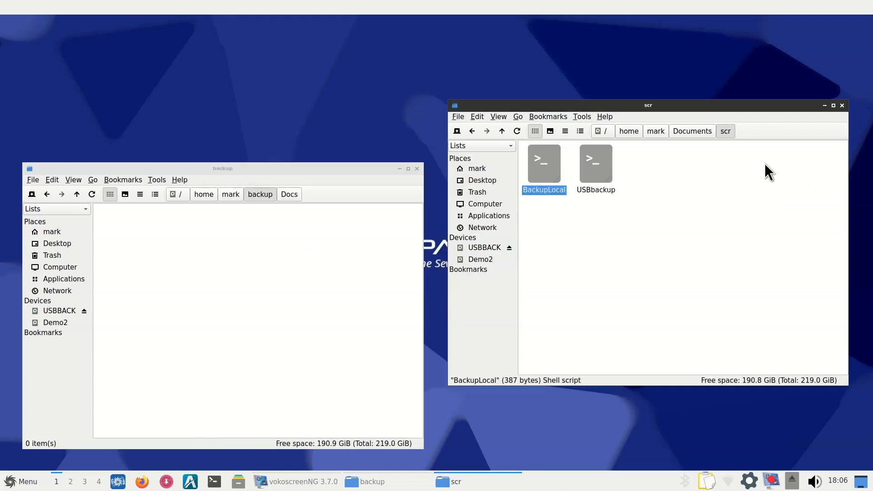
double_click(546, 161)
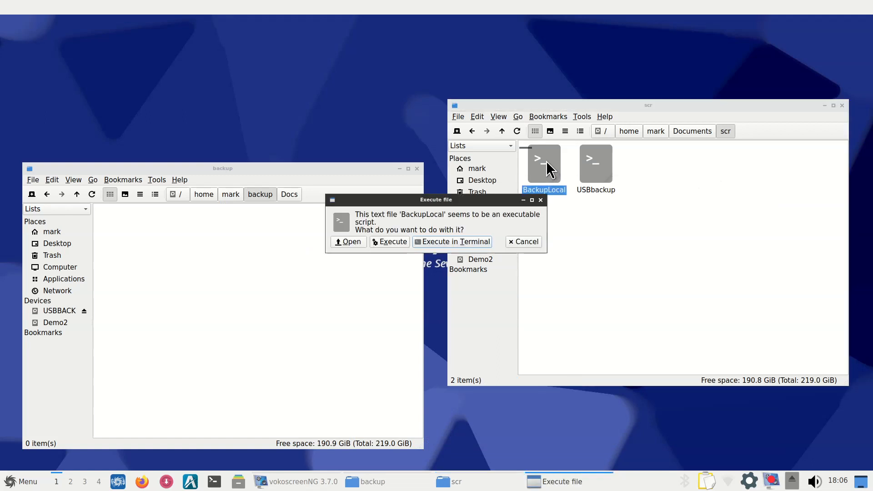
left_click(391, 243)
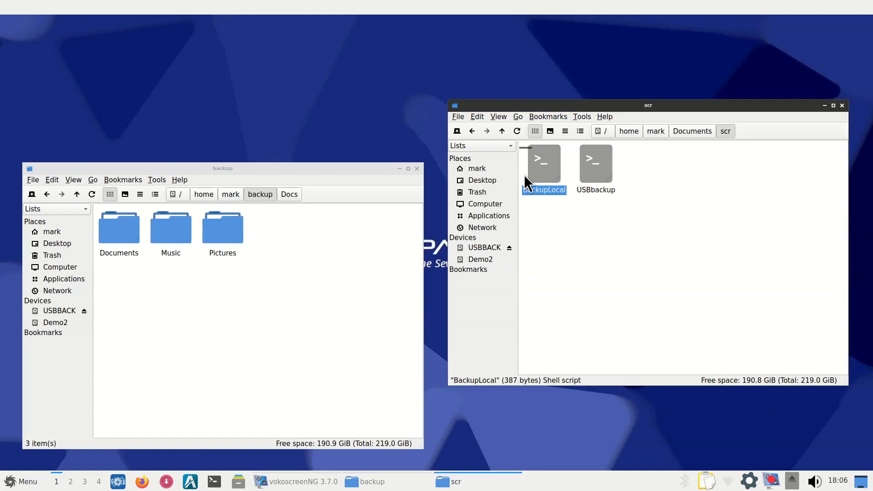
Step: Reopen the BackupLocal script in the text editor and review its rsync lines at a larger text size
double_click(549, 157)
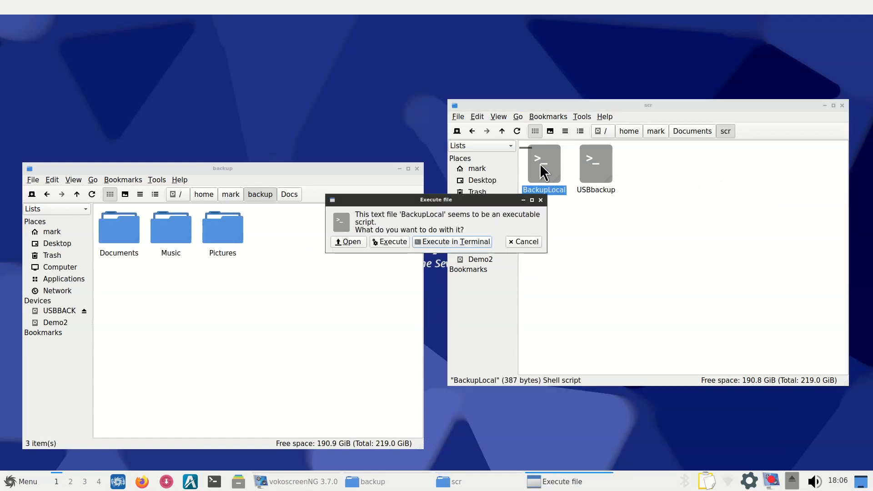
left_click(350, 242)
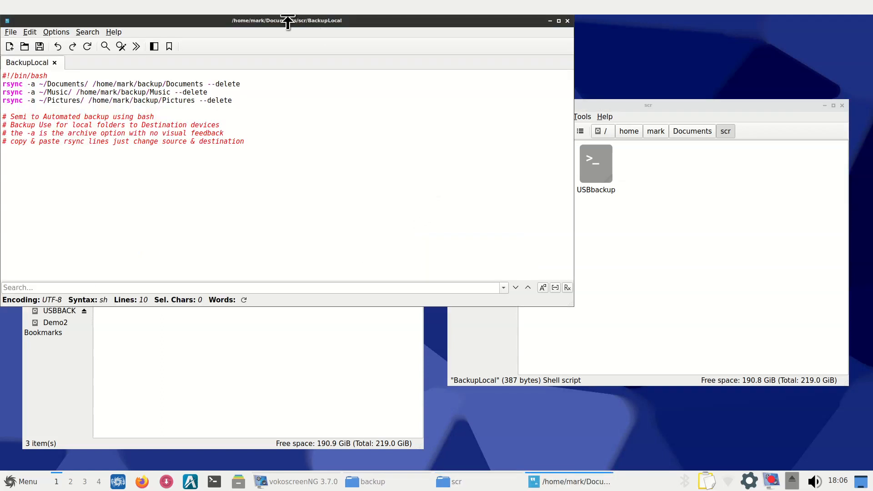
left_click_drag(288, 21, 547, 146)
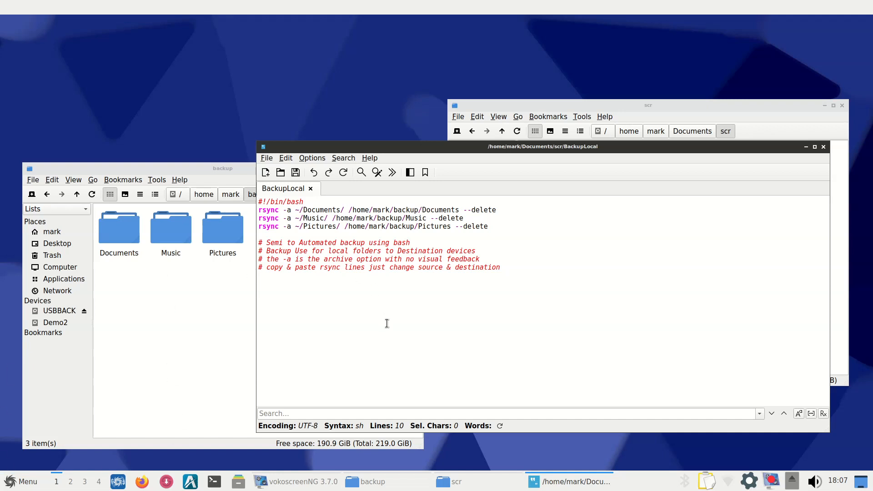
key("ctrl+plus")
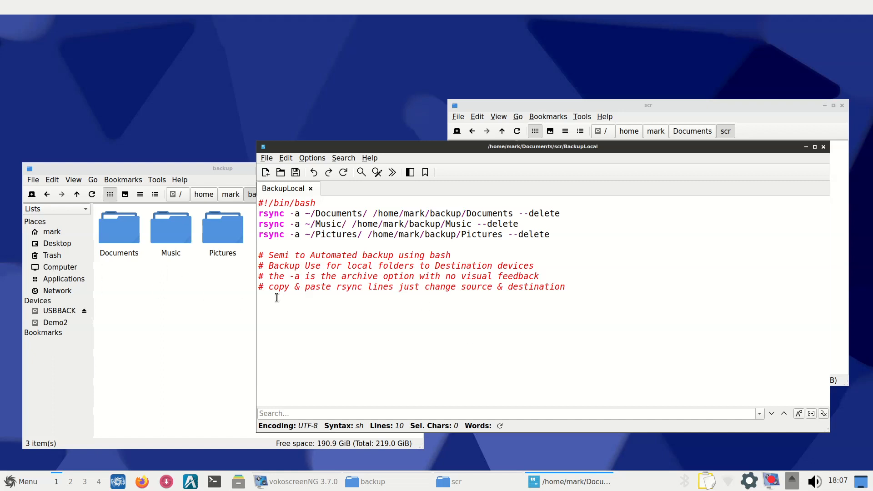
left_click_drag(675, 147, 598, 104)
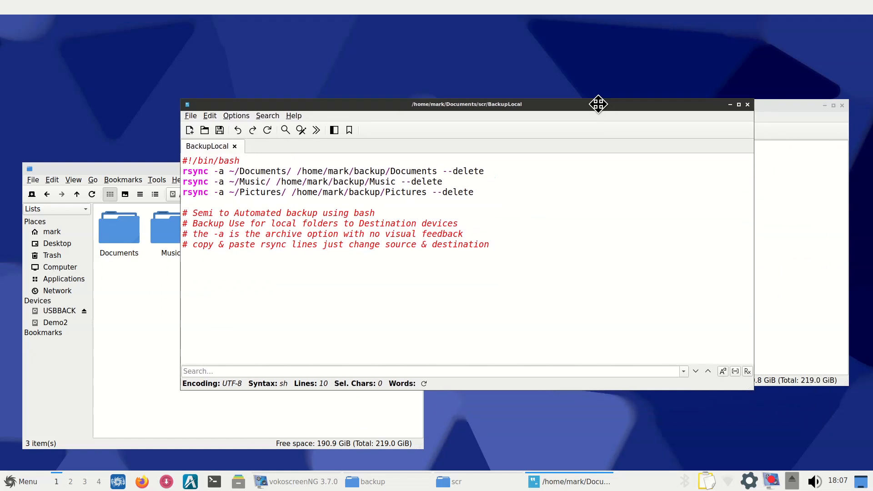
Step: Check the Daily Backup entry among the autostart applications in LXQt Session Settings, and close the settings windows
left_click(41, 484)
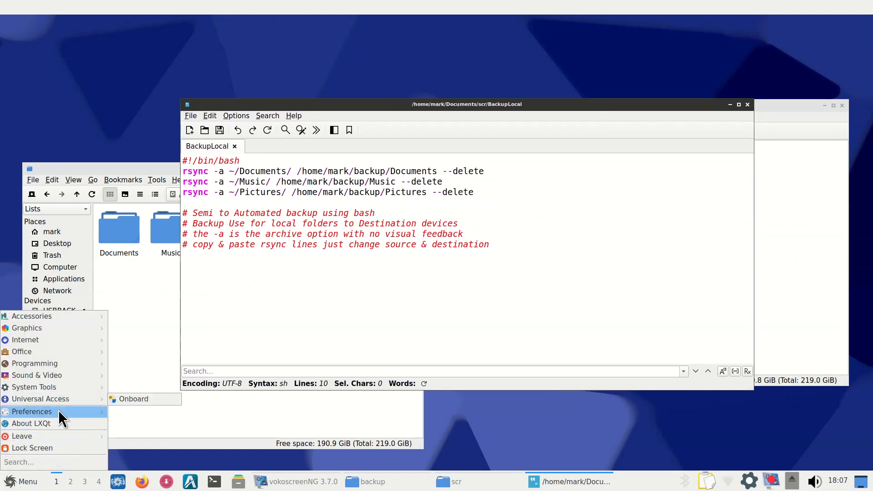
mouse_move(61, 410)
mouse_move(228, 299)
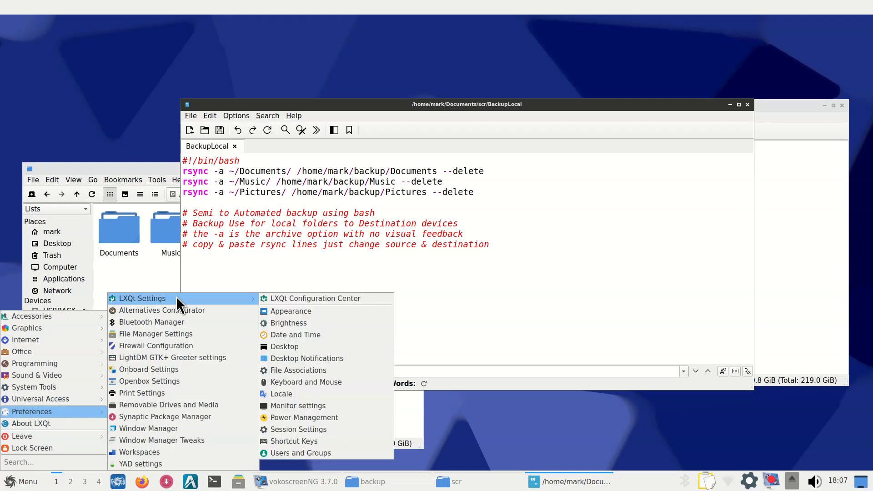
left_click(296, 302)
double_click(289, 99)
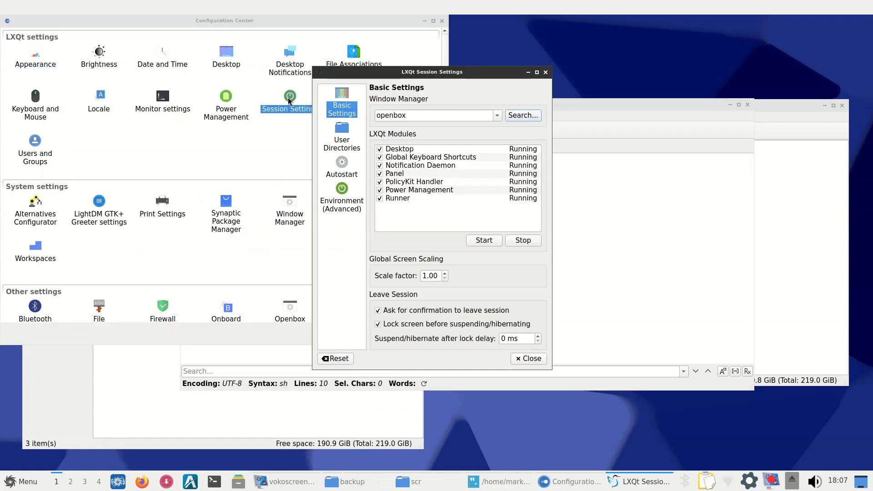
left_click(345, 169)
left_click(418, 108)
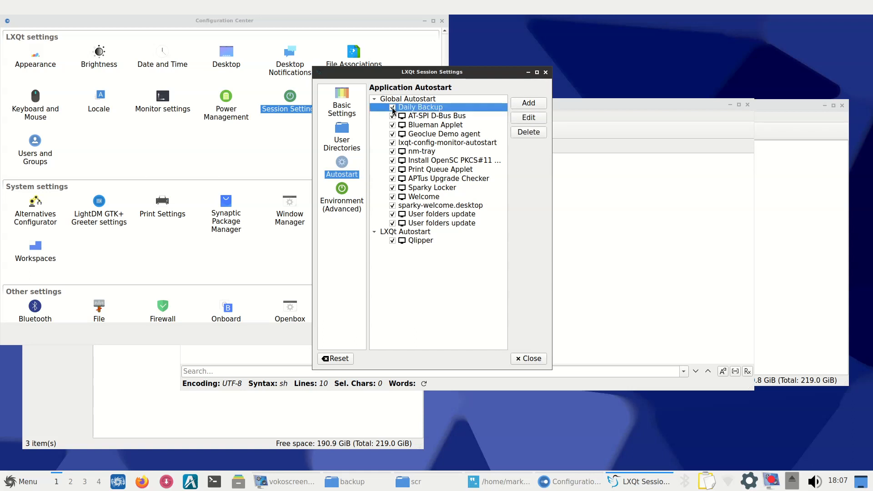
left_click(545, 73)
left_click(442, 20)
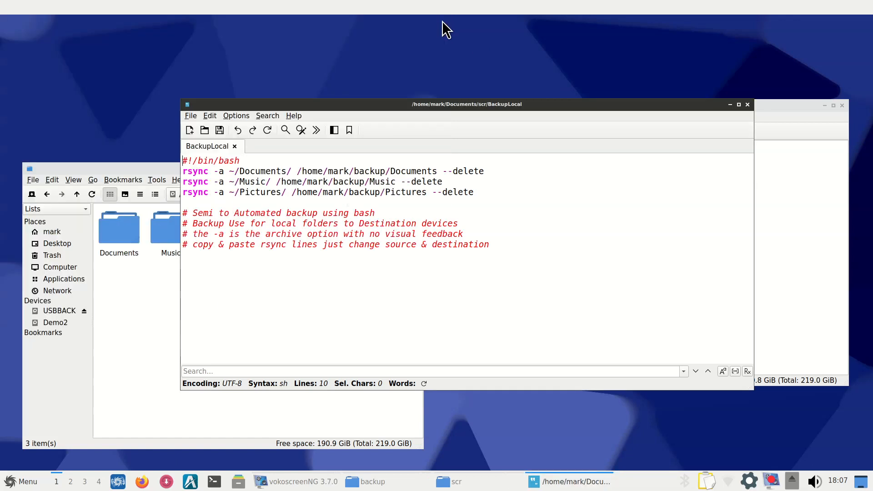
Step: Compare the script's destination lines with the folders in the backup folder, and close the text editor
left_click_drag(476, 108, 678, 148)
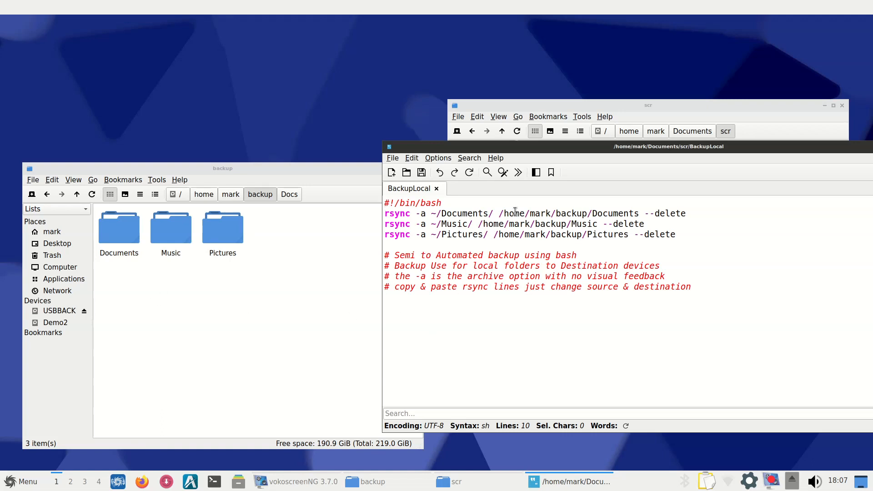
left_click_drag(559, 146, 351, 138)
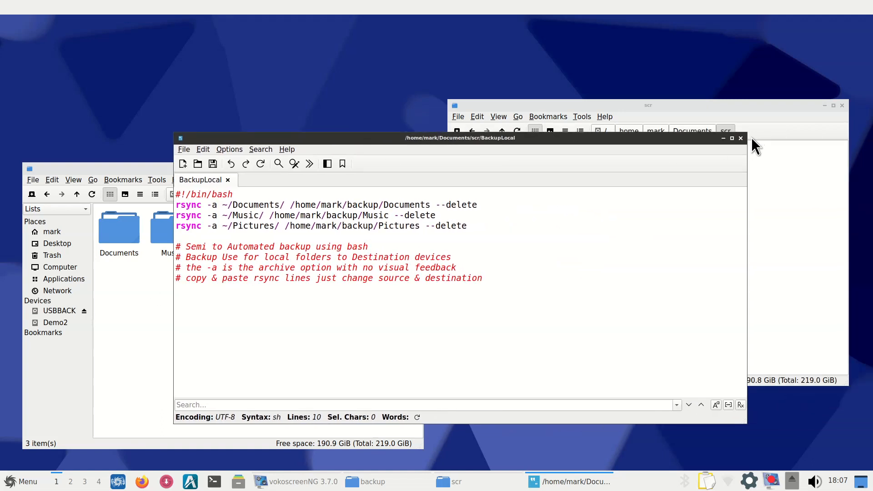
left_click(740, 138)
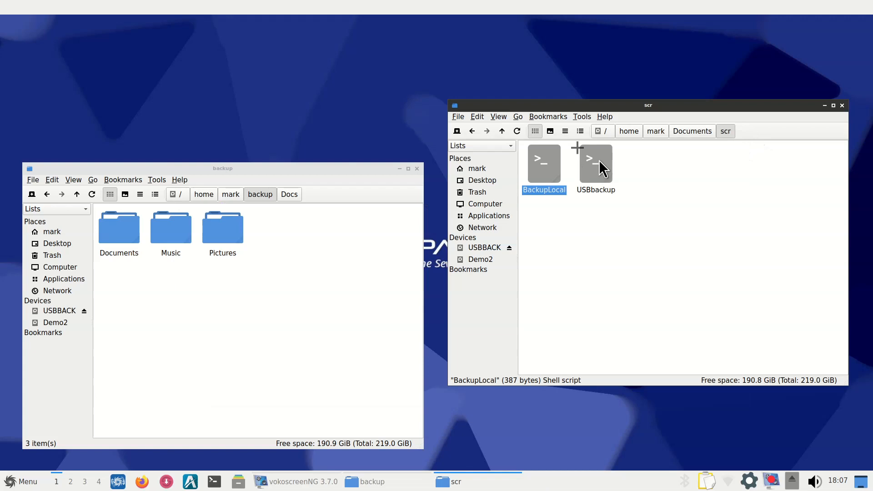
Step: Open the USBbackup script in the text editor and highlight the vh options in its first rsync line
double_click(596, 164)
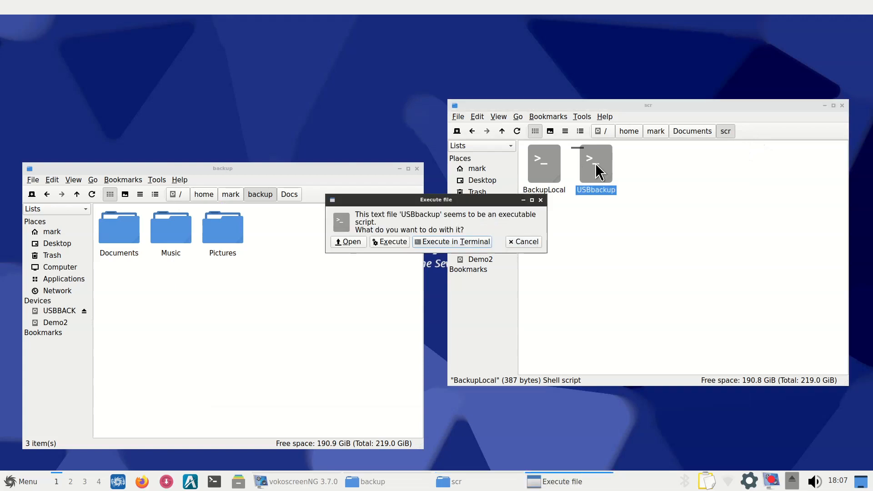
left_click(349, 242)
left_click_drag(198, 18, 466, 135)
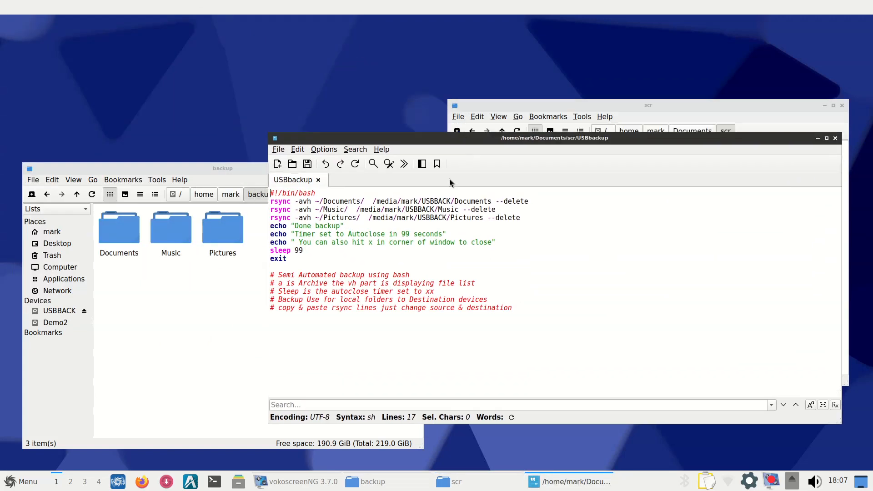
left_click_drag(304, 202, 312, 201)
left_click_drag(646, 136, 589, 112)
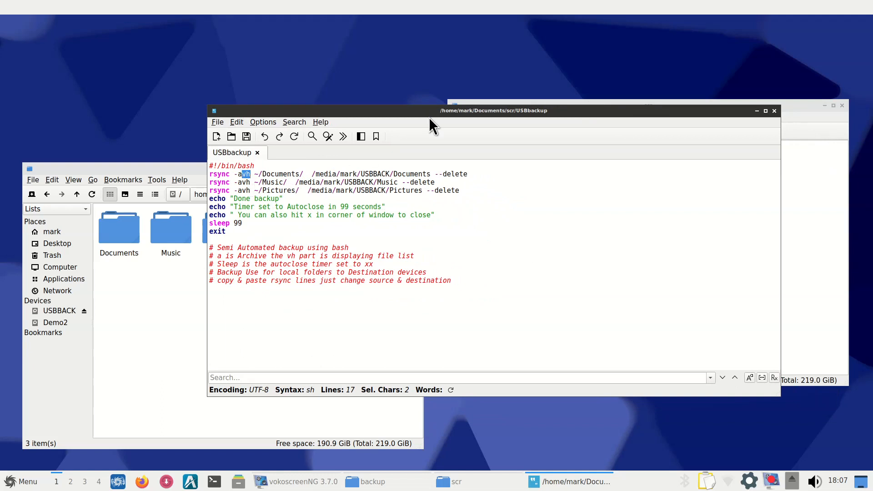
Step: Move the USBbackup script window aside and browse the USBBACK drive in the file manager
left_click_drag(429, 117, 631, 101)
left_click(80, 312)
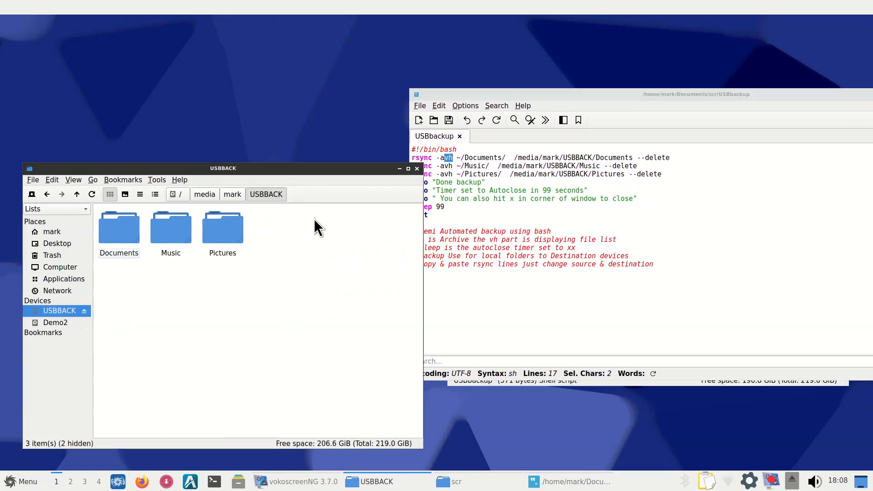
Step: Delete the Documents, Music and Pictures folders from the USBBACK drive and close the USBbackup script in the text editor
left_click_drag(314, 220, 83, 265)
key("Delete")
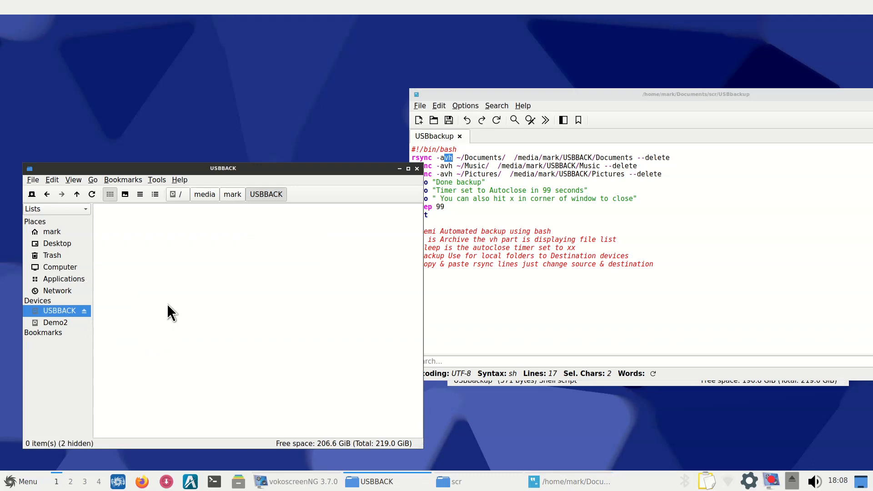
left_click_drag(729, 94, 542, 127)
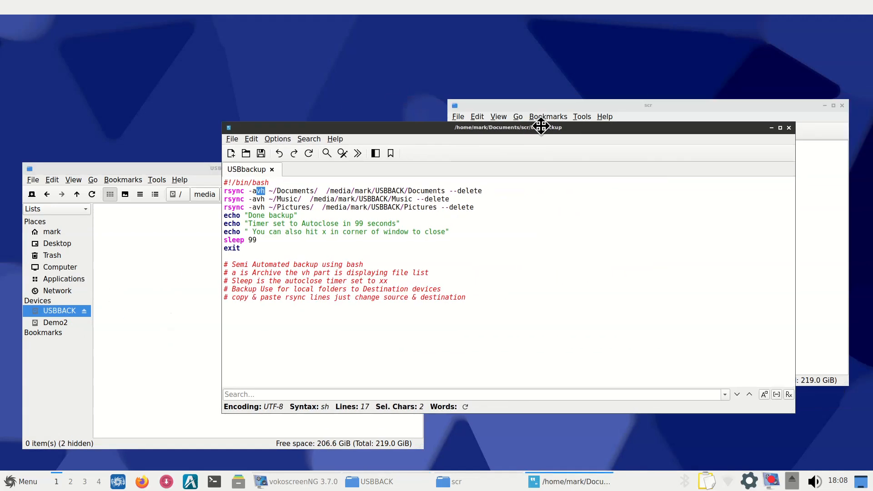
left_click(788, 128)
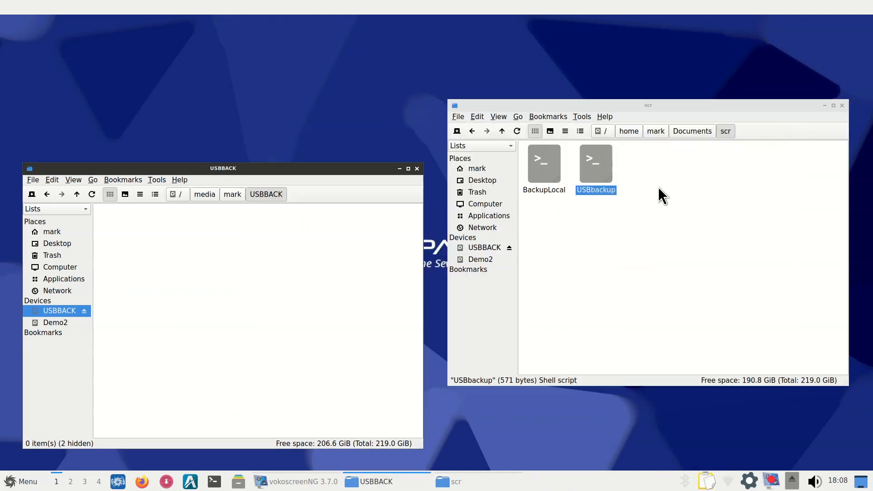
Step: Run the USBbackup script from the scr folder directly, without a terminal
left_click(629, 195)
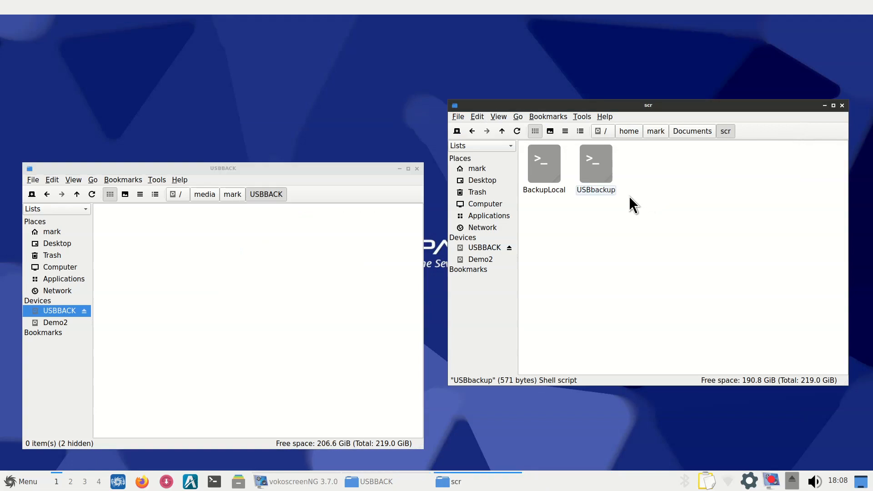
double_click(596, 171)
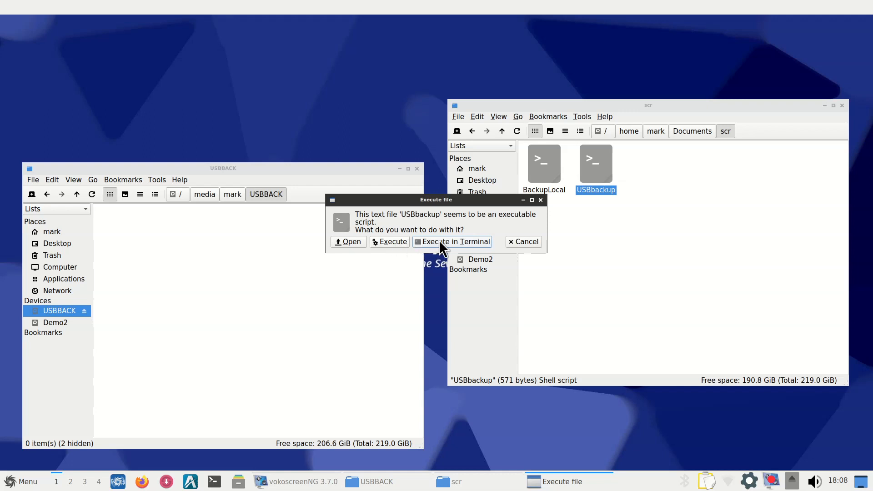
left_click(389, 241)
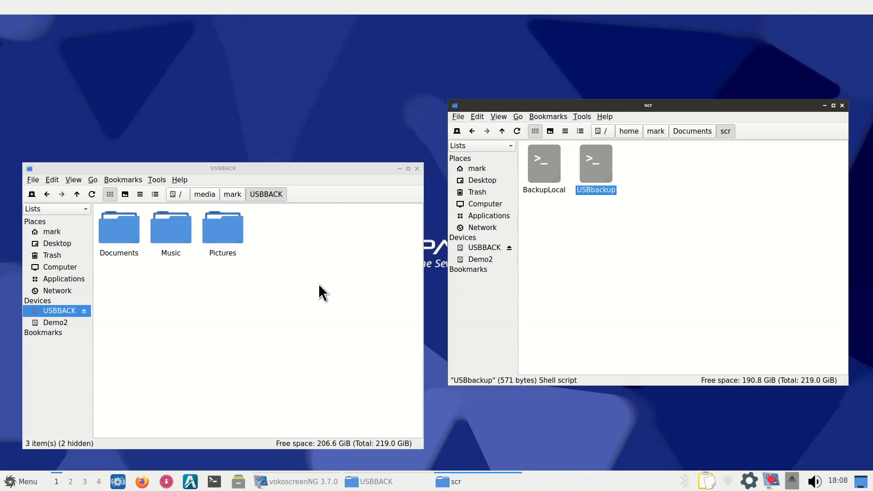
Step: Delete the three backed-up folders from the USBBACK drive and run the USBbackup script in a terminal
left_click_drag(293, 217, 124, 267)
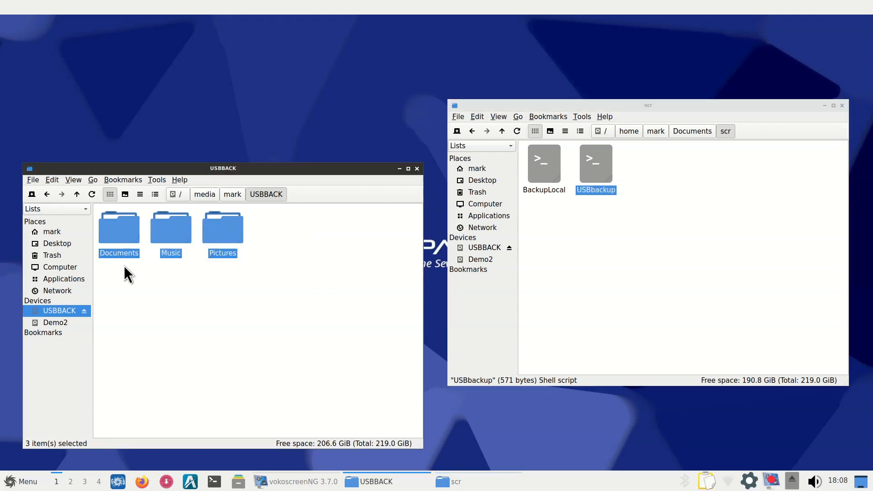
key("Delete")
double_click(591, 170)
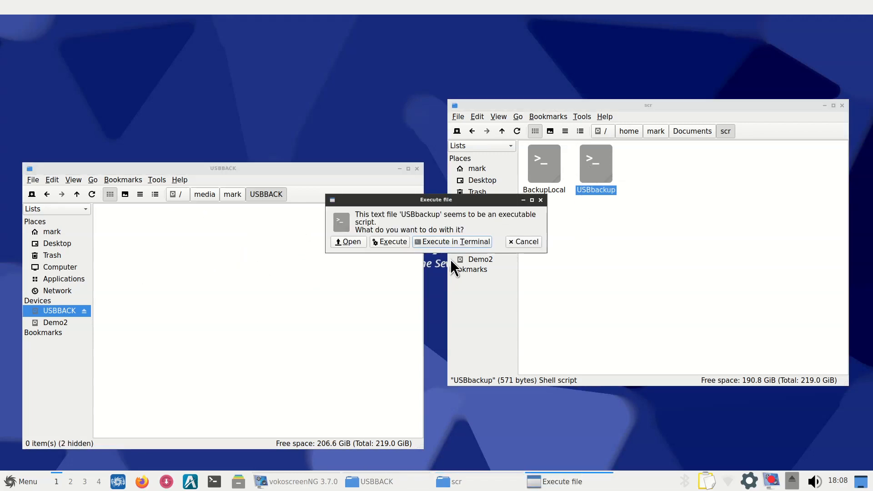
left_click(442, 241)
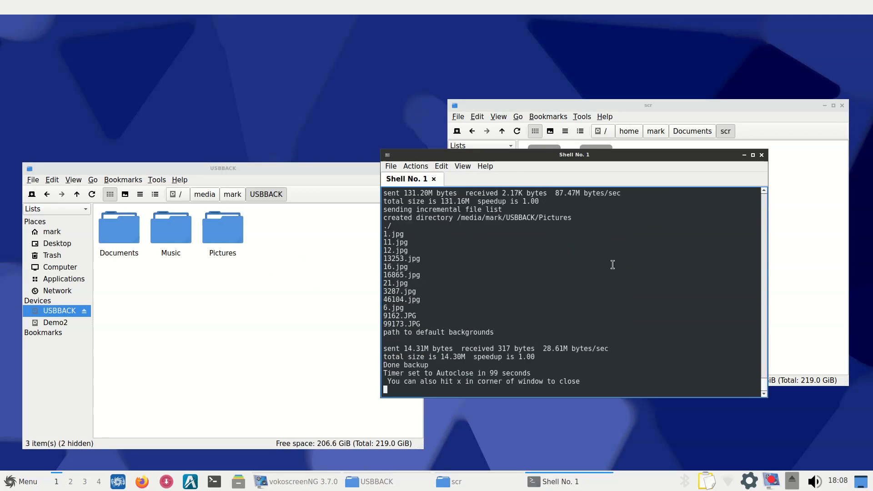
Step: Review the list of copied files in the terminal's rsync output and close the terminal
scroll(556, 314, "up", 8)
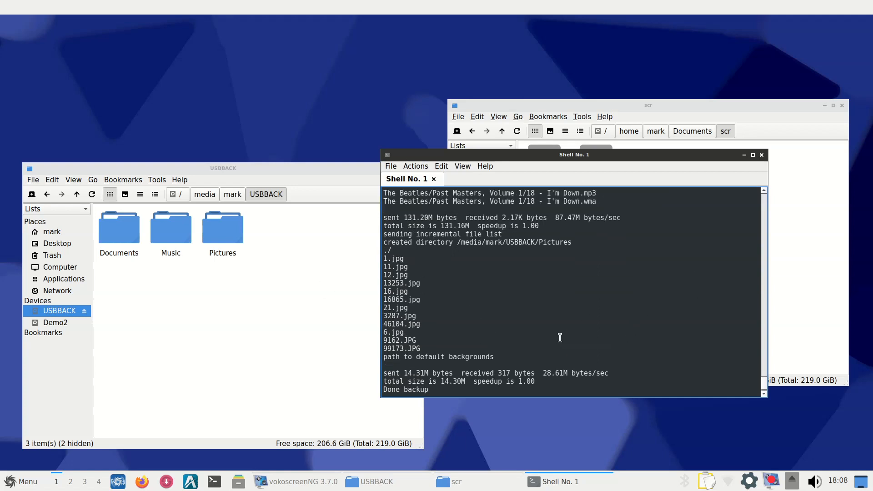
scroll(557, 315, "up", 20)
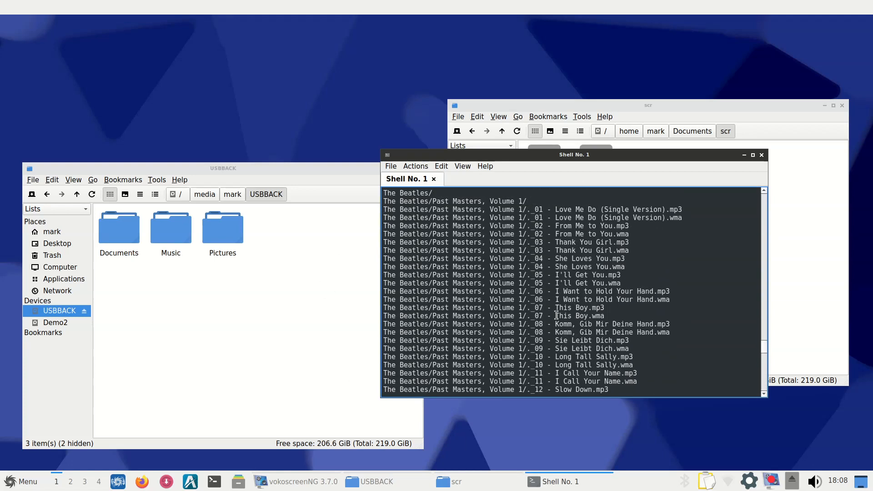
scroll(557, 314, "down", 20)
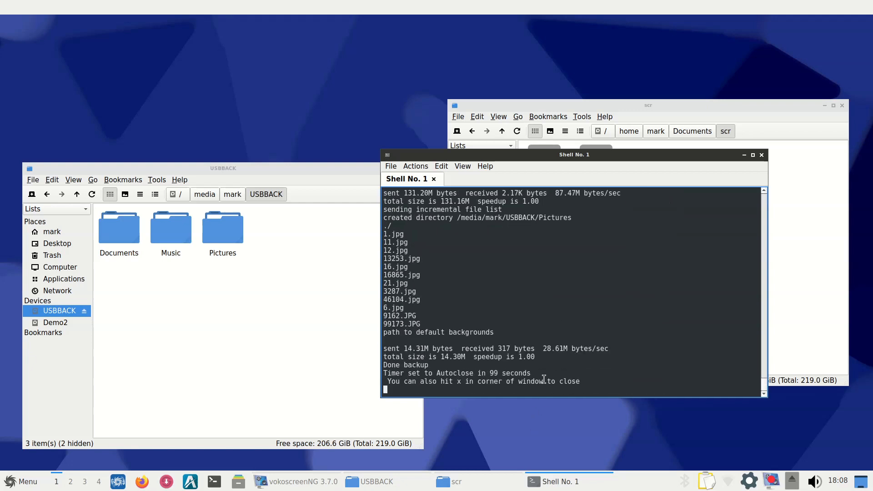
left_click(762, 155)
Step: Open the USBbackup script in the text editor beside the USBBACK window and highlight its sleep 99 line
double_click(591, 169)
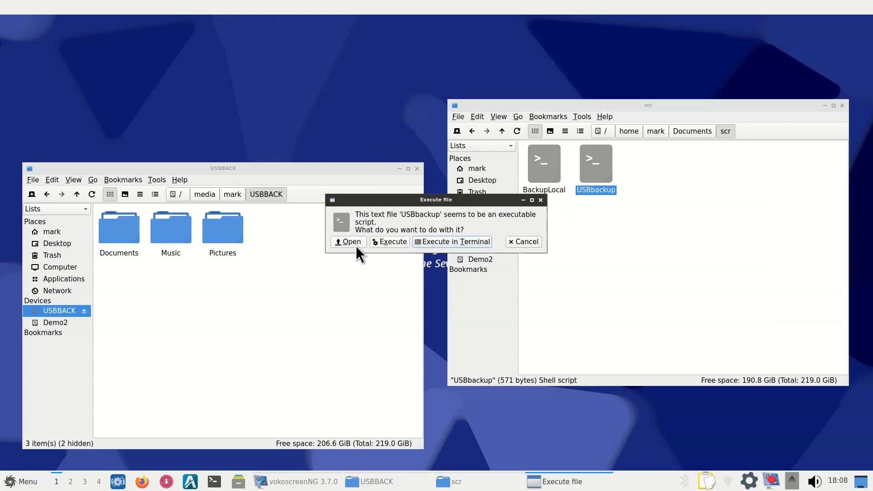
left_click(354, 244)
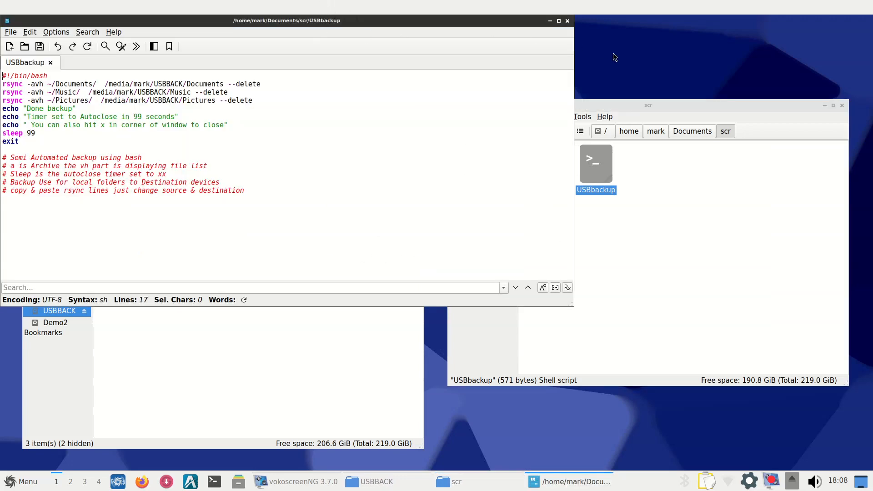
left_click_drag(383, 23, 721, 96)
left_click_drag(374, 207, 328, 207)
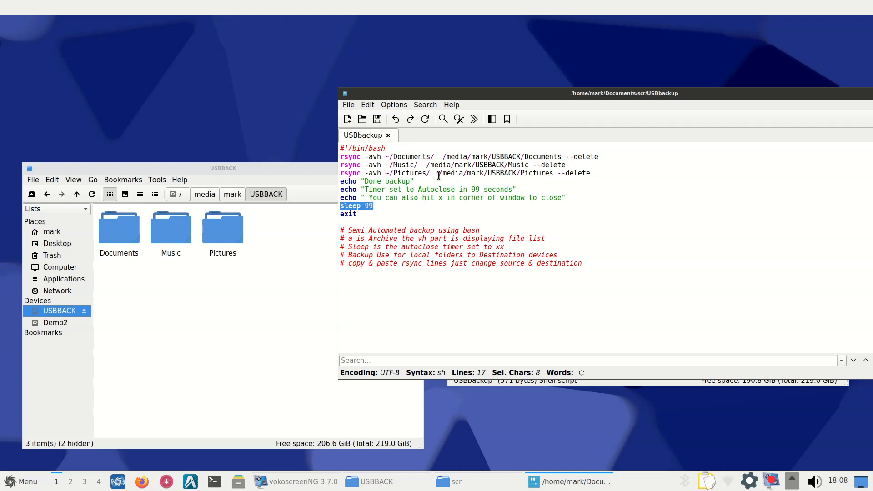
Step: Highlight the 99 in the script's Autoclose message, enlarge the editor text, and close the text editor
left_click_drag(473, 181, 479, 185)
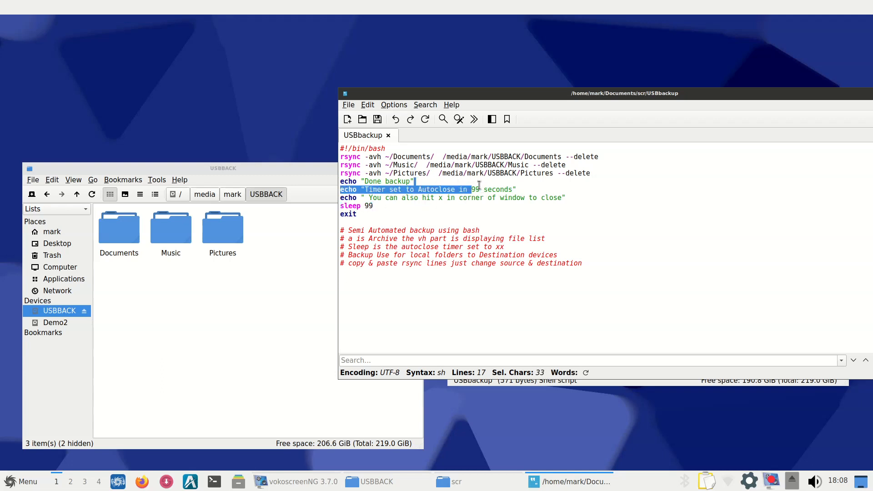
left_click(472, 188)
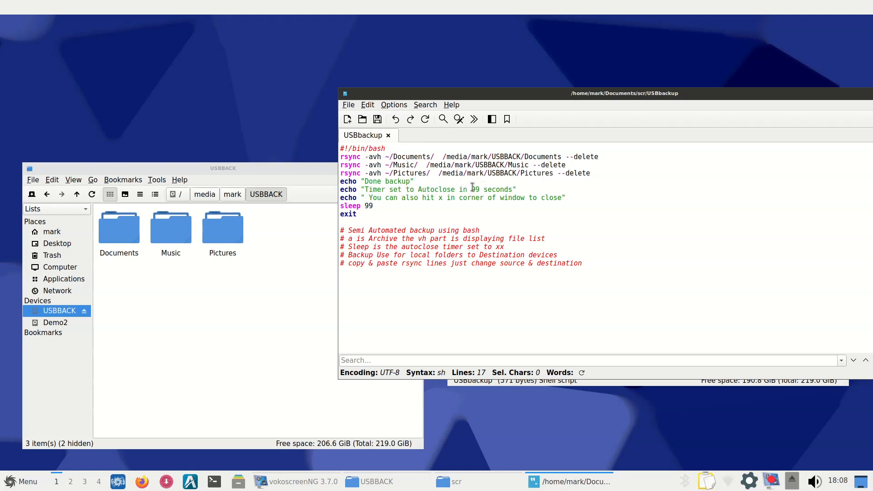
double_click(473, 189)
key("ctrl+plus")
key("ctrl+plus")
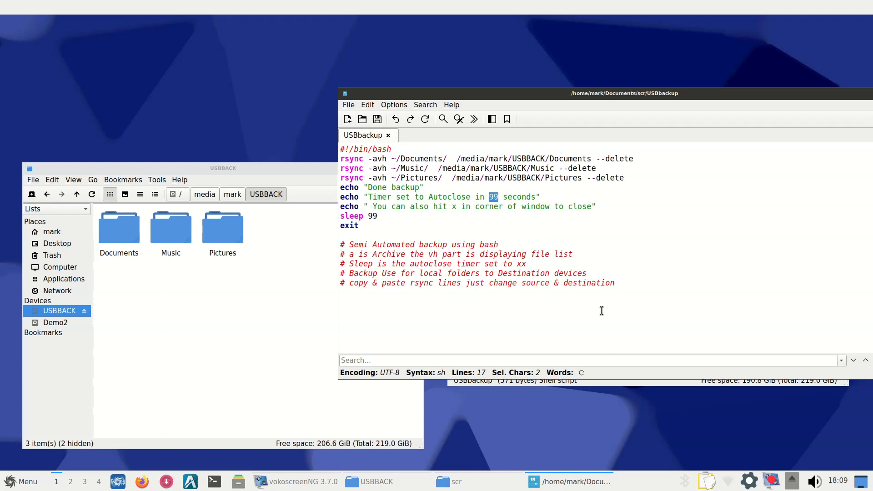
left_click_drag(701, 95, 686, 104)
left_click(723, 99)
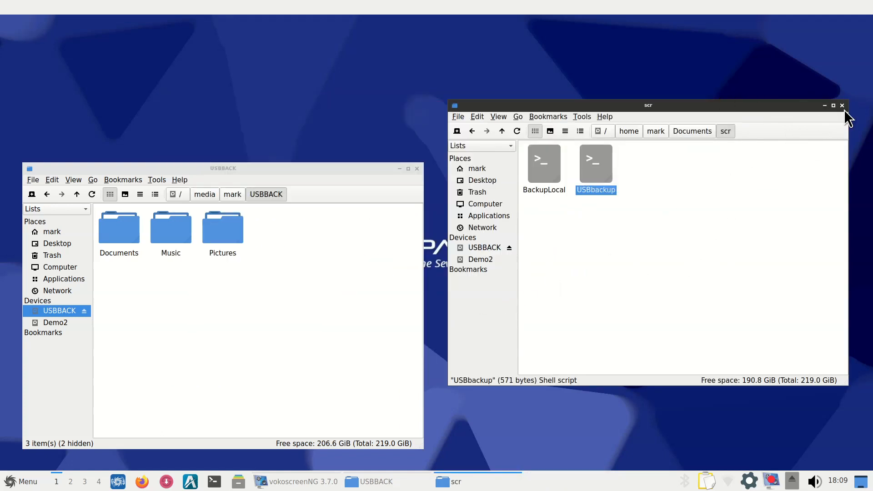
Step: Close the scr folder window and delete the Documents, Music and Pictures folders from the USBBACK drive
left_click(842, 105)
left_click_drag(331, 169, 619, 132)
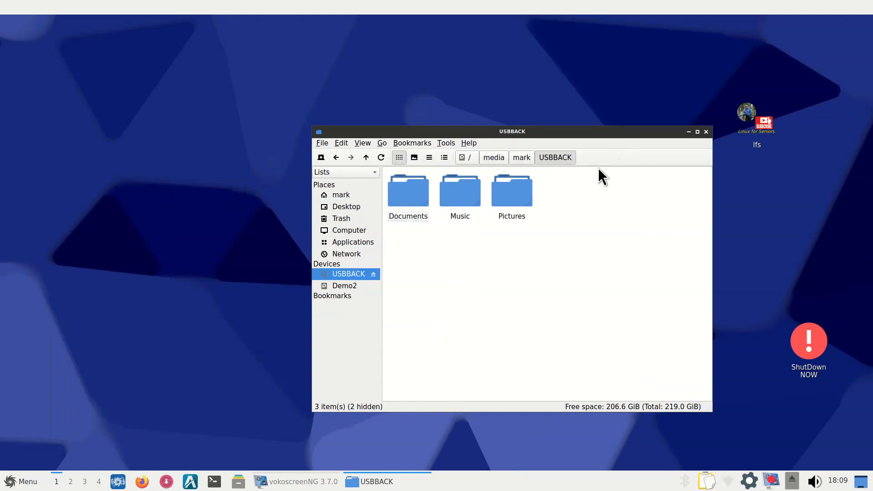
left_click_drag(589, 176, 370, 230)
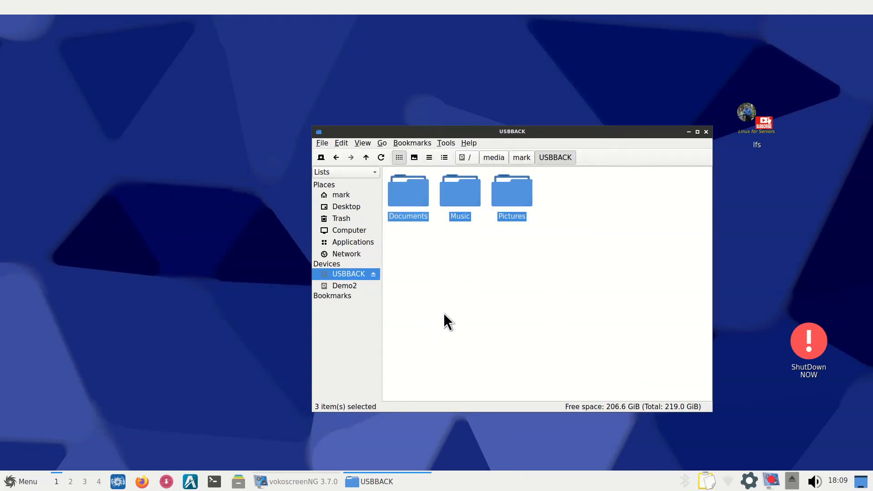
key("Delete")
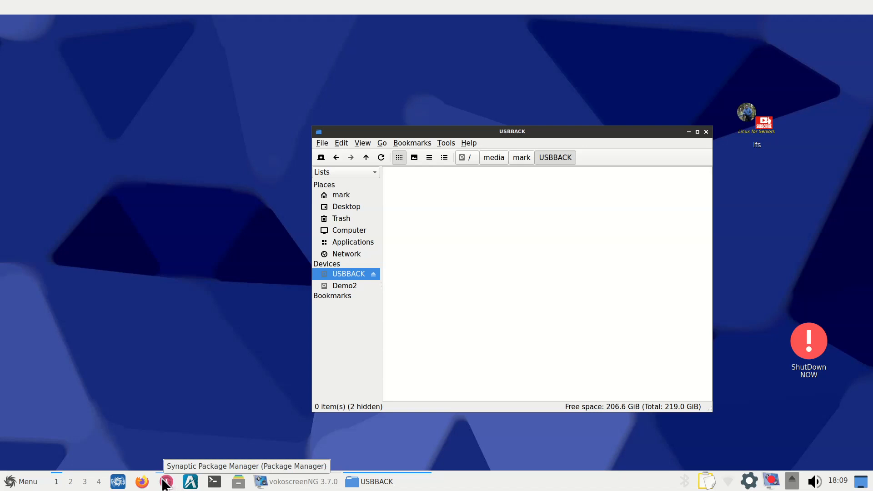
Step: Find and launch Grsync, and move its window over the USBBACK file manager window
left_click(21, 483)
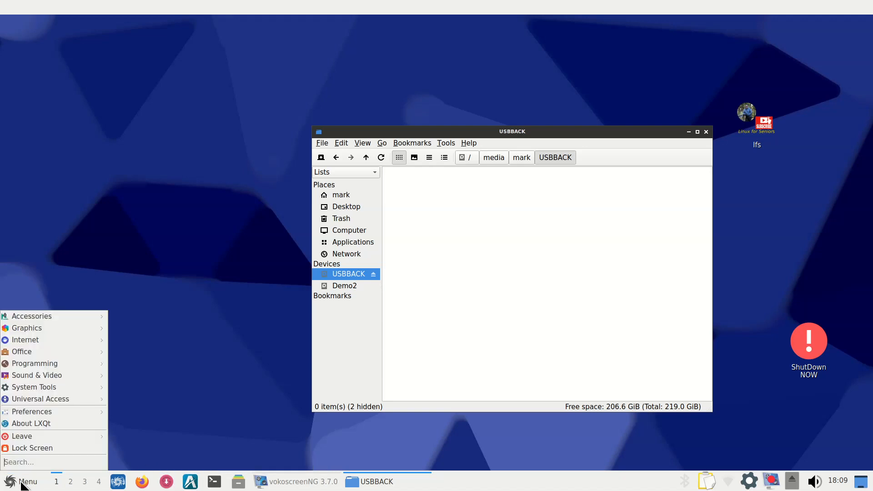
type("gr")
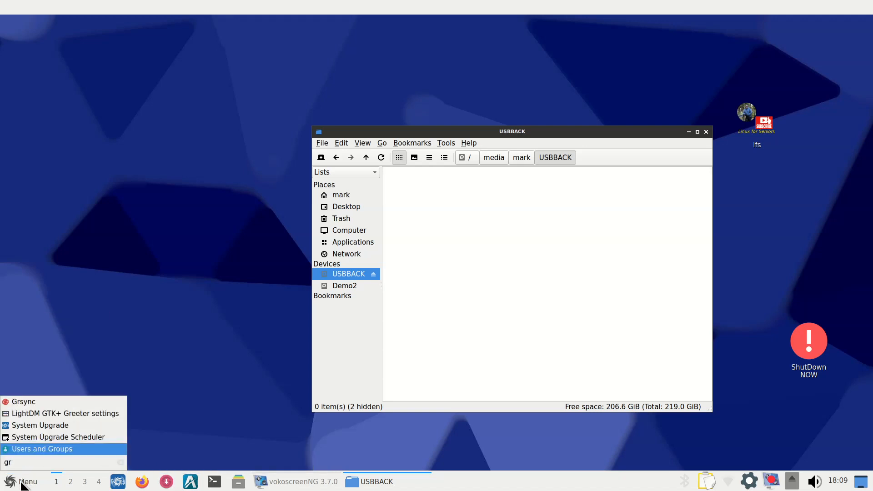
left_click(40, 403)
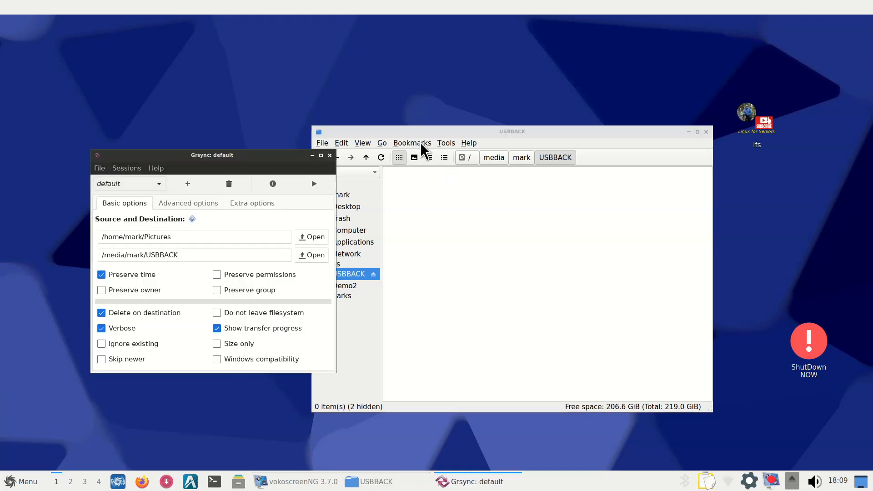
left_click_drag(265, 167, 465, 212)
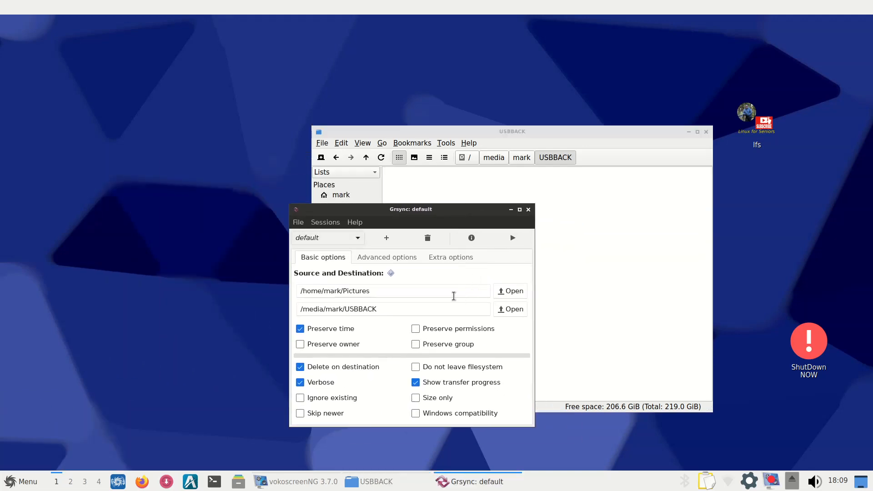
Step: Clear the source and destination paths in Grsync, turn off Delete on destination, and close Grsync
left_click_drag(454, 295, 287, 293)
key("BackSpace")
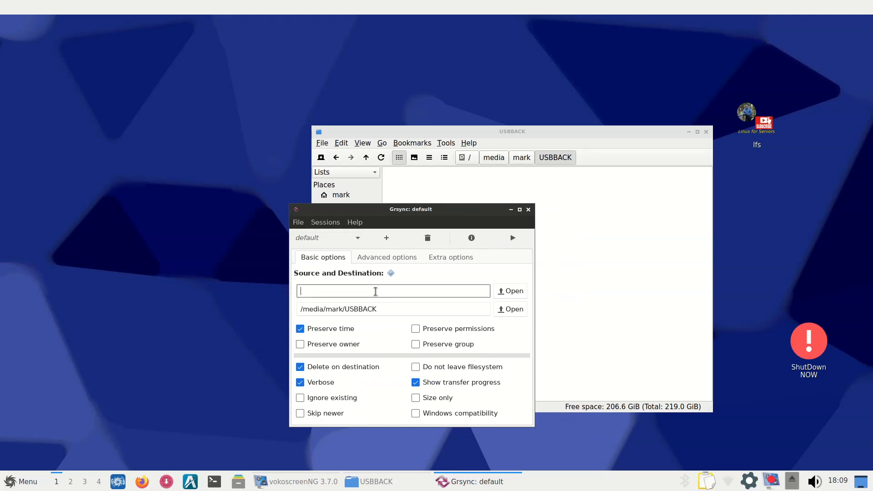
left_click_drag(383, 309, 296, 312)
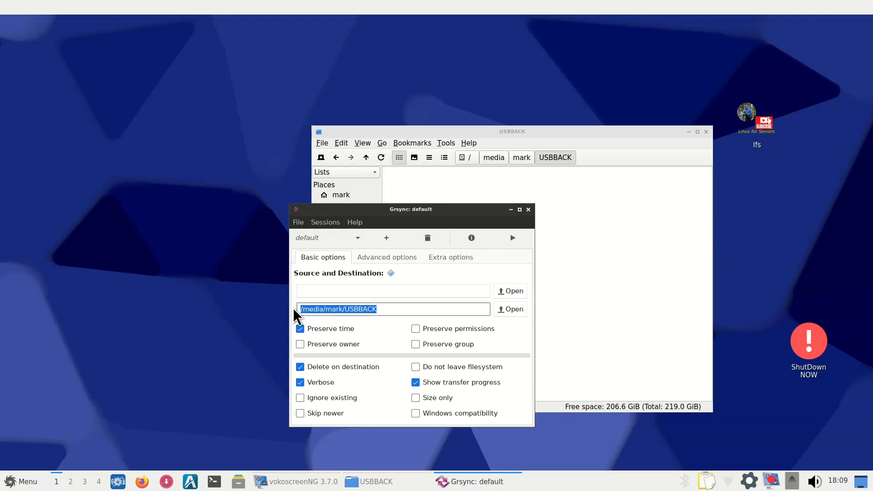
key("BackSpace")
left_click(300, 368)
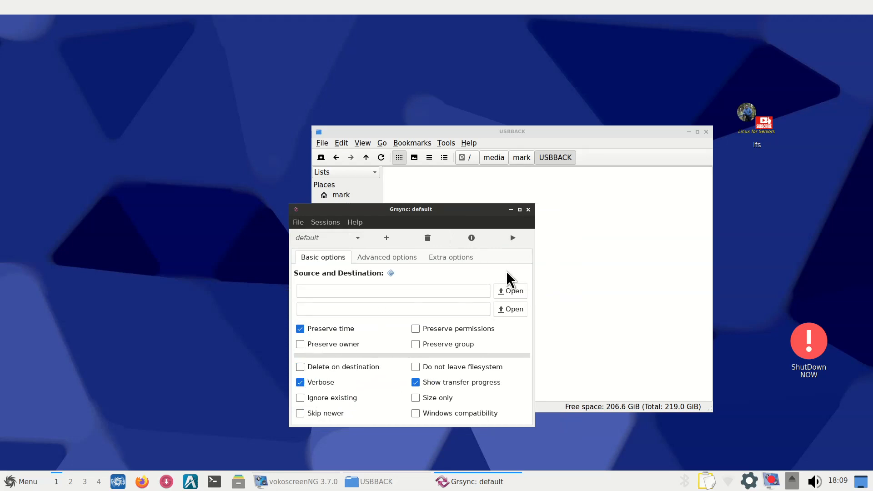
left_click(528, 209)
Step: Find and launch Grsync, and move its window beside the USBBACK file manager window
left_click(18, 483)
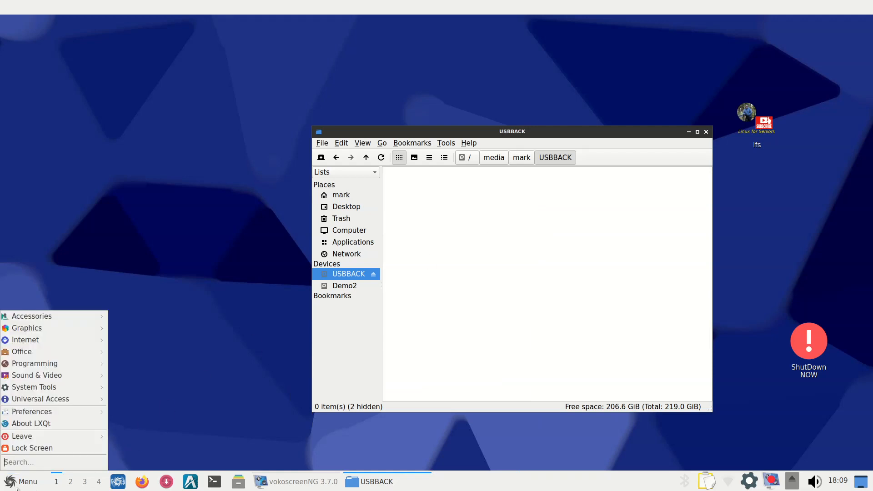
type("gr")
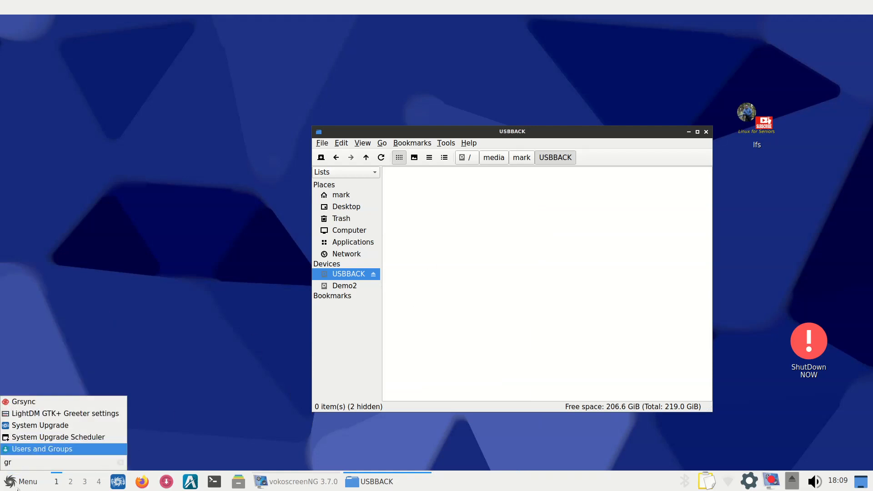
left_click(51, 401)
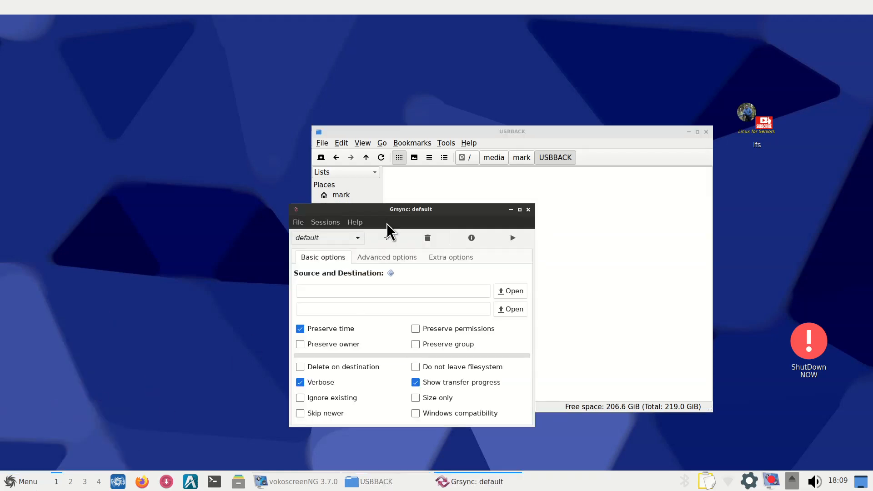
left_click_drag(418, 211, 173, 177)
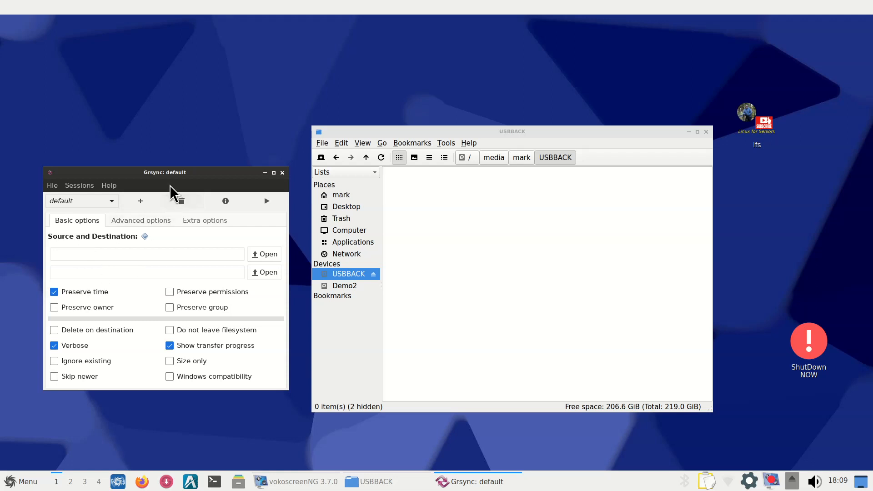
left_click_drag(216, 177, 196, 140)
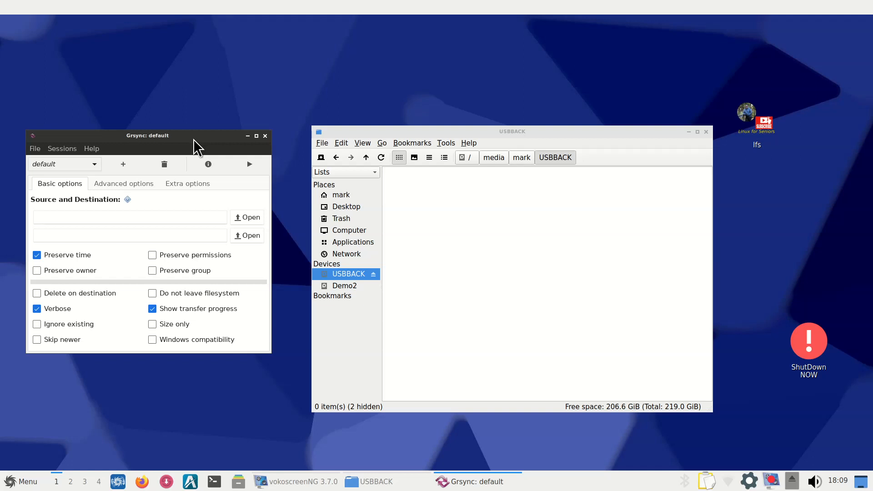
Step: View the About information for Grsync and close it
left_click(93, 149)
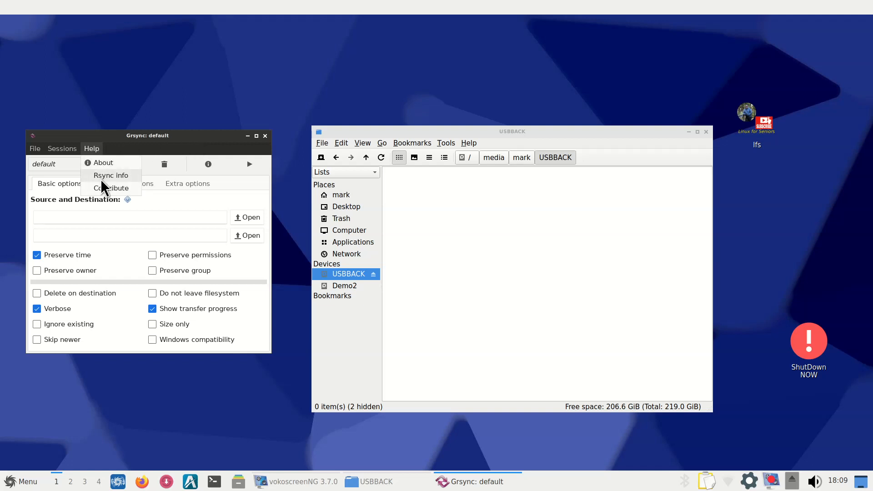
left_click(104, 164)
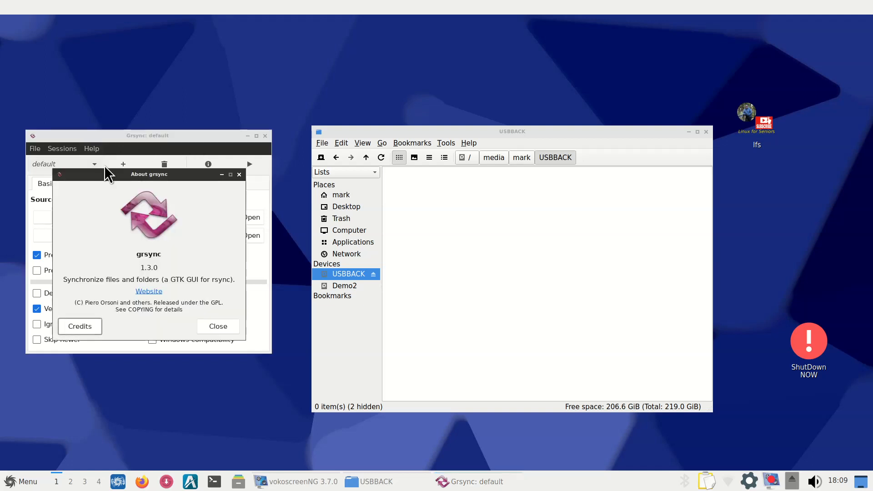
left_click(219, 326)
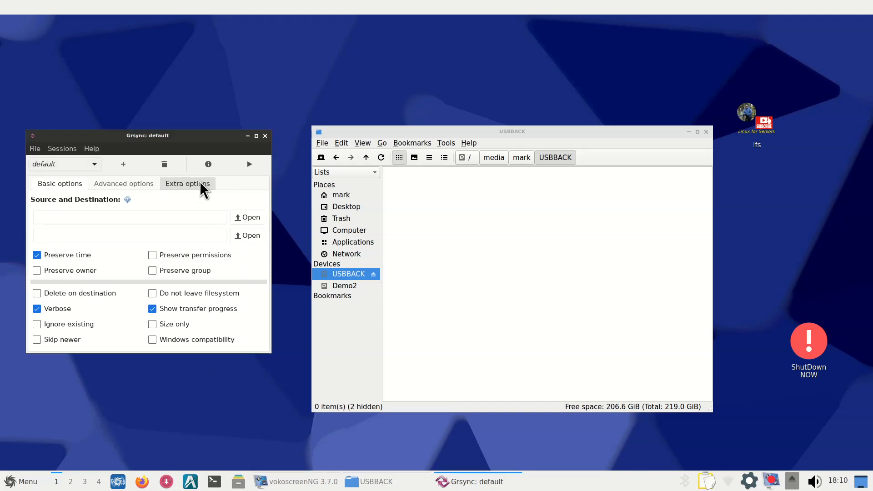
Step: Set the home Documents folder as source and the USBBACK drive as destination, run the full sync, and close the progress window
left_click(247, 217)
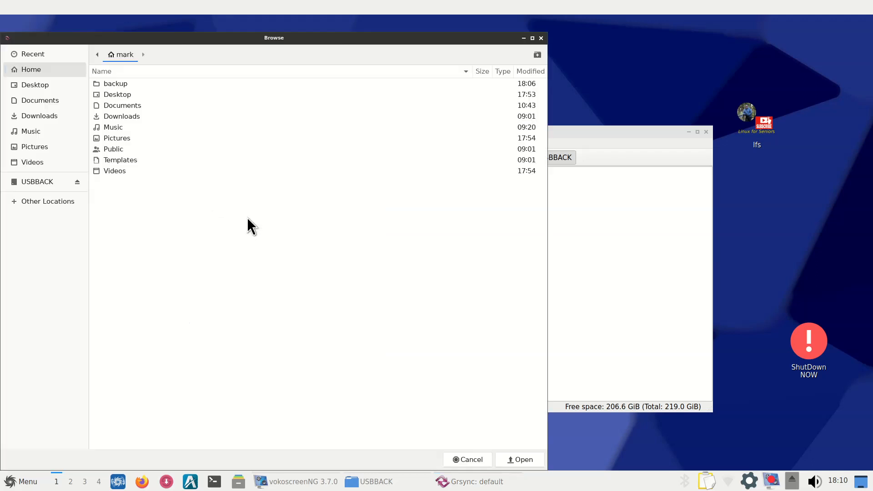
left_click(34, 102)
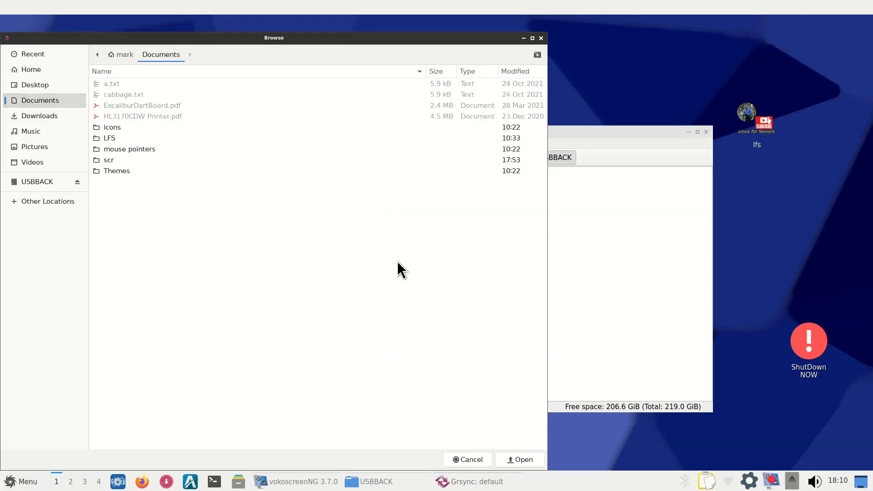
left_click(524, 458)
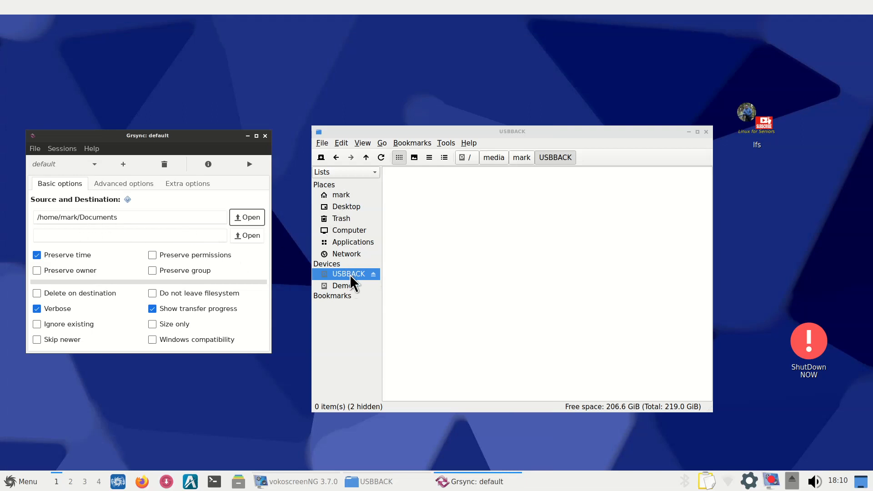
left_click(242, 236)
left_click(39, 181)
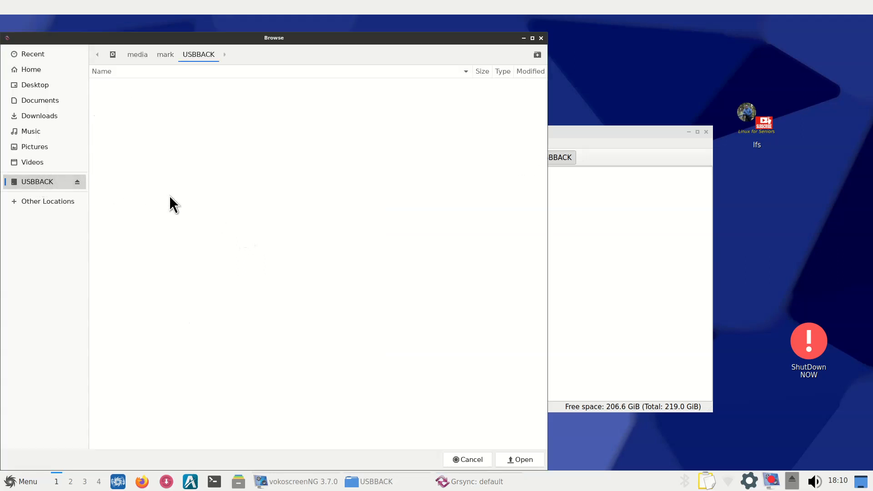
left_click(522, 459)
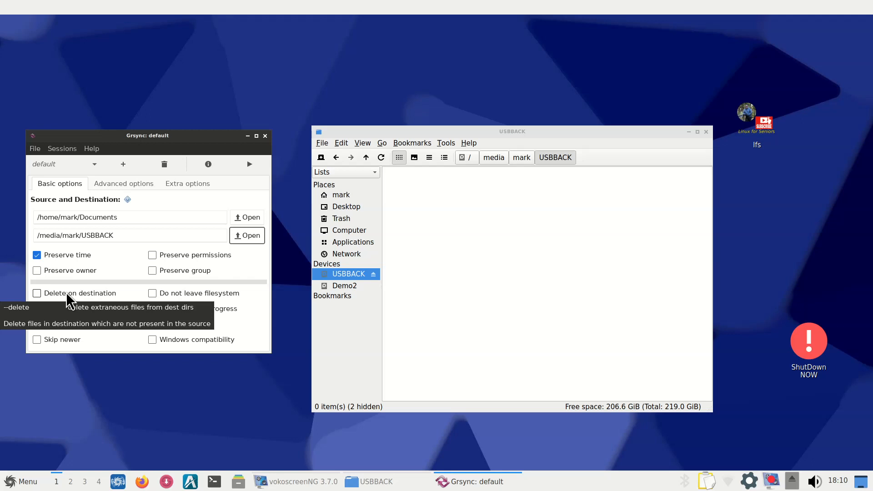
left_click(250, 164)
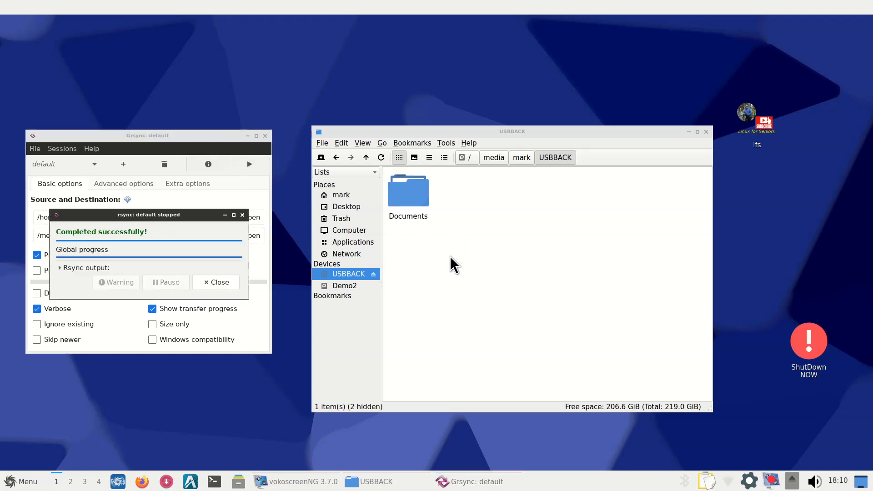
left_click(232, 282)
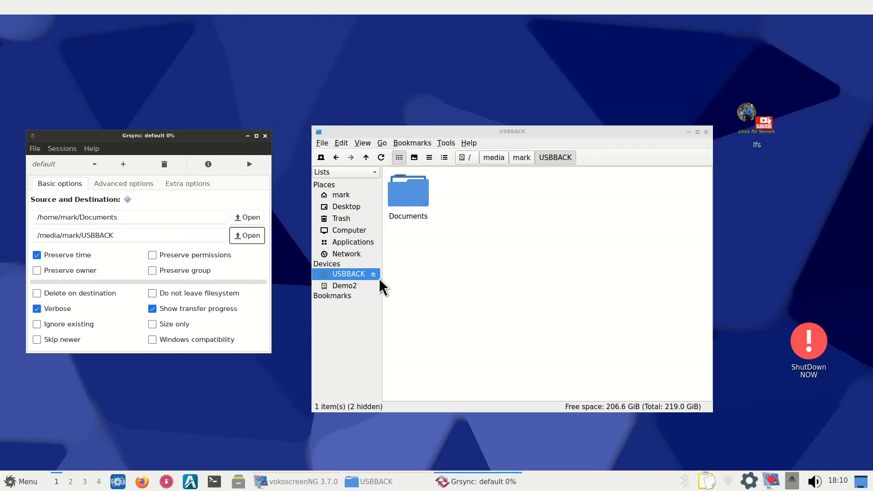
Step: Compare the contents of the home Documents folder with the Documents copy on the USBBACK drive
left_click(345, 196)
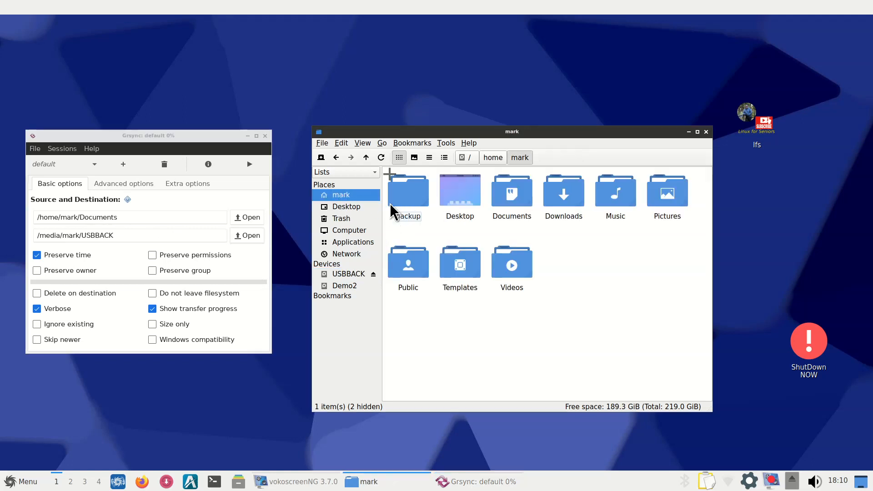
double_click(502, 193)
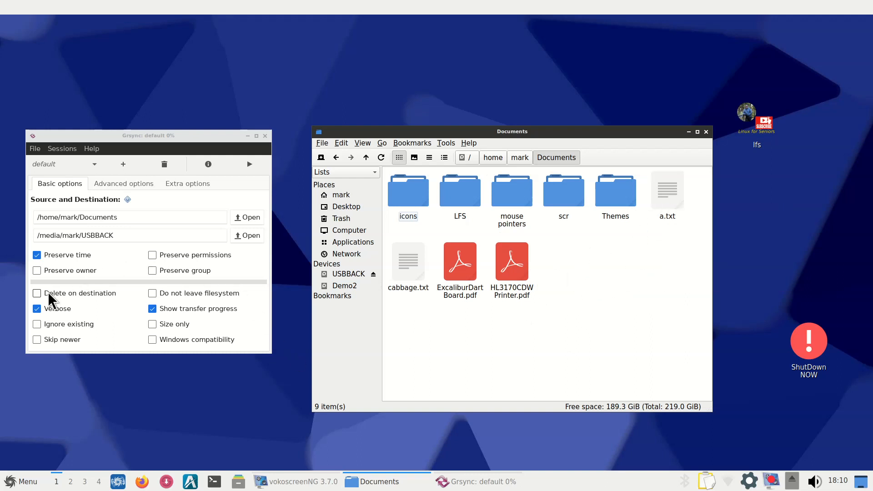
left_click(352, 274)
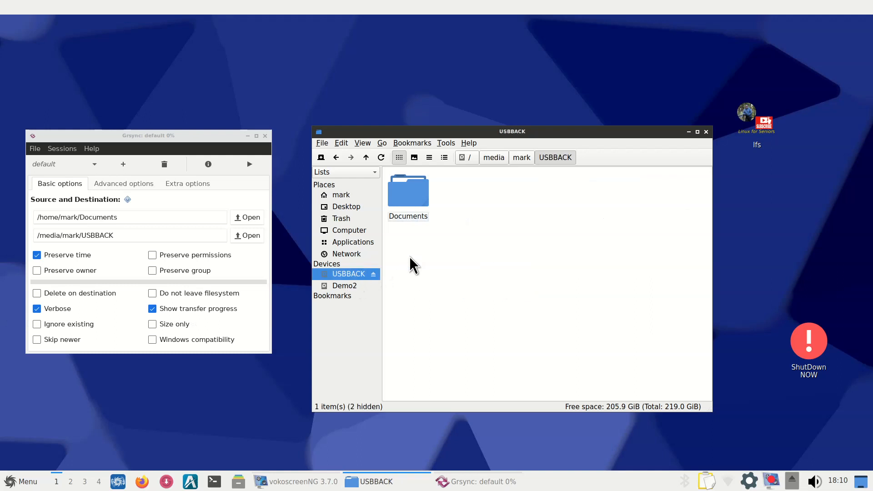
double_click(417, 195)
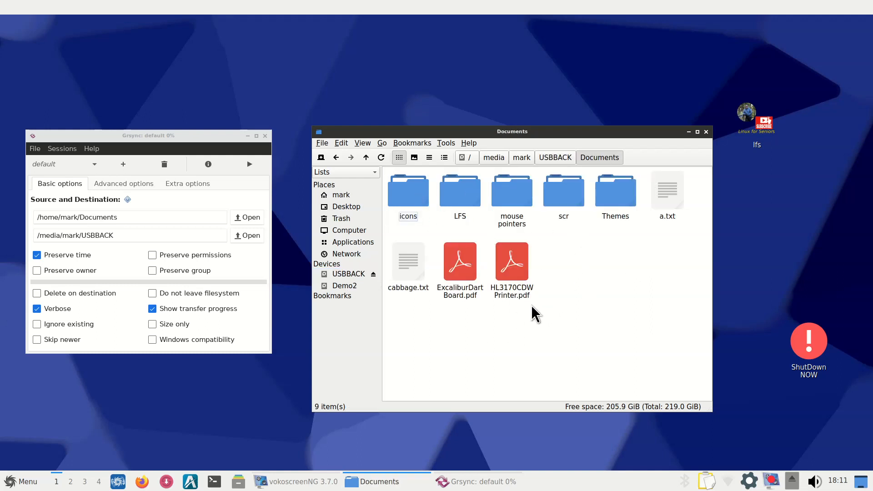
Step: Turn on Delete on destination in Grsync and reopen the Documents folder on the USBBACK drive
left_click(41, 293)
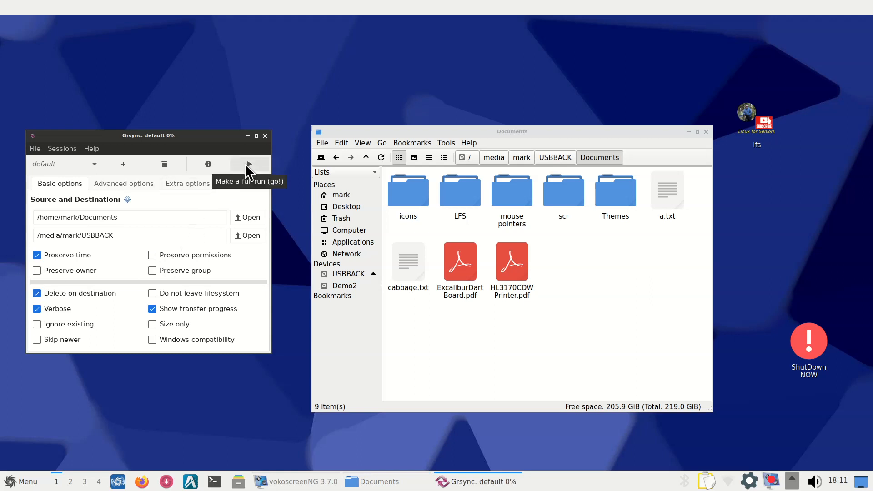
left_click(349, 273)
double_click(409, 202)
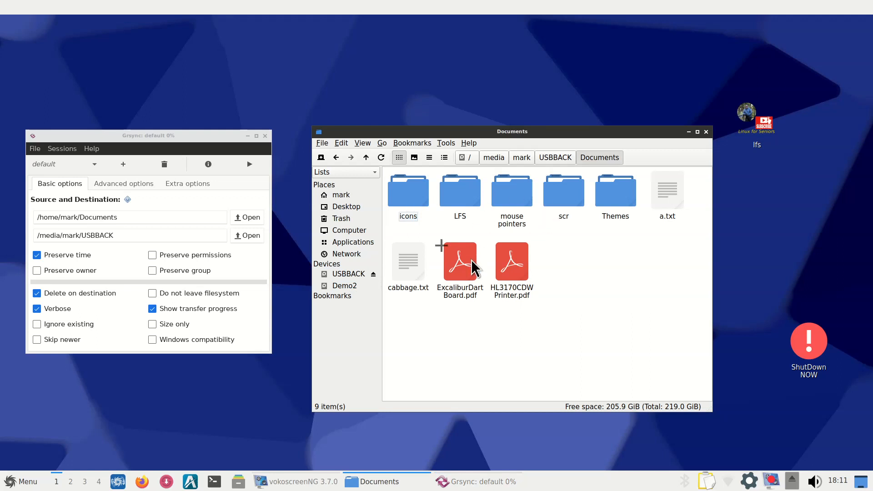
mouse_move(514, 251)
Step: Open the backup folder in the home directory and delete all of its contents
left_click(353, 195)
double_click(411, 195)
left_click_drag(588, 182, 402, 225)
key("Delete")
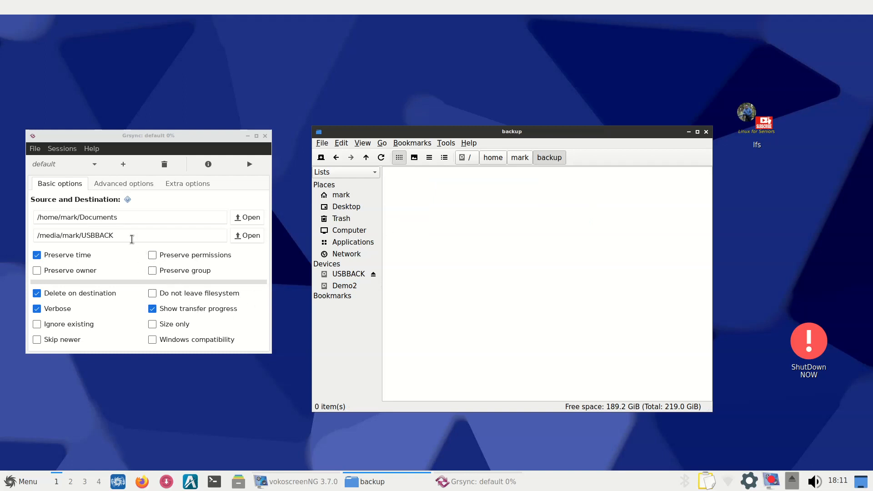
left_click(245, 236)
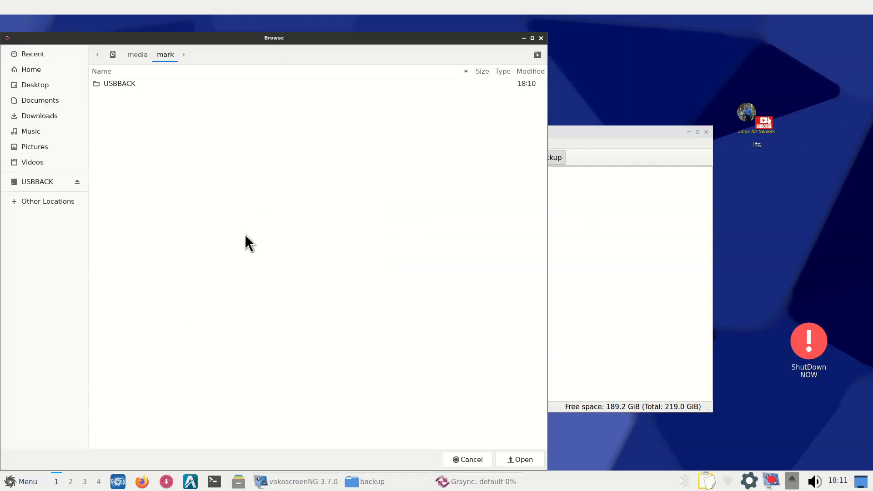
left_click(48, 99)
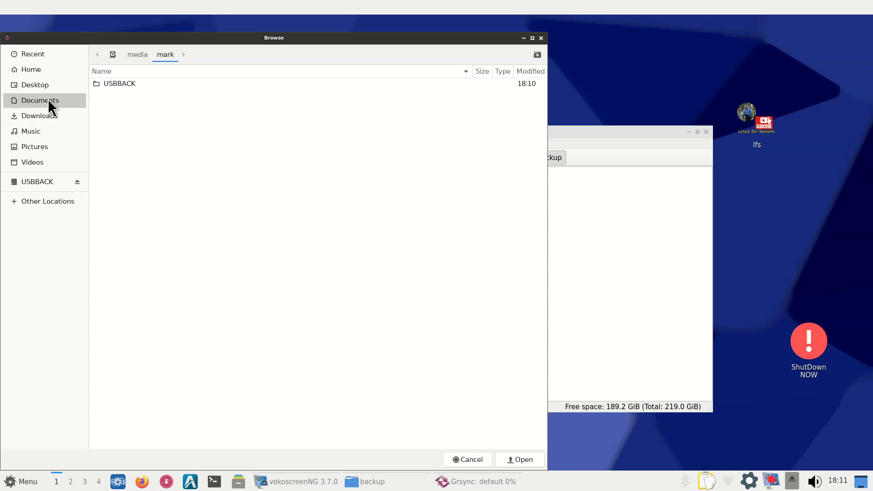
left_click(522, 459)
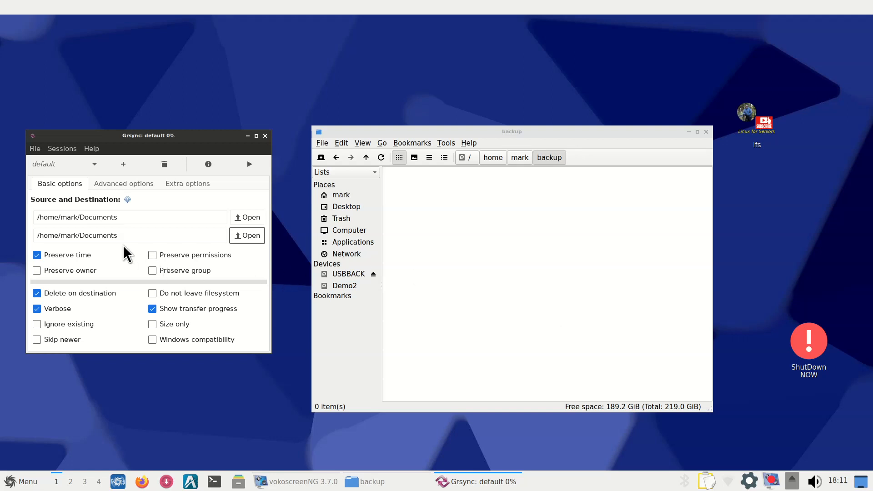
Step: Set the Grsync destination to the home backup folder, run the Documents sync, and close the progress window
left_click(242, 232)
double_click(114, 85)
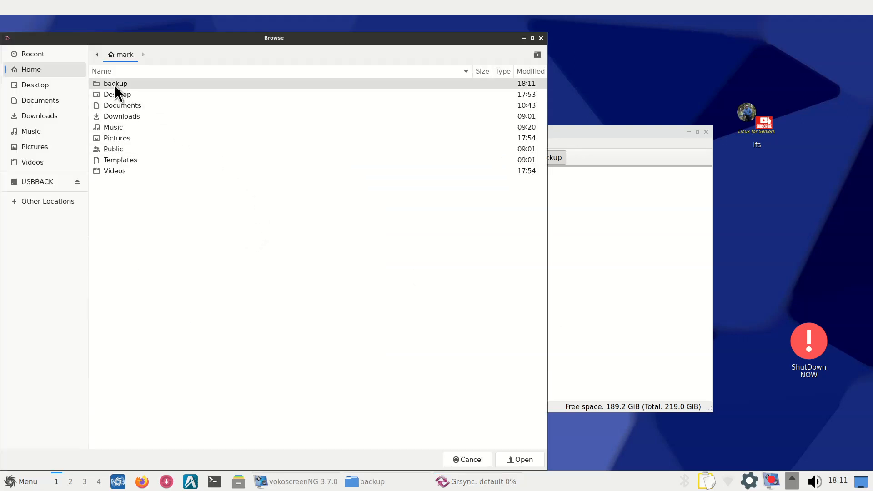
left_click(512, 454)
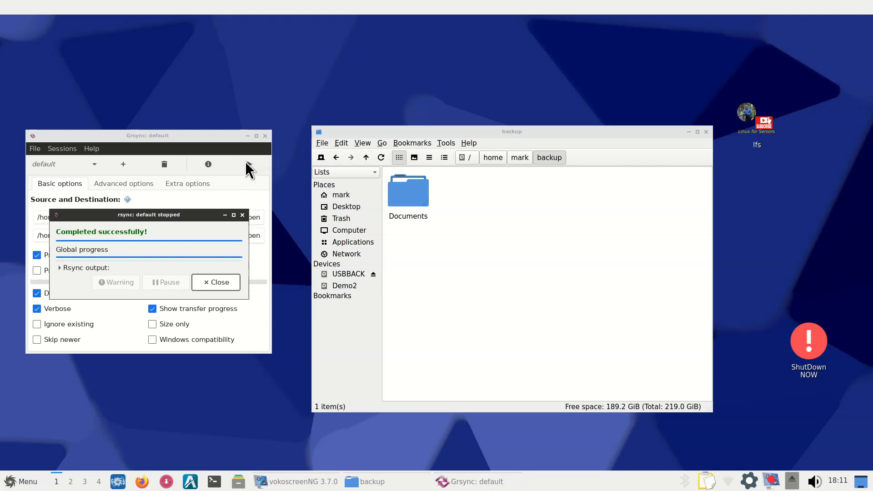
left_click(208, 281)
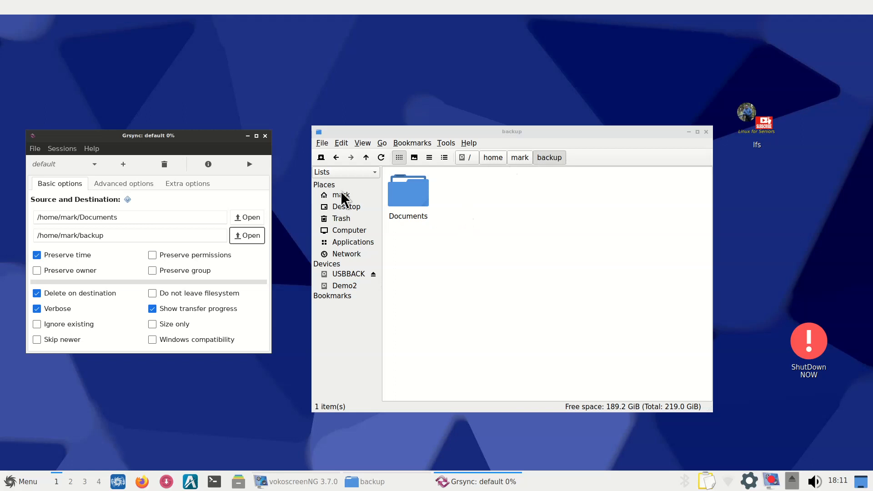
Step: Change the source to the home Music folder, sync it to the backup folder, and close the progress window
left_click(245, 235)
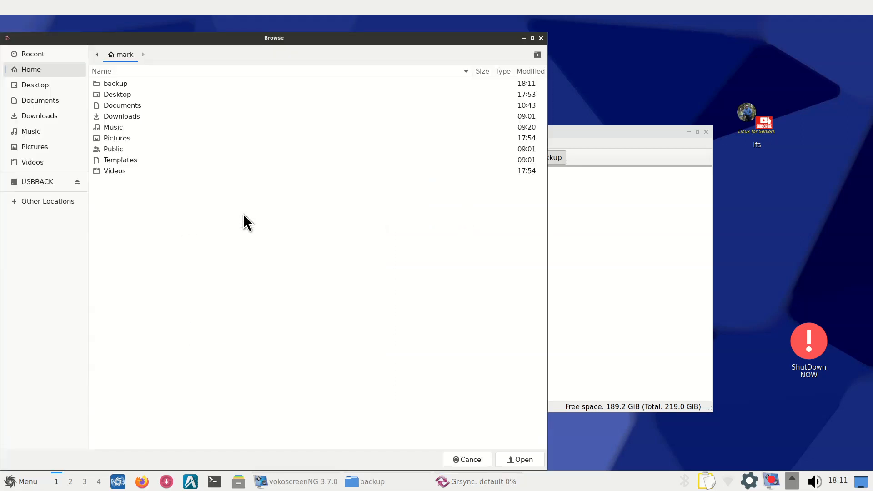
left_click(25, 131)
left_click(521, 459)
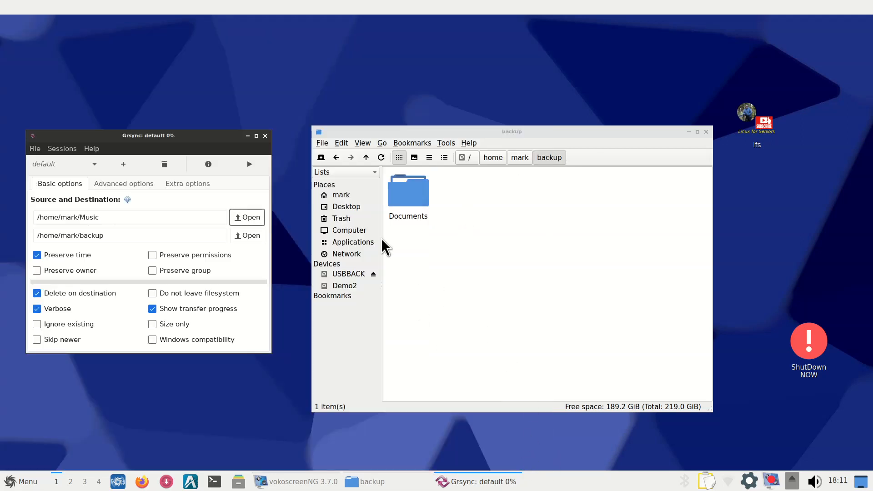
left_click(245, 164)
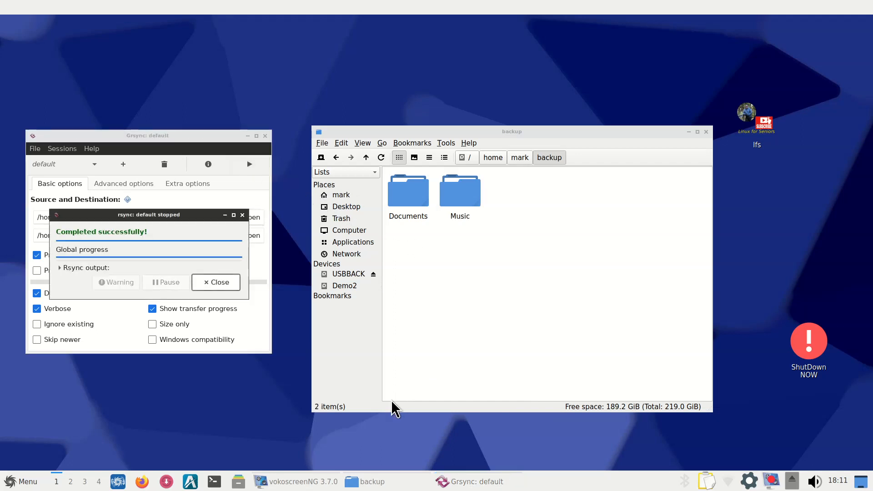
left_click(220, 284)
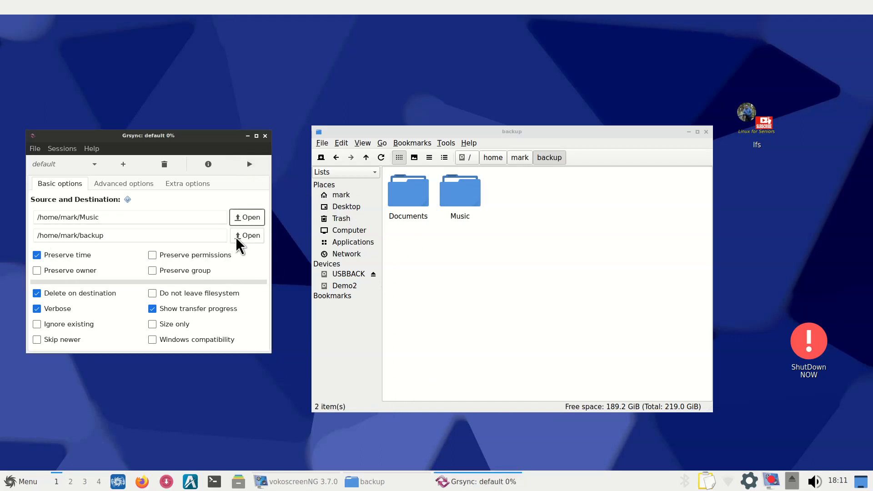
Step: Change the source to the home Pictures folder and sync it to the backup folder
left_click(245, 217)
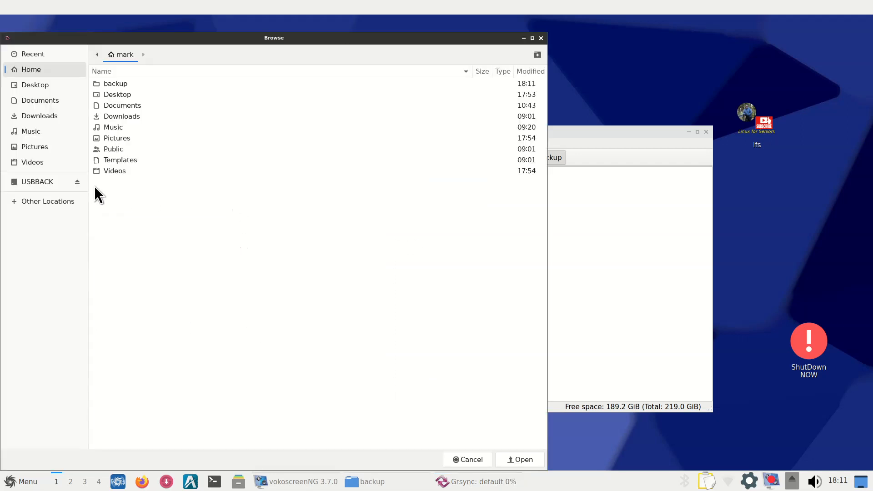
left_click(52, 148)
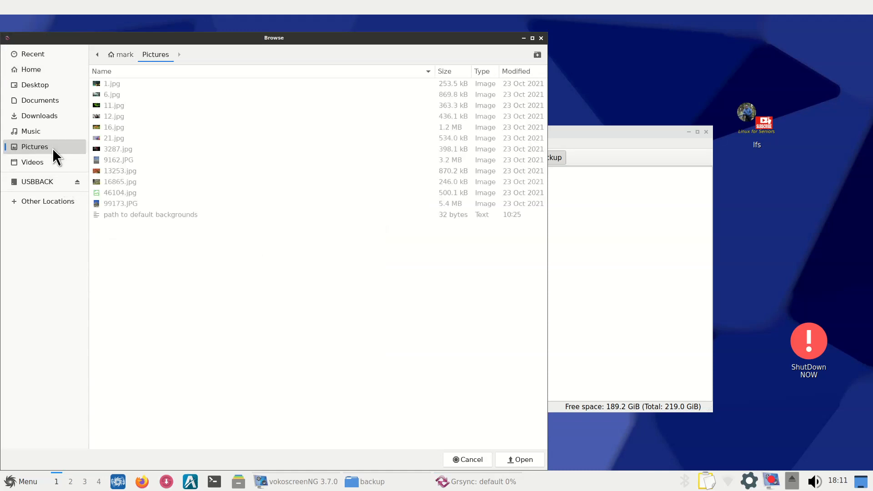
left_click(520, 460)
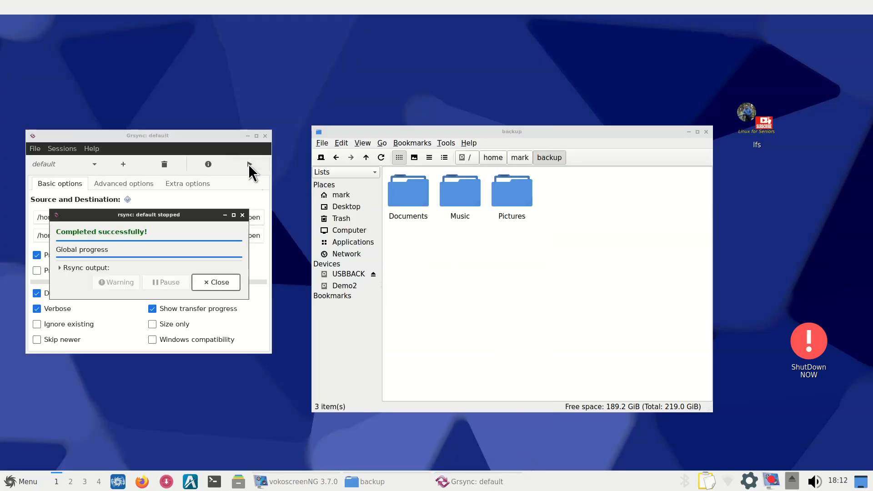
Step: Repeat the Pictures sync to the backup folder twice, expand the rsync output of the last run, and close the progress window
left_click(226, 282)
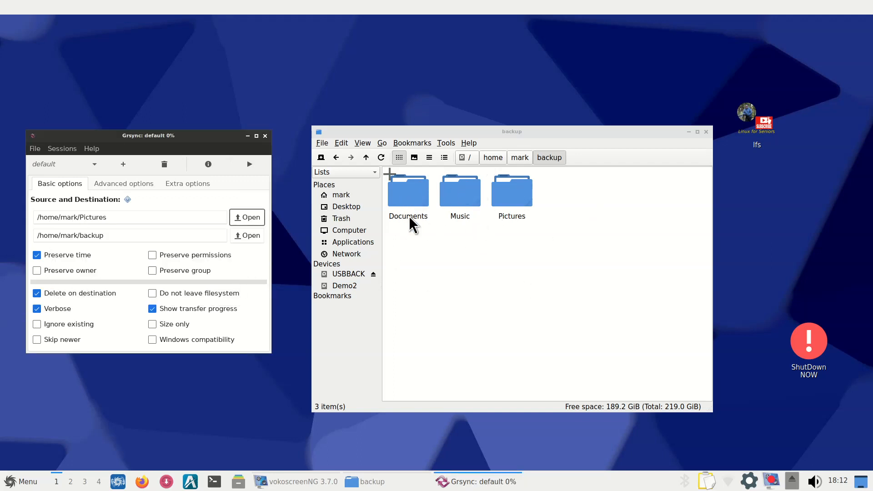
left_click(254, 165)
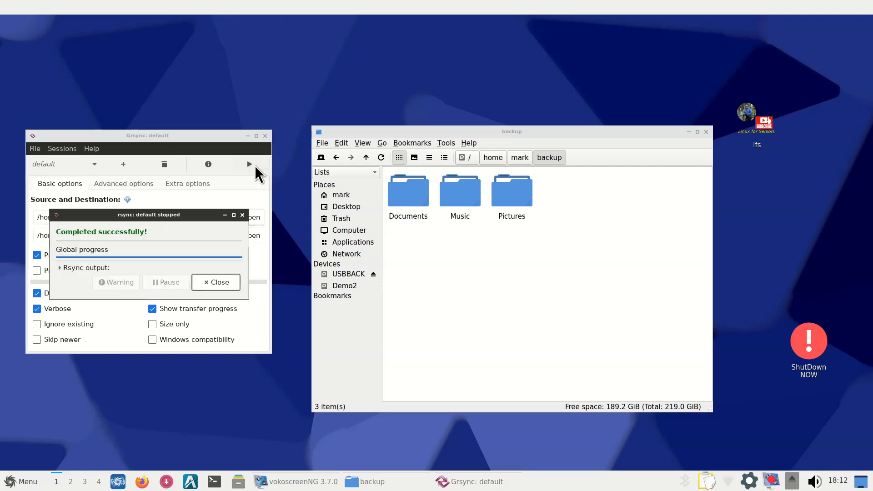
left_click(214, 282)
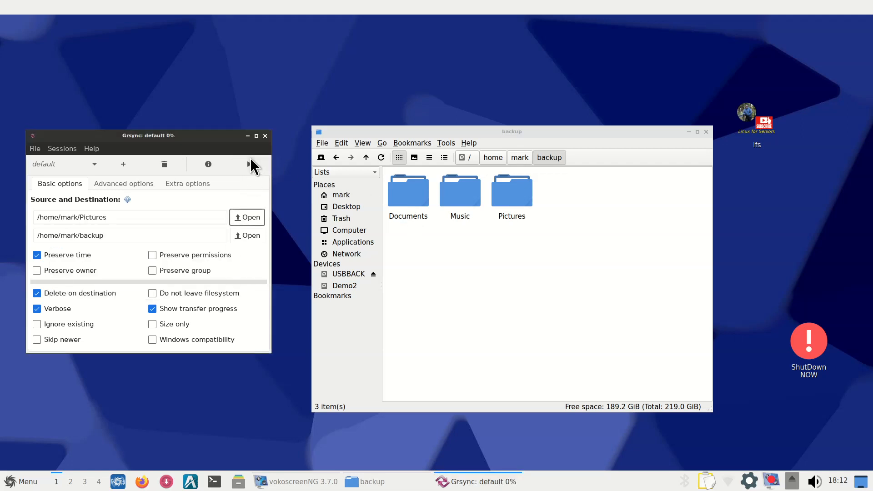
left_click(251, 168)
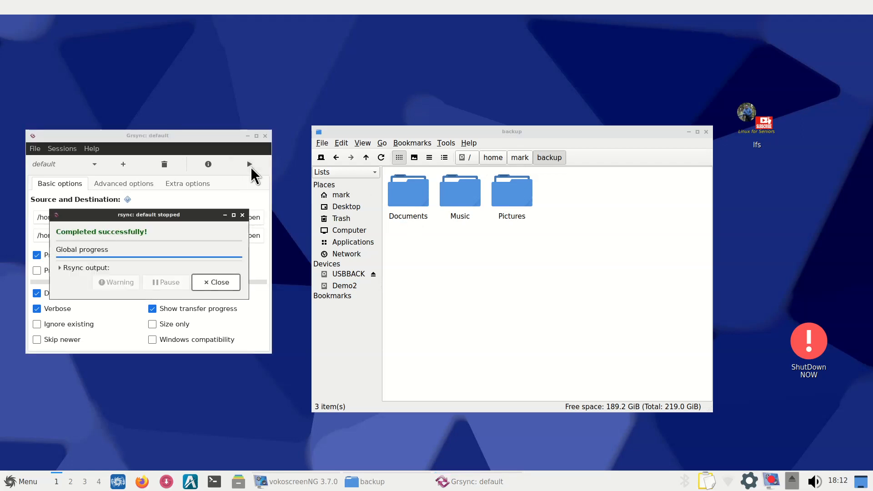
left_click(60, 268)
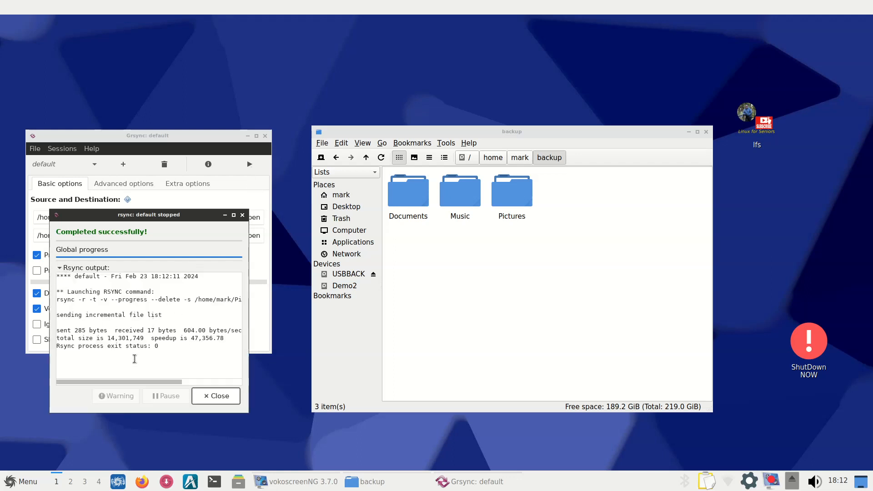
left_click(222, 397)
Step: Display the rsync command line Grsync generates, highlight its options from -r to -s, and close the command window
left_click_drag(156, 143, 150, 161)
left_click(27, 168)
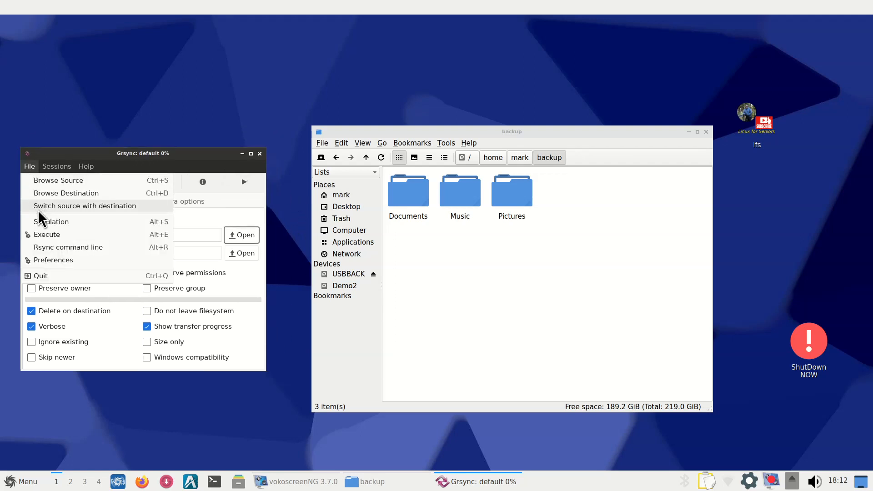
left_click(54, 246)
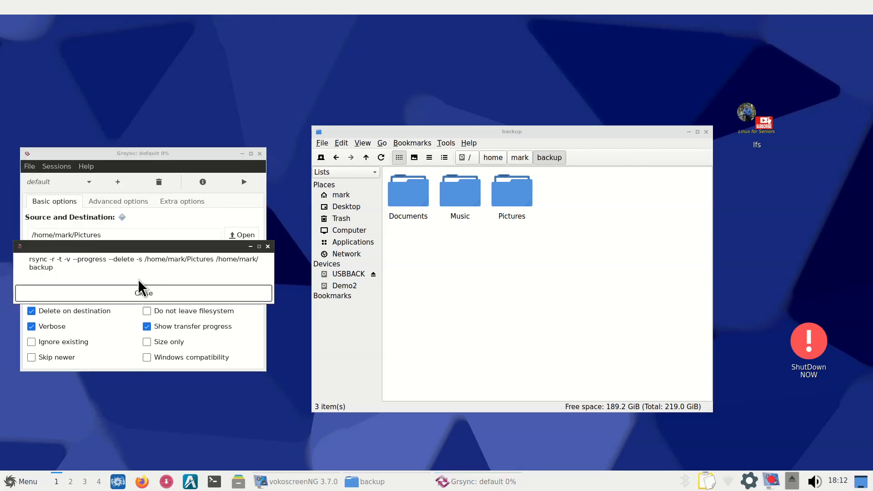
left_click_drag(49, 259, 143, 261)
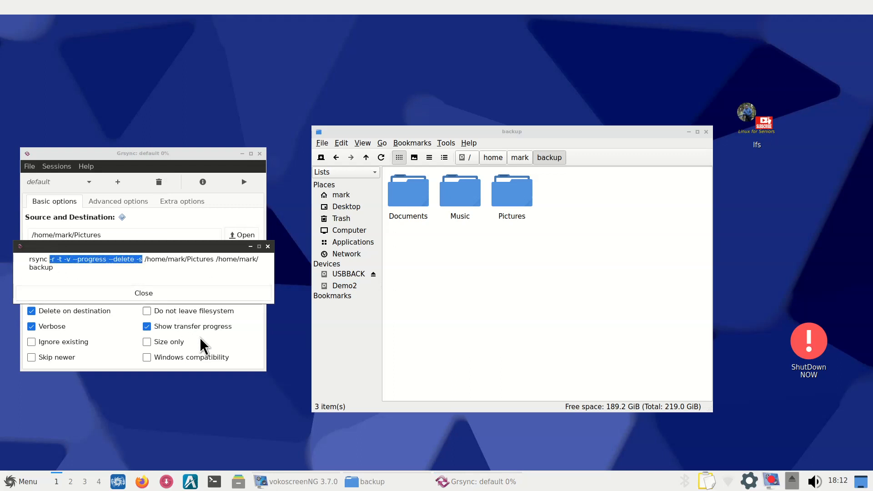
left_click(214, 292)
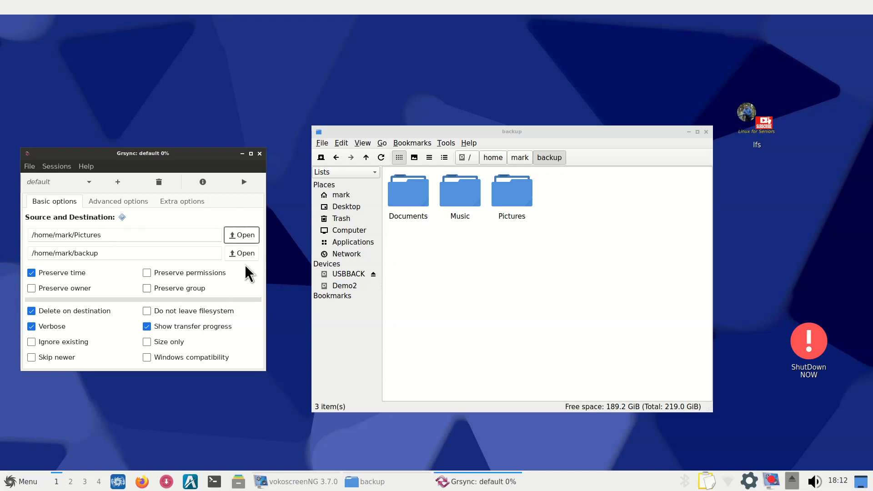
Step: Close Grsync and show the home folder in the file manager
left_click(259, 153)
left_click_drag(501, 133, 359, 133)
left_click(200, 194)
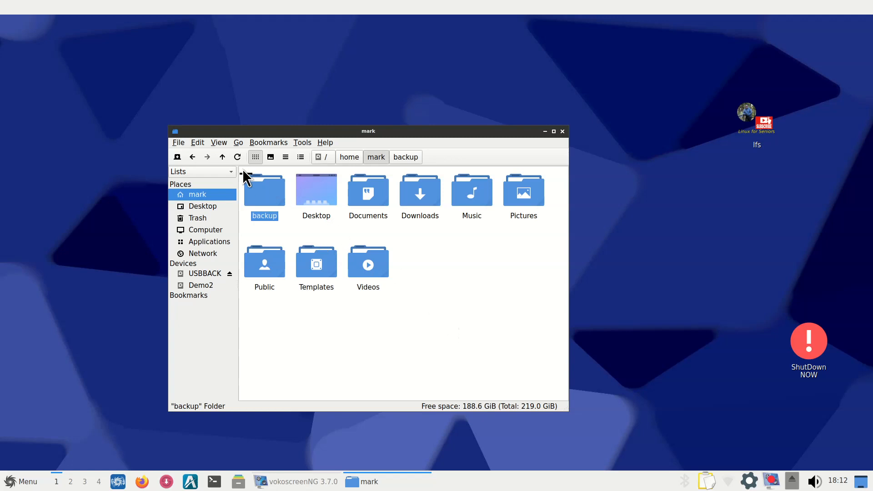
Step: Set the archiver integration in the file manager's advanced preferences to lxqt-archiver
left_click(196, 143)
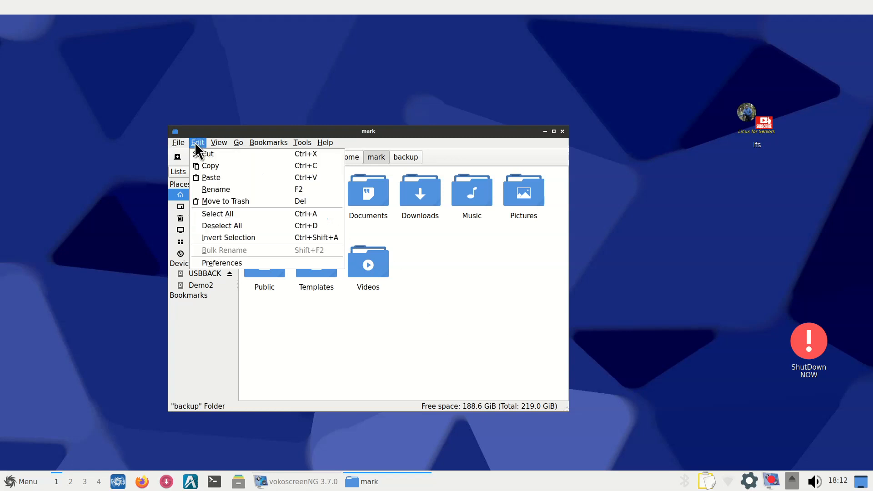
left_click(234, 261)
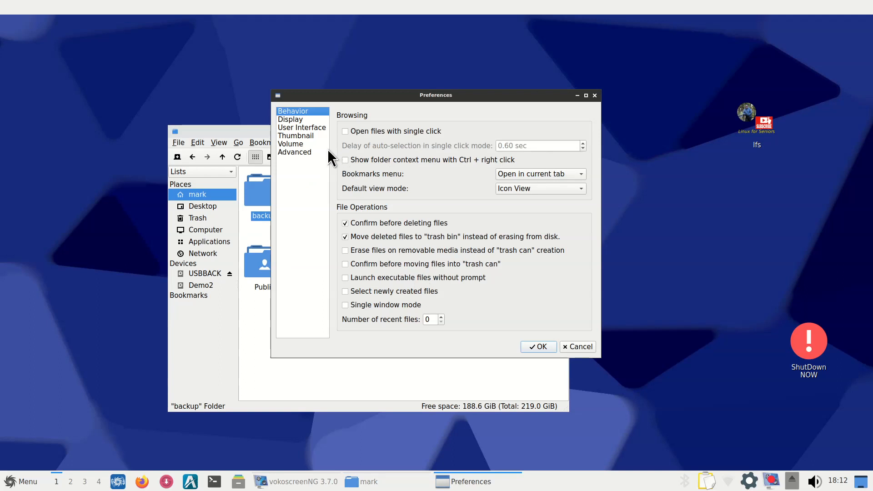
left_click(295, 153)
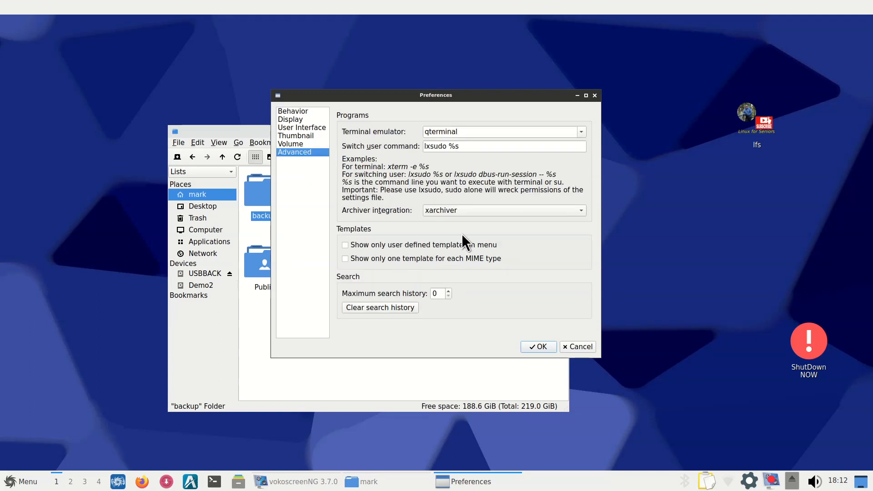
left_click(448, 212)
left_click(449, 175)
left_click(537, 347)
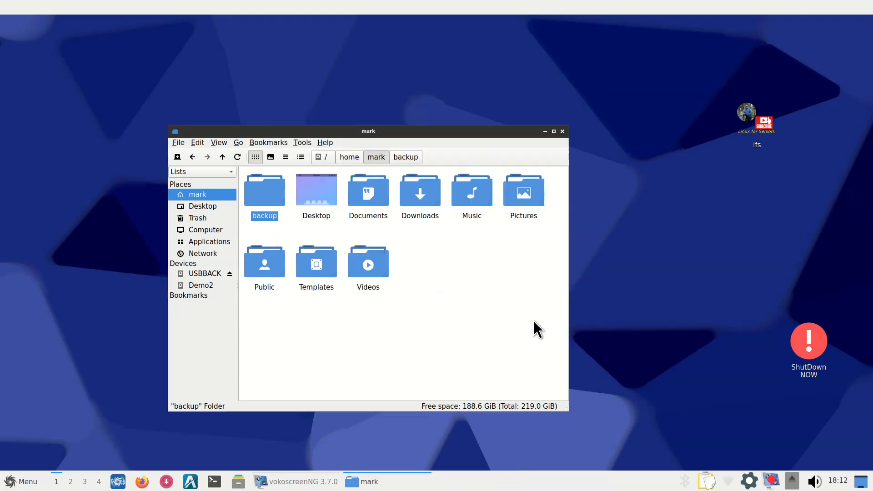
Step: Try to compress the home Documents folder, and check the installed accessories for an archiver
right_click(361, 192)
left_click(400, 329)
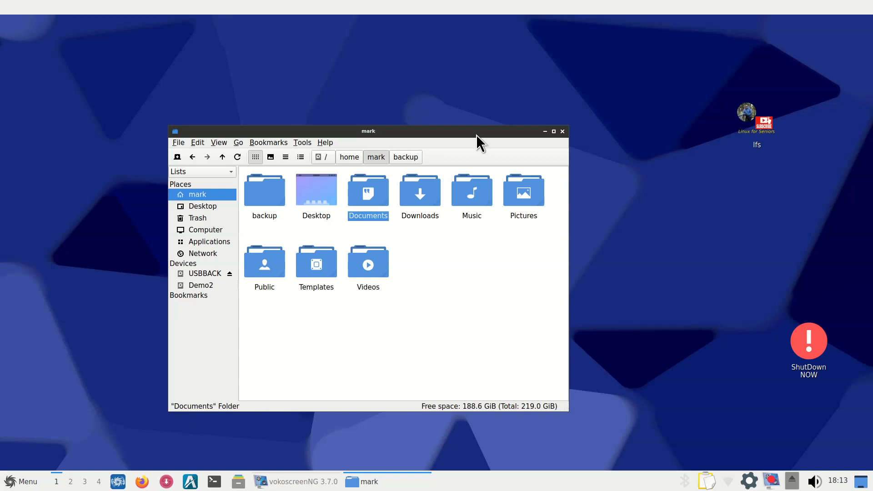
left_click_drag(476, 134, 498, 95)
left_click(23, 480)
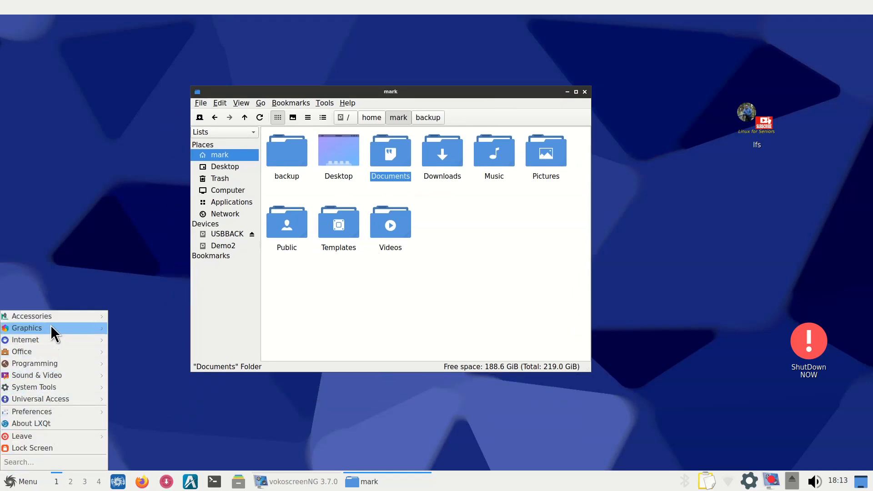
mouse_move(88, 319)
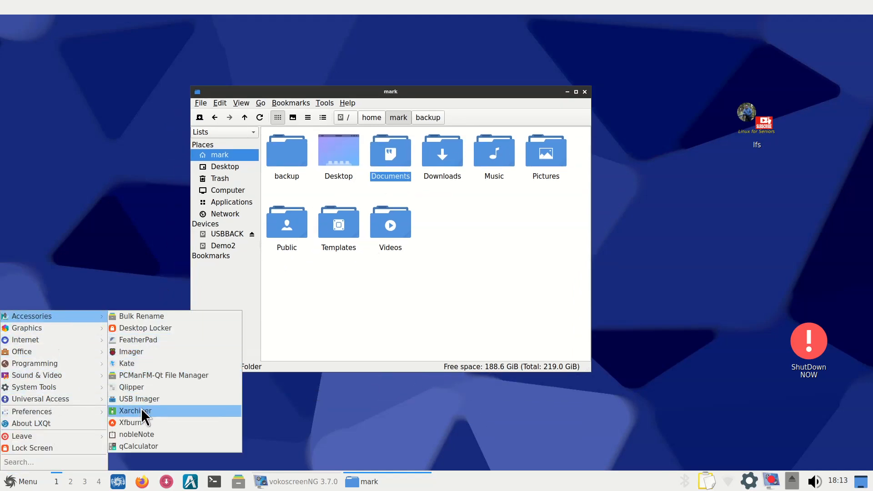
left_click(358, 348)
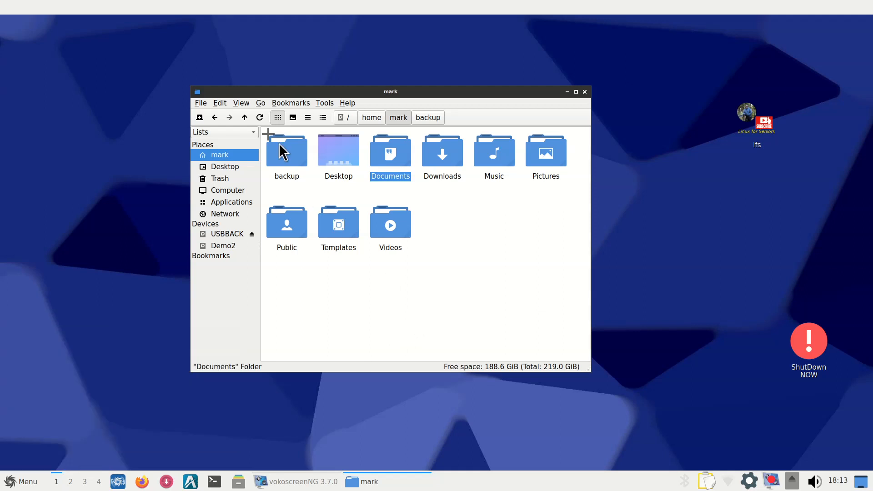
Step: Set the archiver integration in the file manager's advanced preferences to xarchiver
left_click(219, 104)
left_click(255, 224)
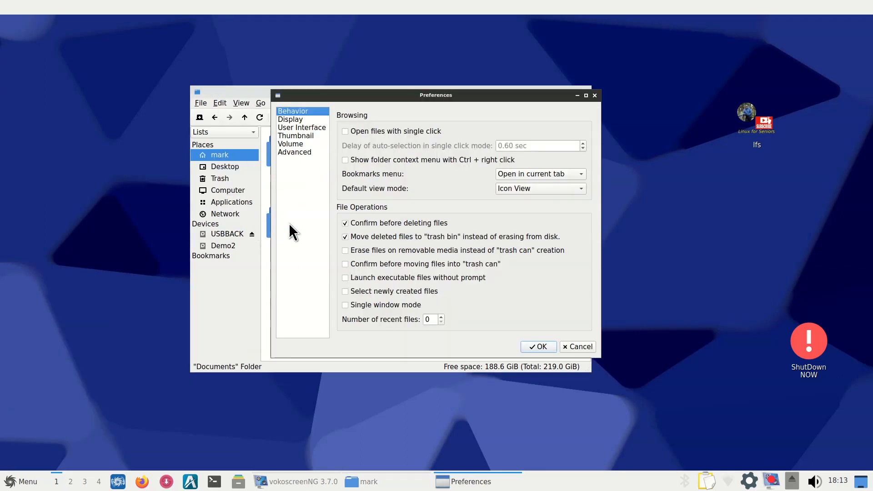
left_click(300, 152)
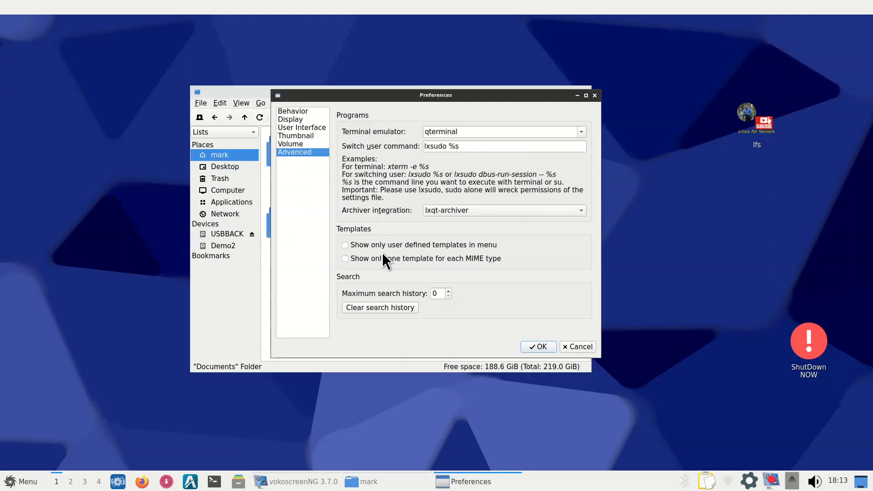
left_click(475, 207)
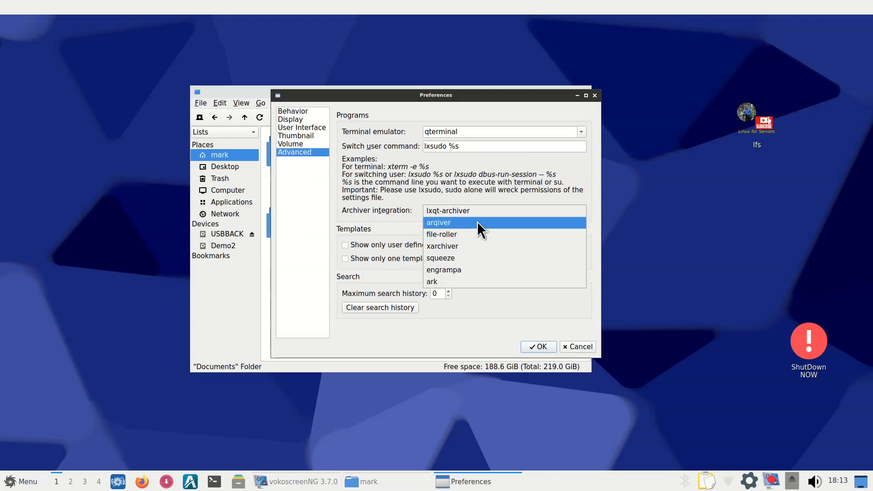
left_click(466, 247)
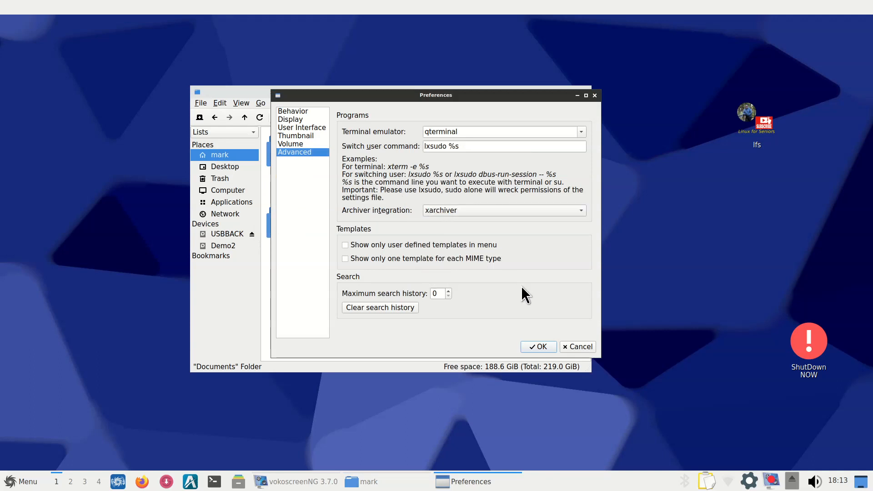
left_click(539, 347)
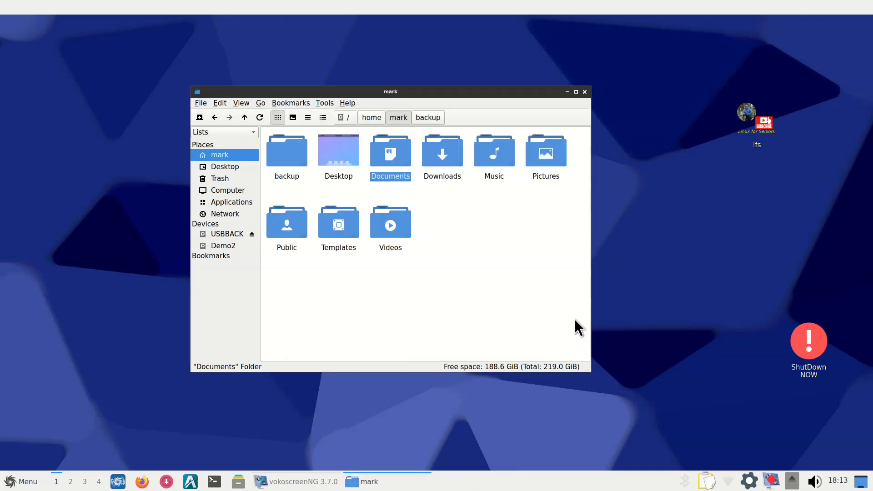
Step: Close the file manager and replace its quick-launch entry on the taskbar with PCManFM-Qt File Manager
left_click(584, 92)
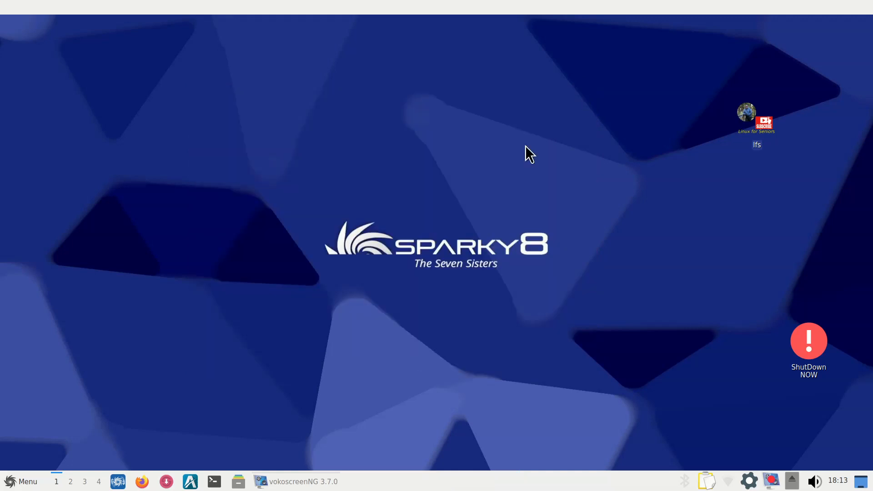
right_click(239, 485)
left_click(247, 463)
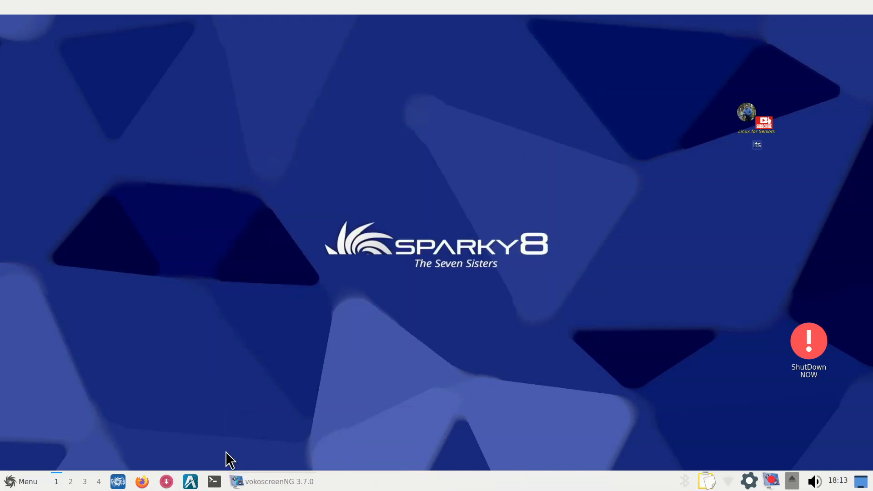
left_click(19, 481)
mouse_move(72, 316)
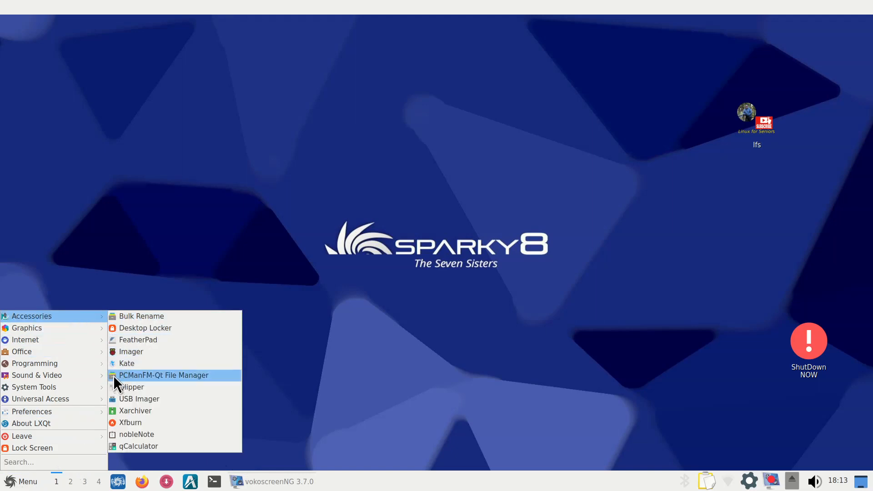
left_click_drag(113, 375, 203, 482)
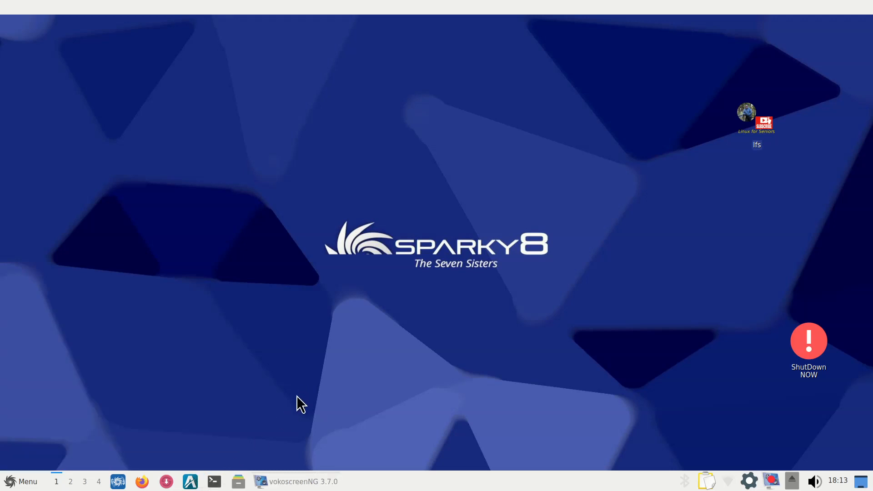
Step: Reopen the home folder and start compressing the Documents, Music and Pictures folders together into a new archive
left_click(239, 481)
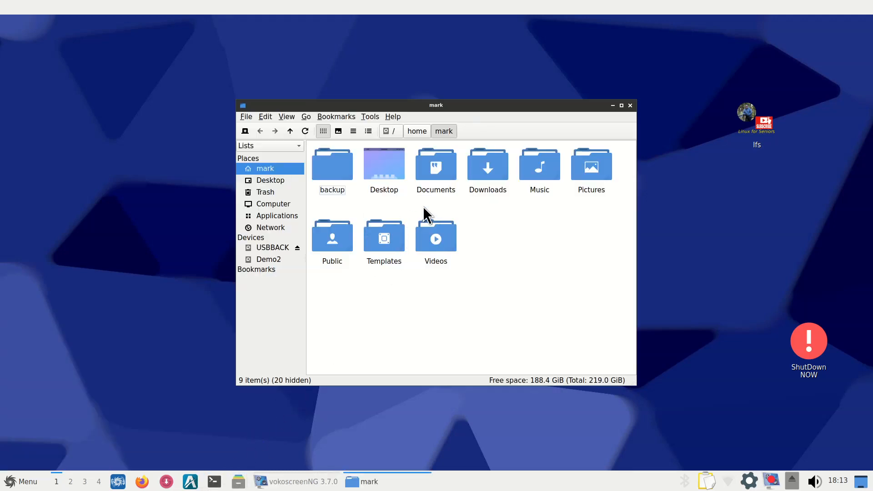
left_click(429, 168)
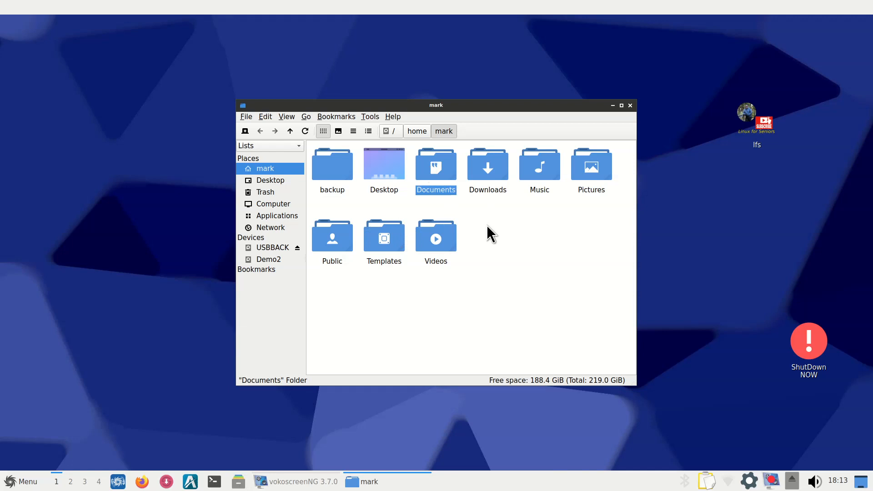
left_click(539, 166, "ctrl")
left_click(590, 173, "ctrl")
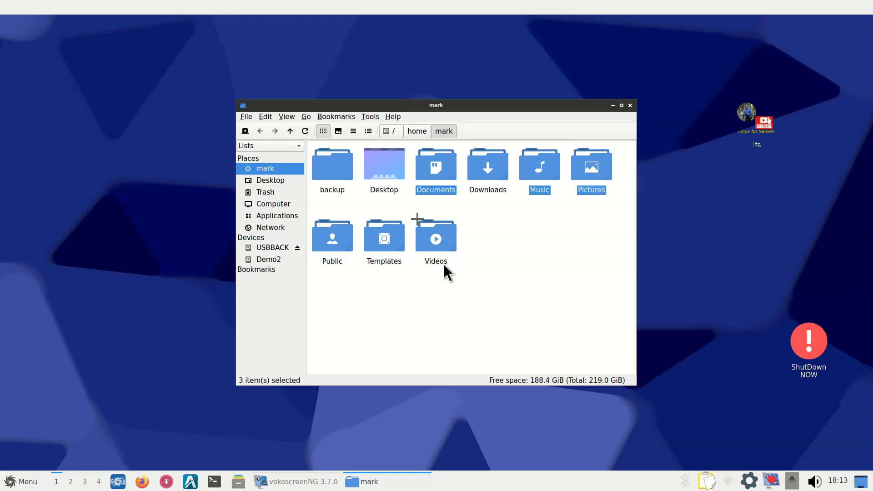
right_click(537, 167)
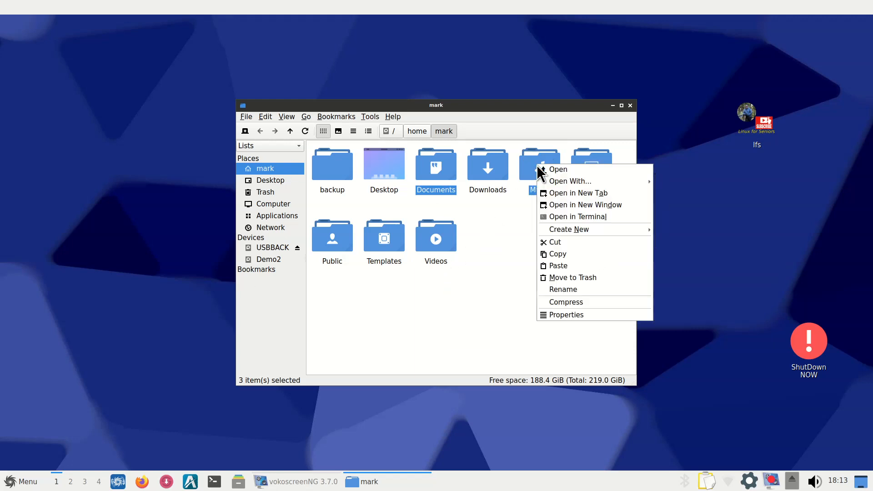
left_click(571, 301)
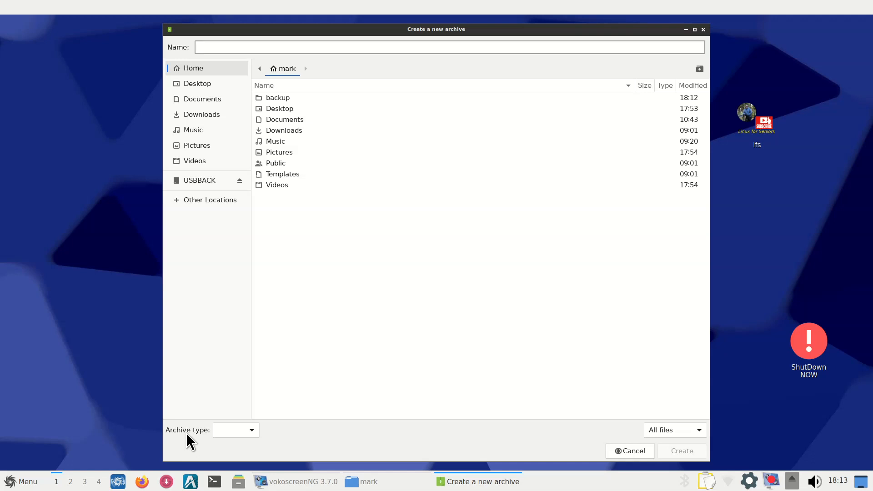
Step: Create the archive in the home folder as type tar with the name backup1.tar
left_click(251, 434)
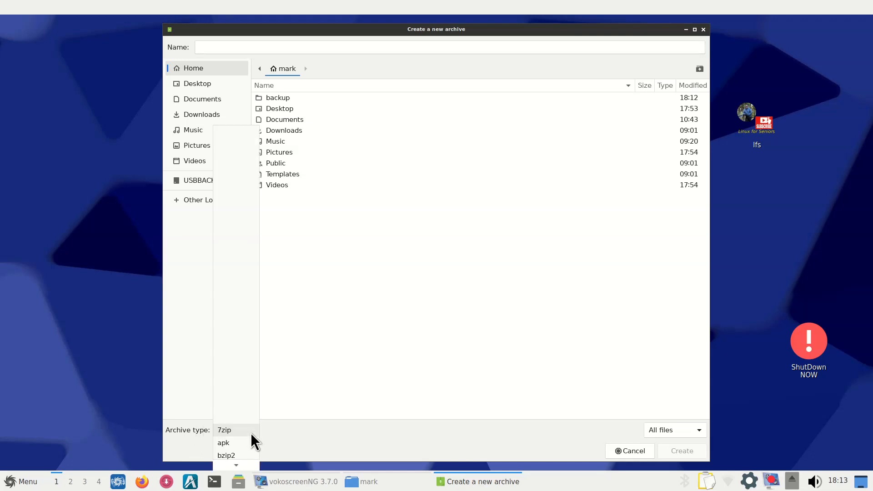
scroll(250, 432, "down", 6)
scroll(250, 433, "down", 18)
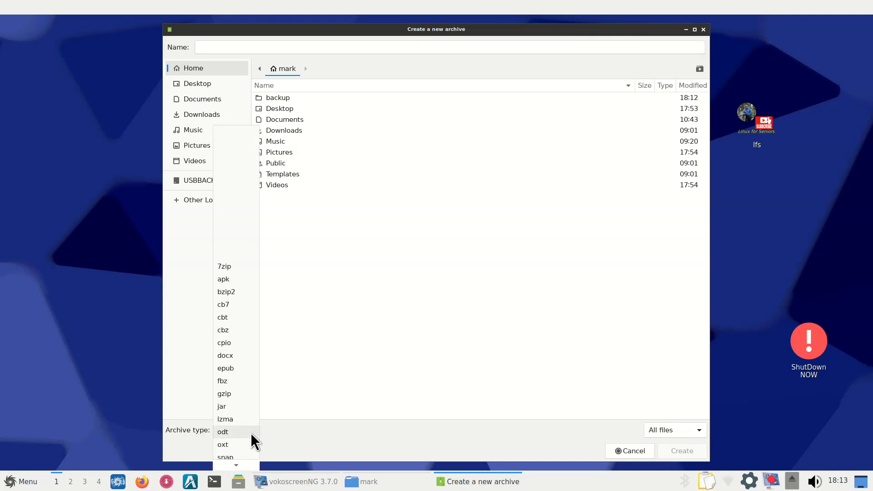
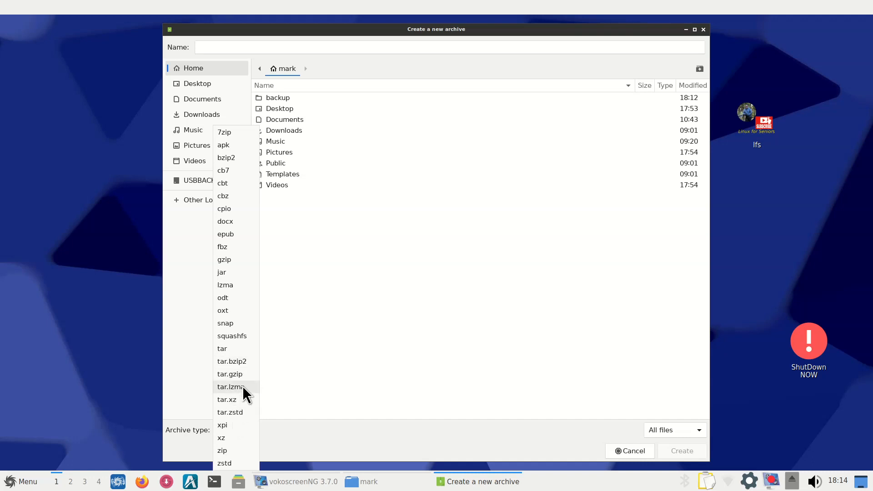
left_click(223, 346)
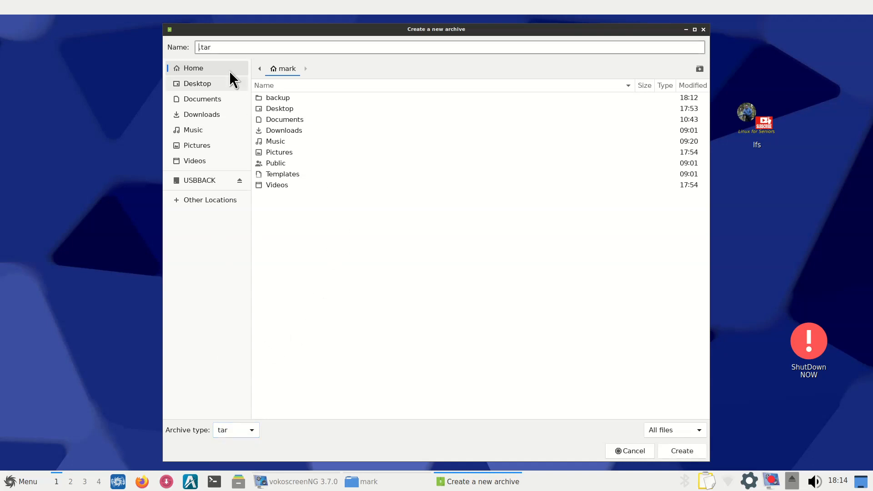
type("backu")
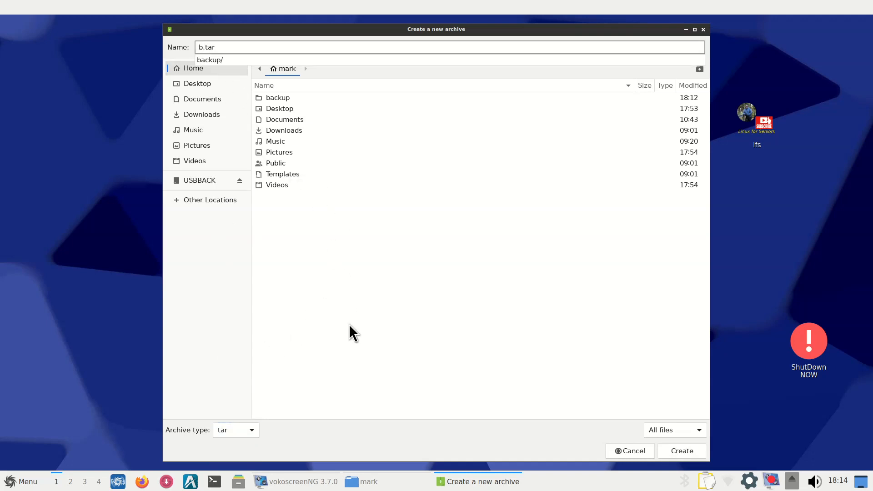
type("p1")
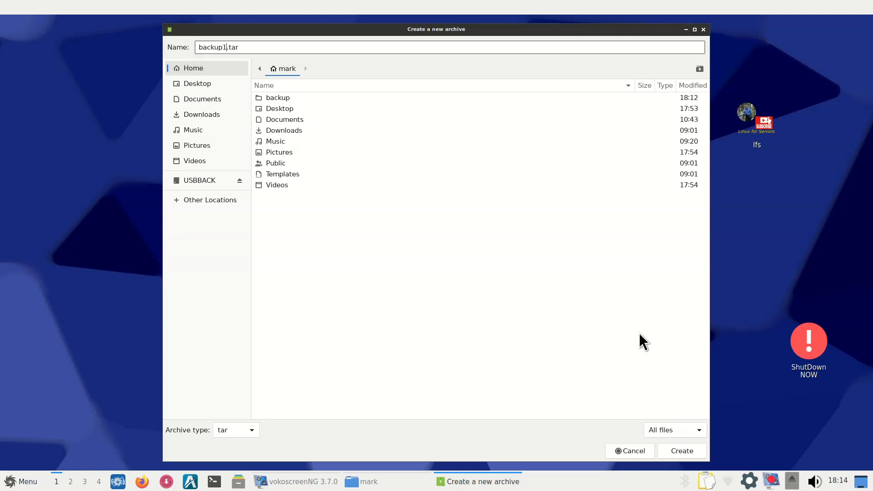
left_click(681, 451)
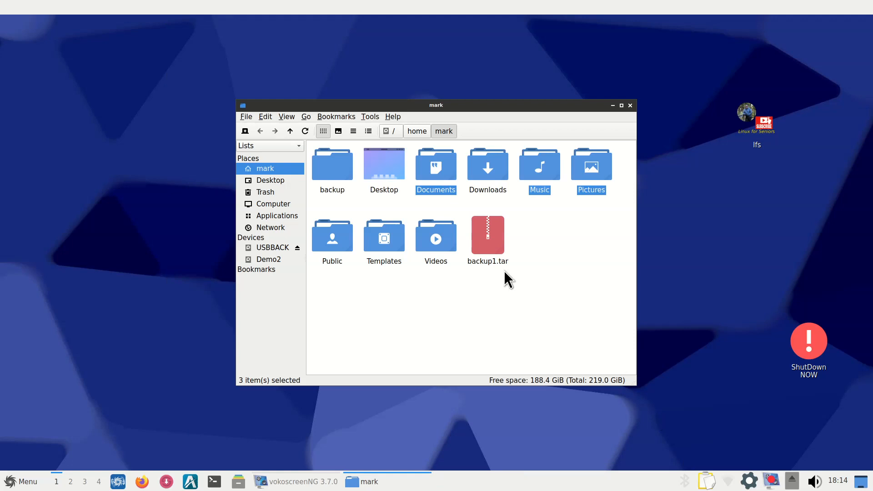
Step: Check the contents of backup1.tar in Xarchiver and view the archive's file properties
double_click(486, 241)
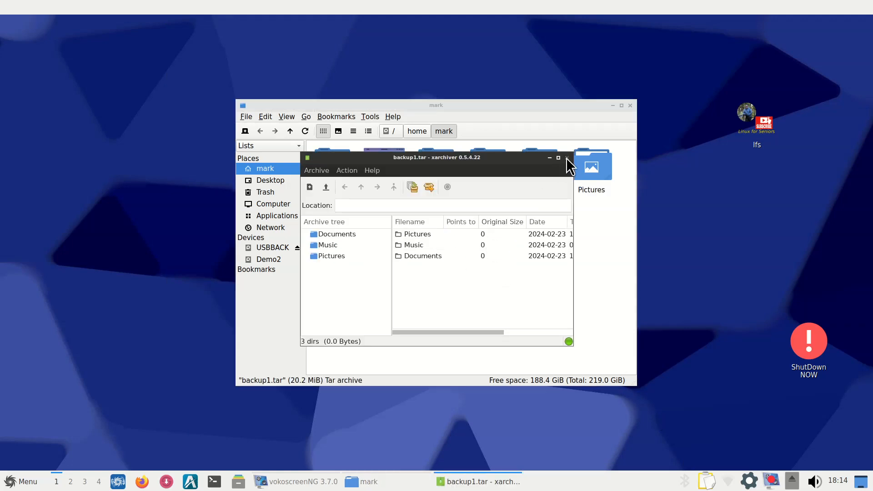
left_click(567, 158)
right_click(489, 225)
left_click(525, 325)
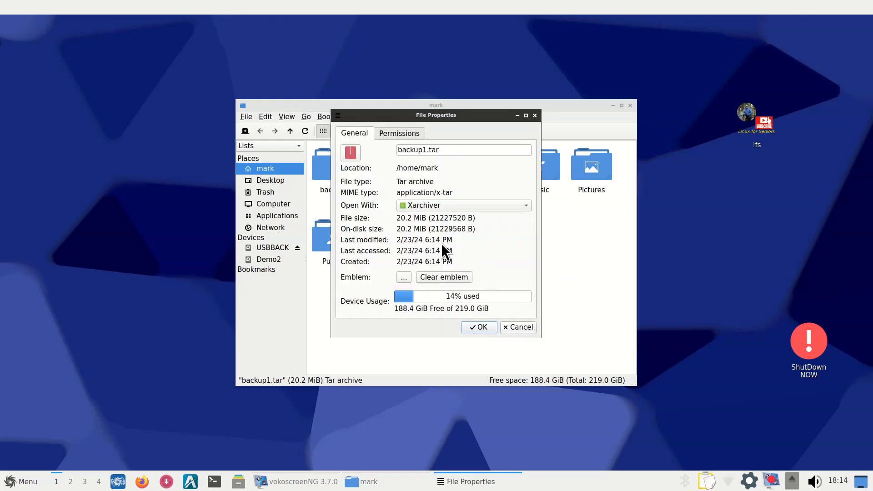
left_click(514, 327)
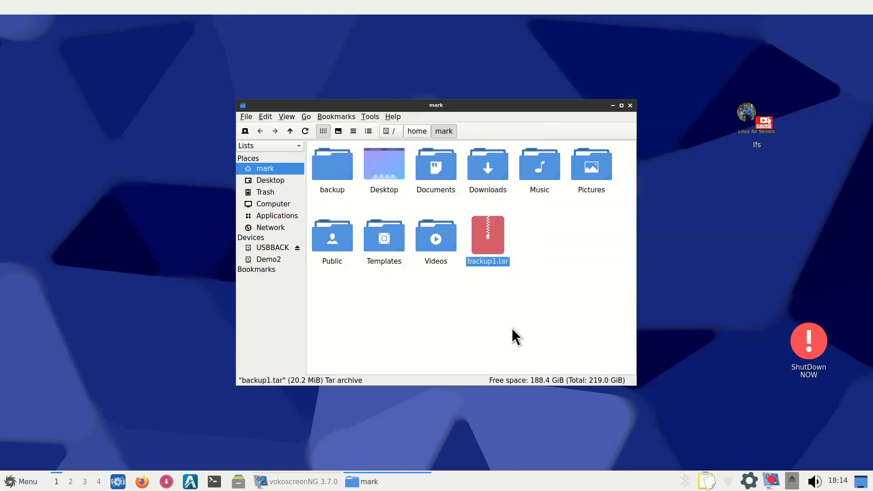
Step: Move backup1.tar into the home backup folder and open that folder
left_click_drag(494, 237, 344, 170)
left_click(366, 178)
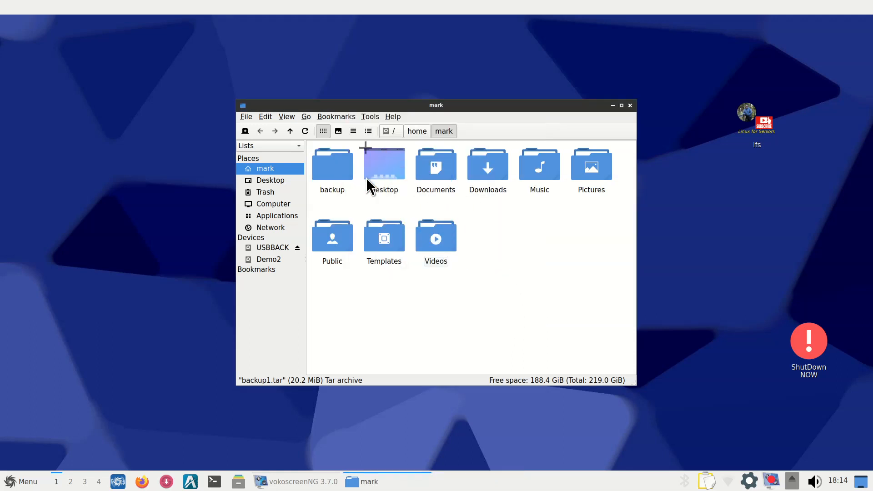
left_click(328, 173)
double_click(328, 173)
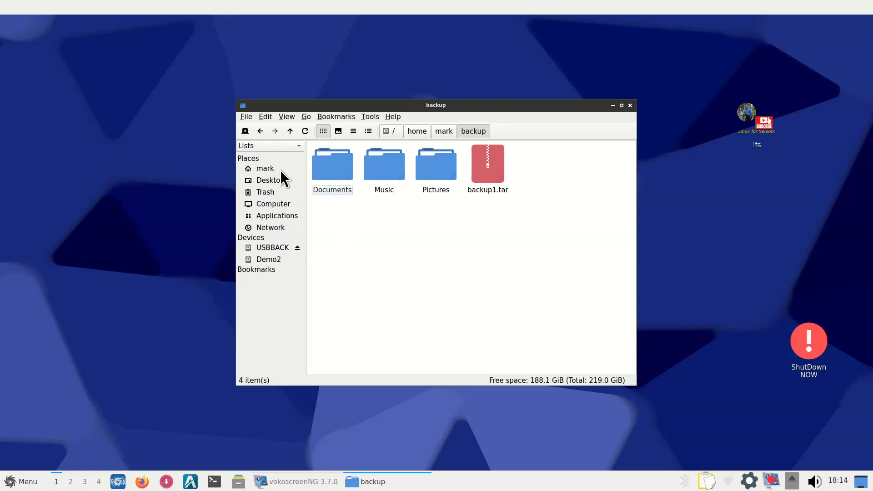
Step: Open the BackupLocal script from the scr folder in Documents for viewing in the text editor, with its text enlarged
left_click(260, 168)
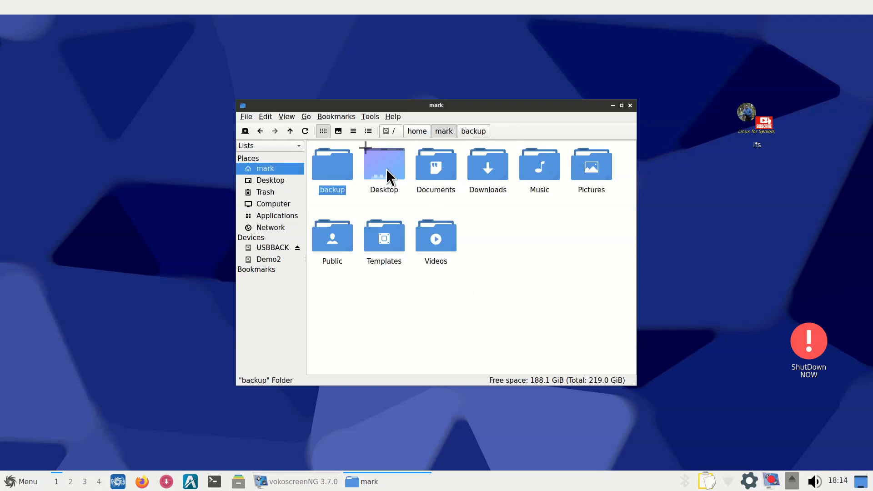
double_click(443, 169)
double_click(489, 173)
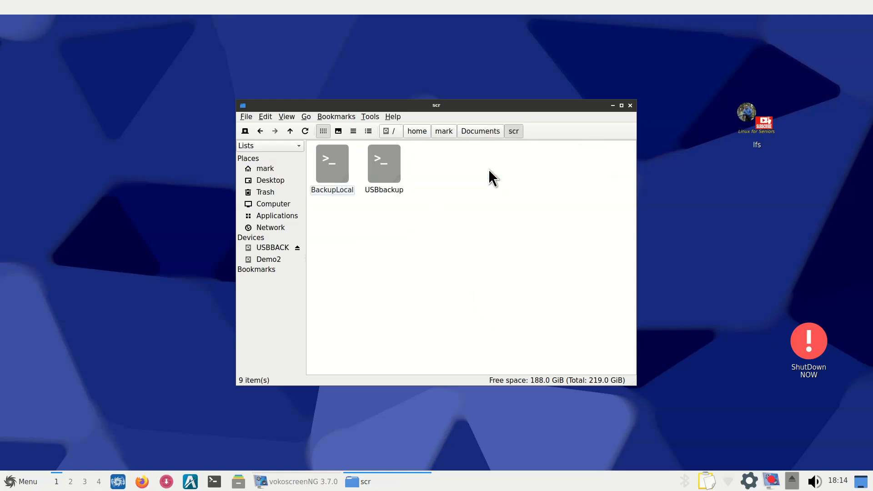
double_click(329, 159)
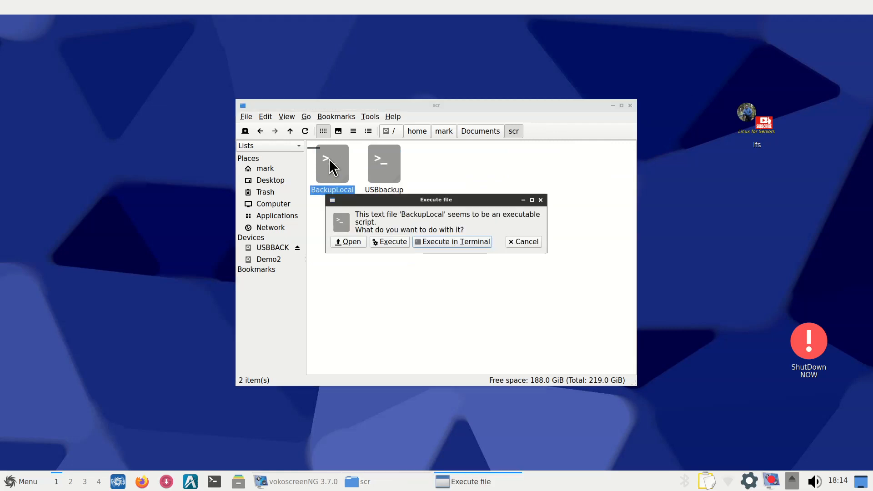
left_click(362, 242)
left_click_drag(445, 23, 289, 117)
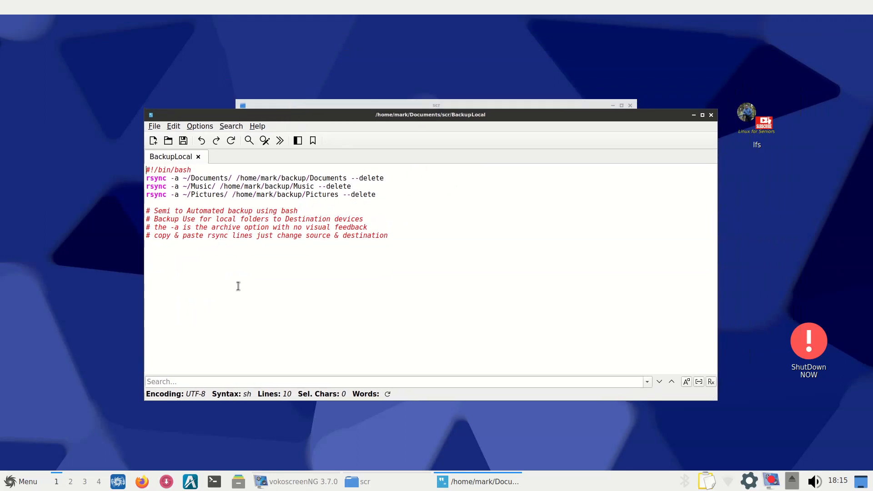
scroll(345, 326, "up", 2)
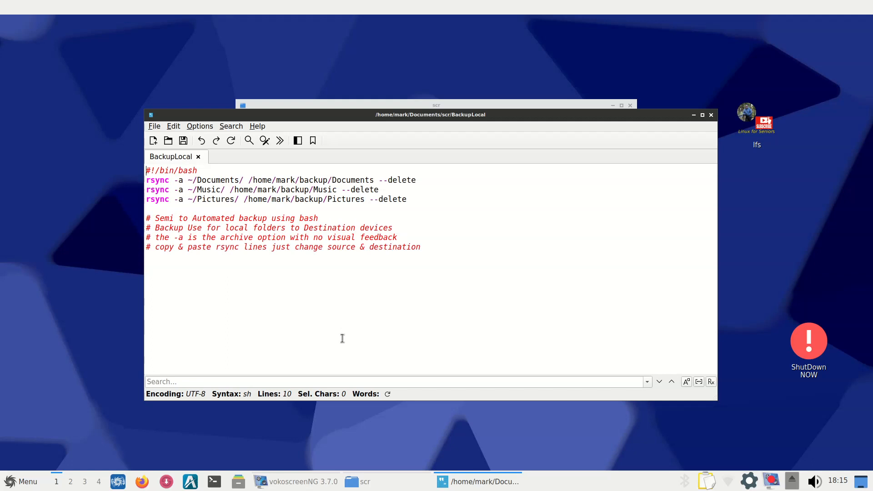
scroll(342, 338, "up", 1)
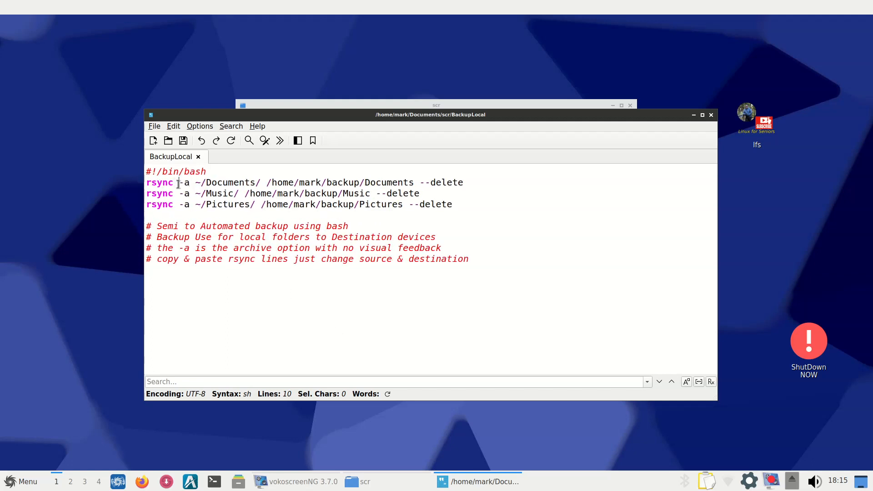
Step: Highlight the -a option and the source and destination Documents folder names in the script's first rsync line
left_click_drag(179, 183, 196, 183)
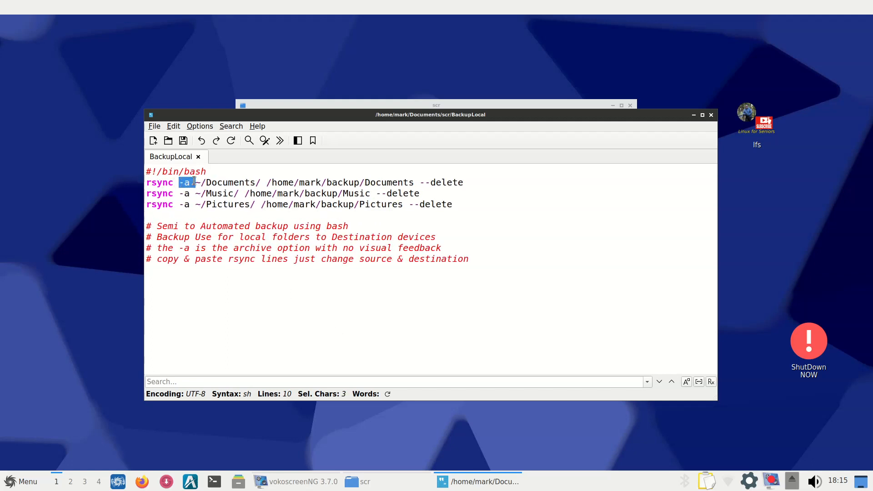
left_click(513, 295)
left_click_drag(365, 182, 414, 181)
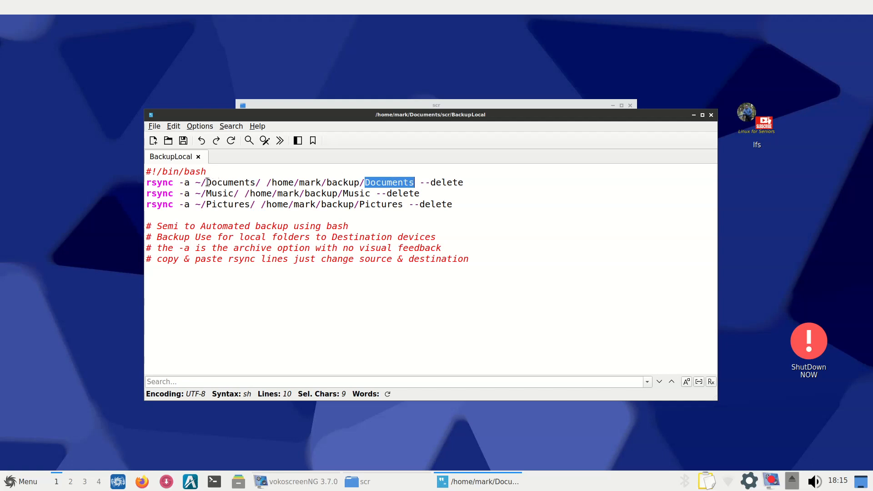
left_click_drag(206, 182, 256, 182)
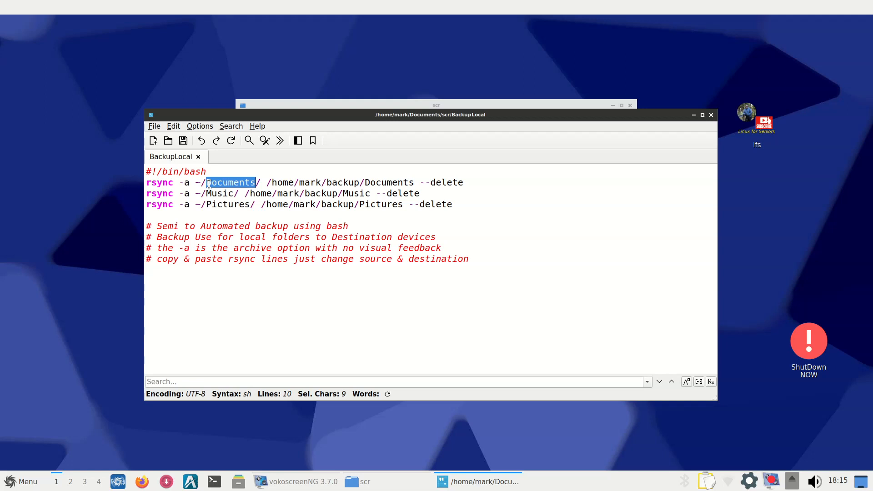
left_click_drag(365, 182, 414, 181)
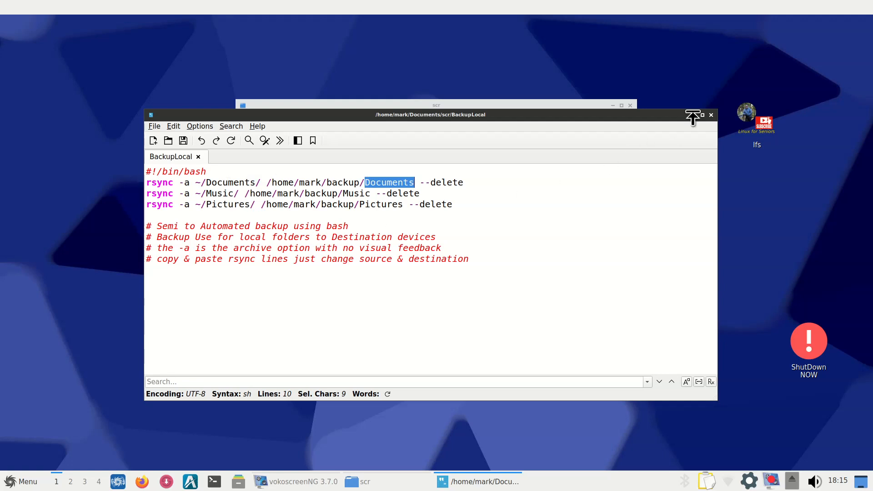
Step: Close the BackupLocal script and return to the backup folder in the home directory
left_click(711, 116)
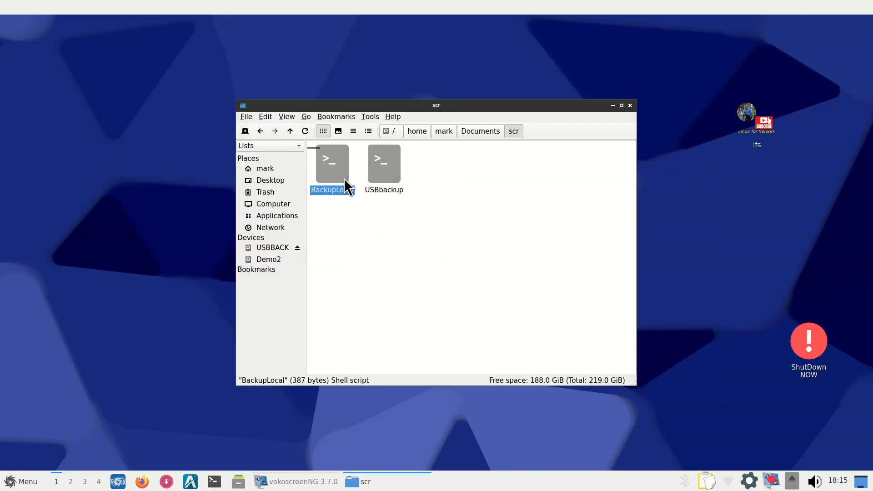
left_click(268, 165)
double_click(332, 172)
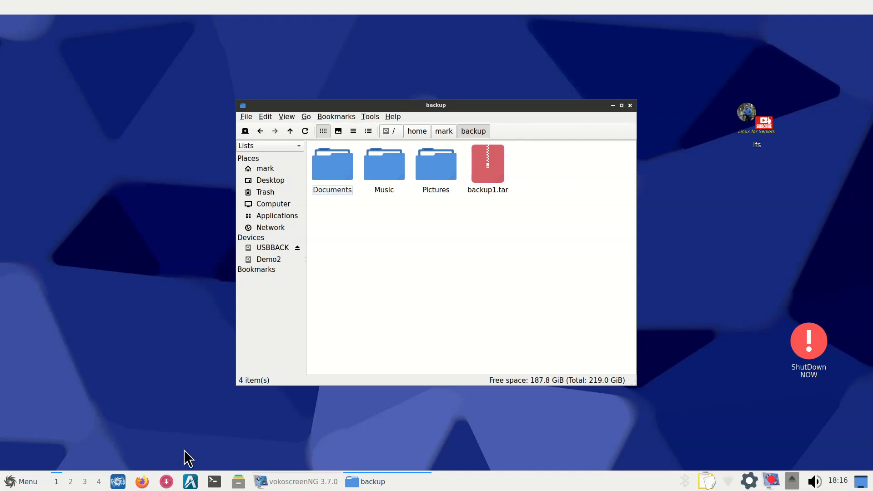
Step: Switch to Synaptic Package Manager, authenticating with the account password, and search for the package grsync
left_click(166, 482)
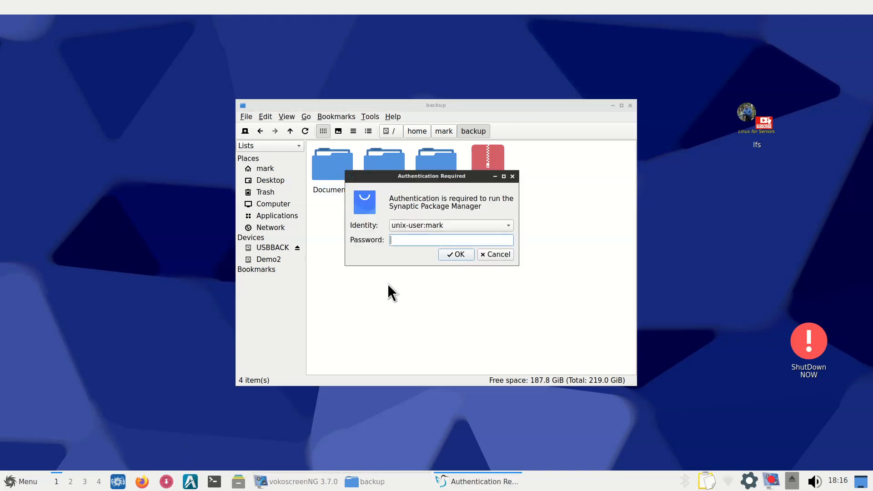
type("*****")
key("Return")
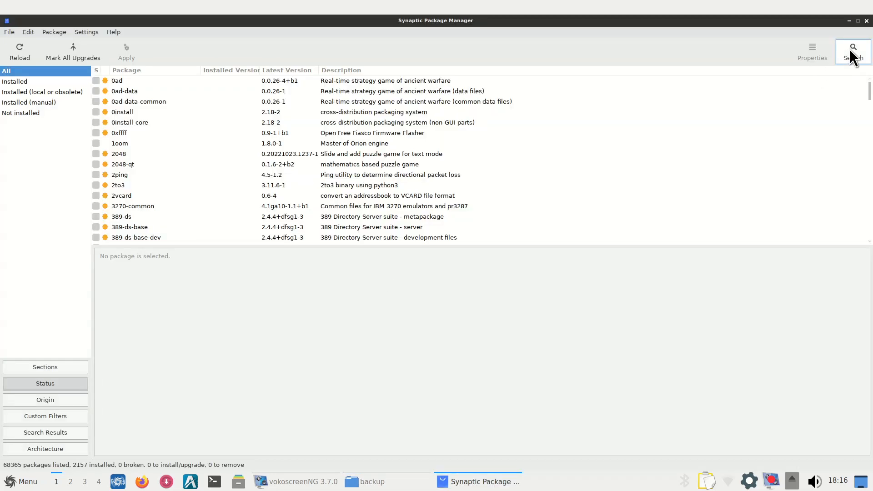
left_click(853, 52)
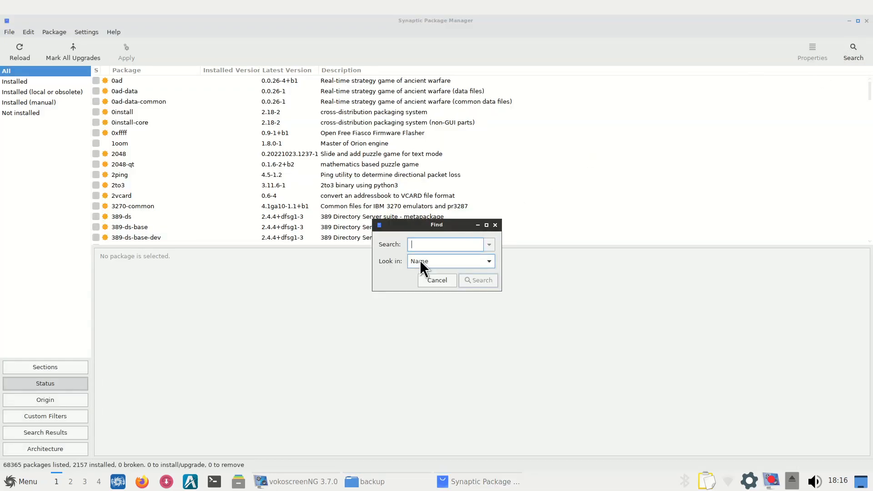
type("grsync")
key("Return")
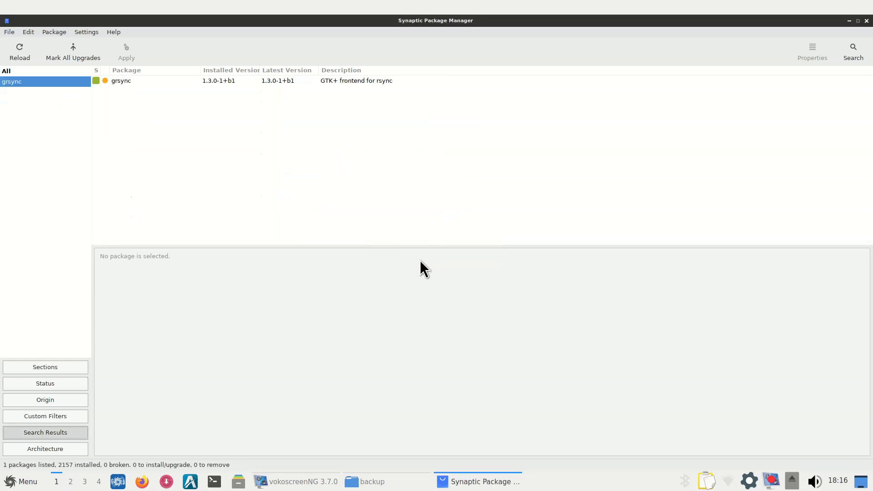
Step: Check the grsync package's status against the icon legend, and close the package manager and file manager
right_click(124, 82)
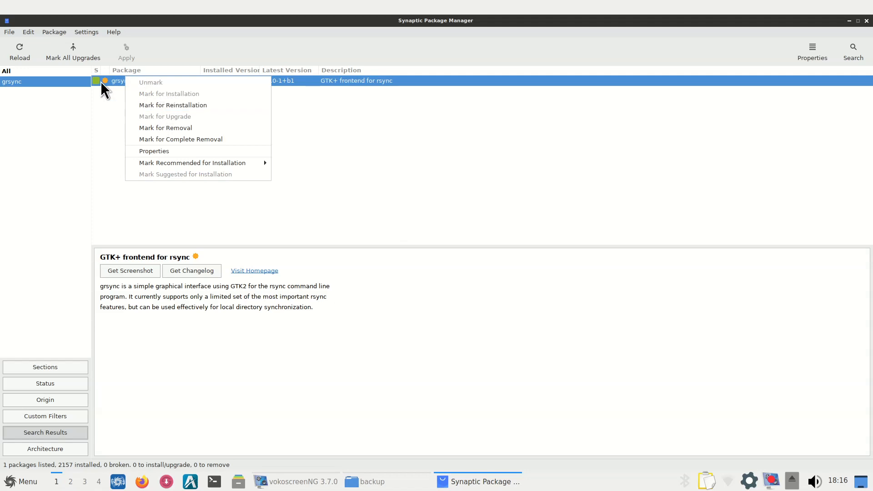
left_click(101, 119)
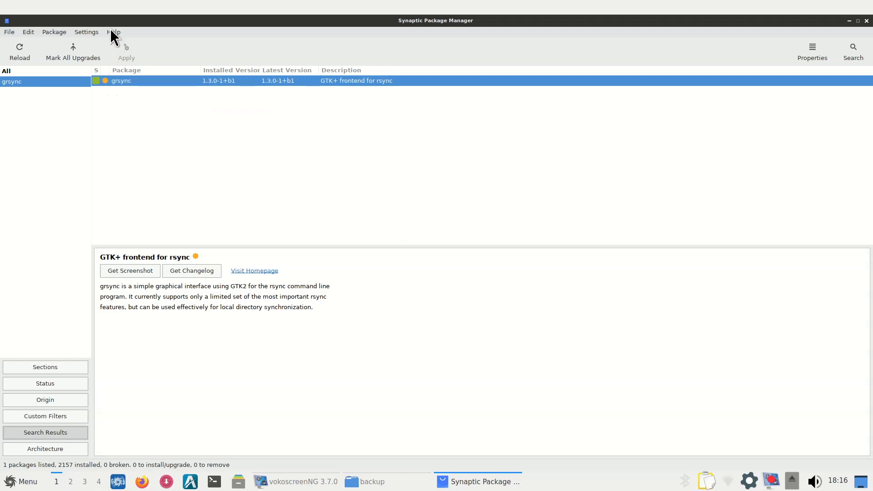
left_click(112, 31)
left_click(126, 67)
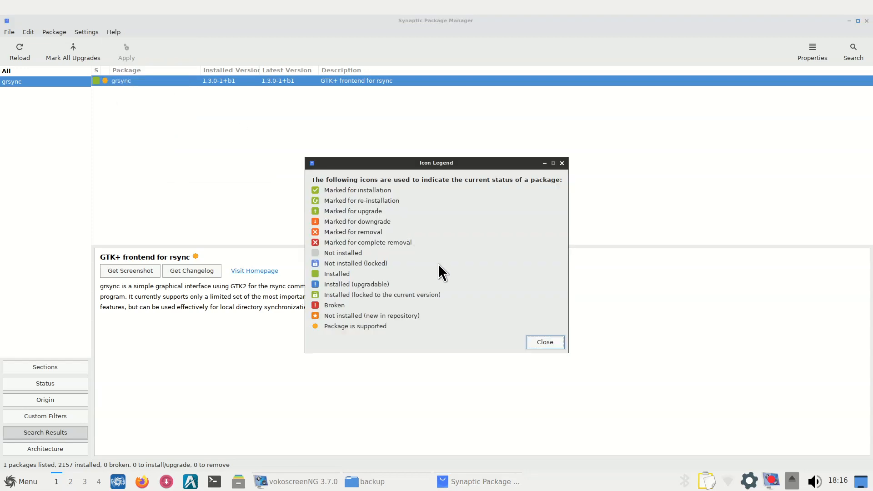
left_click(545, 337)
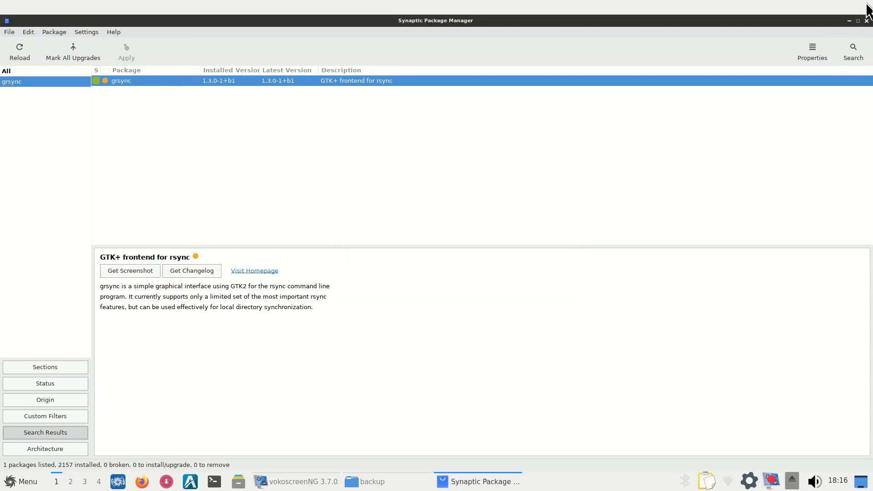
left_click(866, 21)
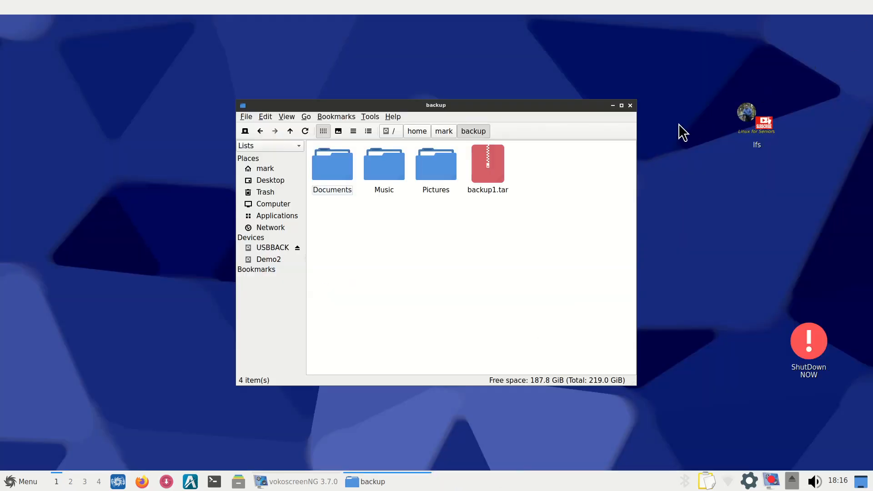
left_click(630, 106)
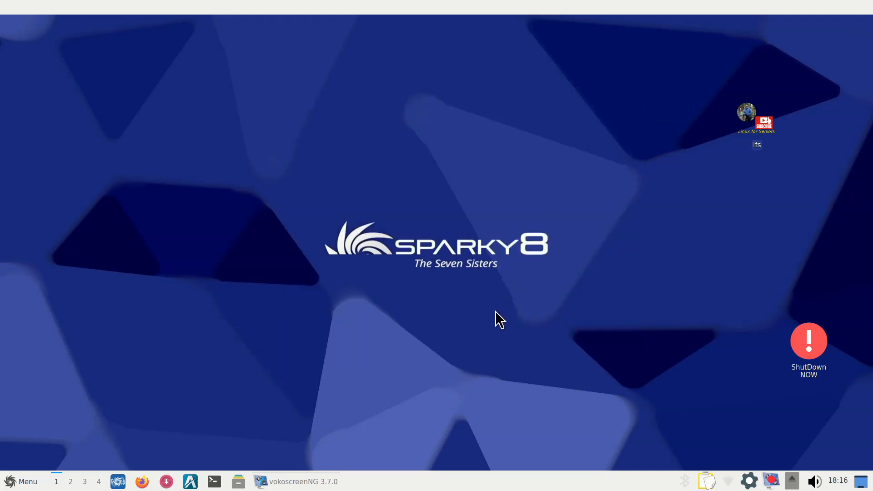